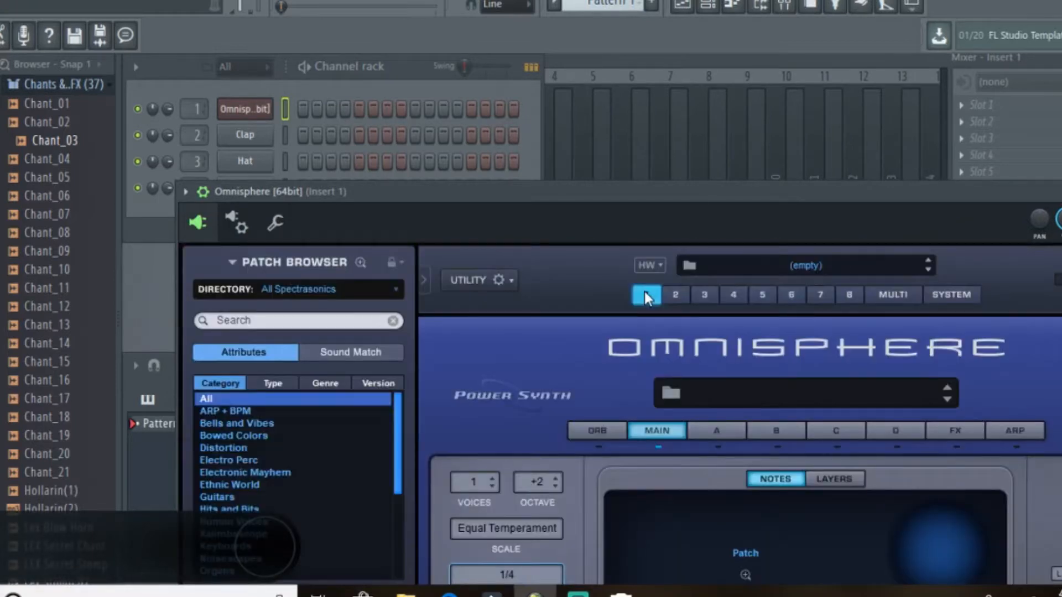
Step: Reduce the Omnisphere window size with its Magnify Window option
click(500, 276)
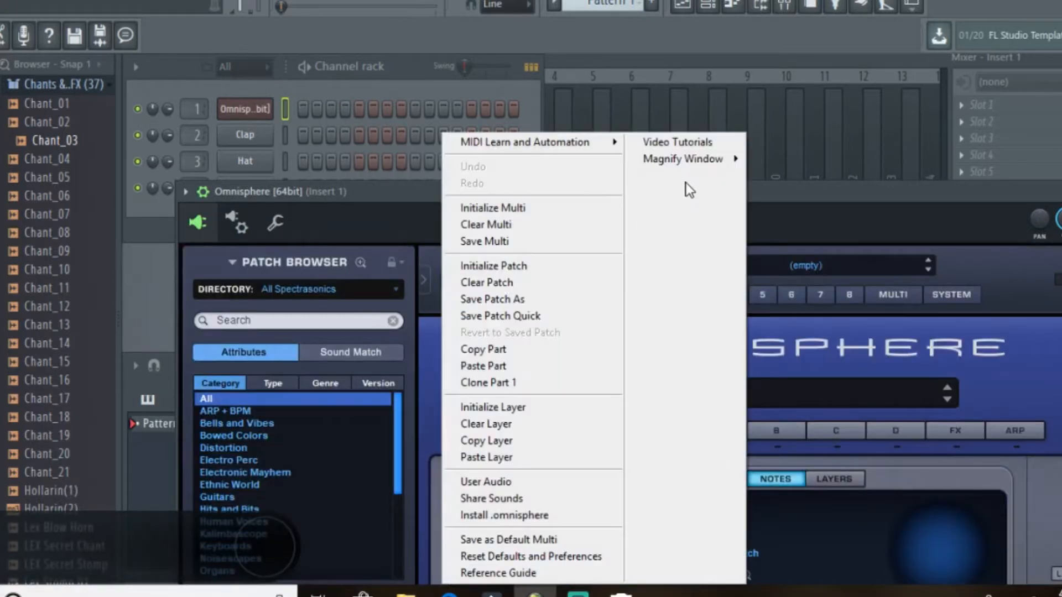
mouse_move(693, 162)
click(809, 161)
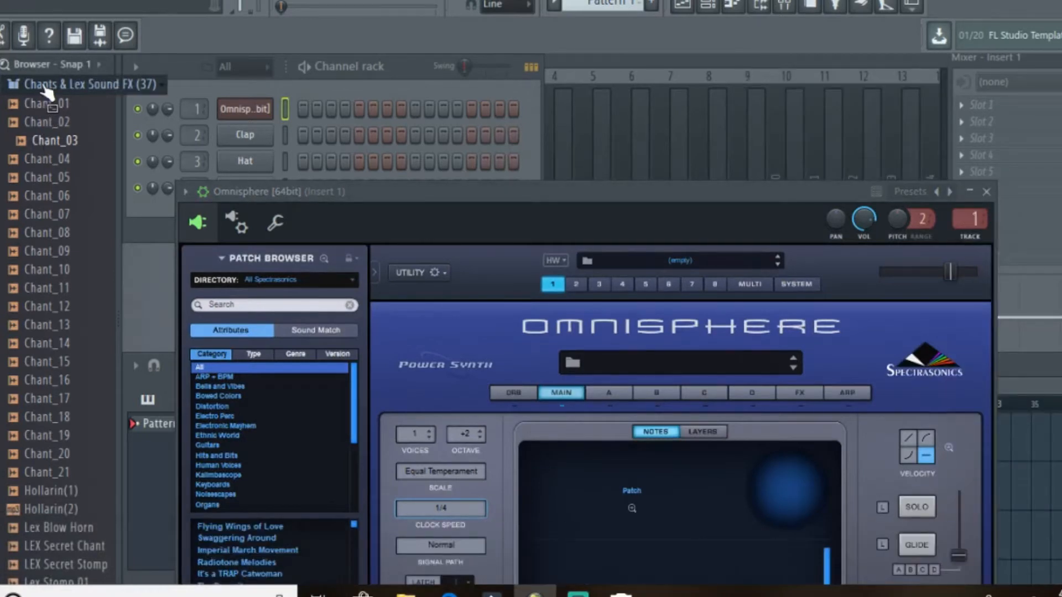
Step: Lower the Omnisphere channel's volume and collapse the open sample folders to reach the MIDI melody kits in the browser
click(44, 88)
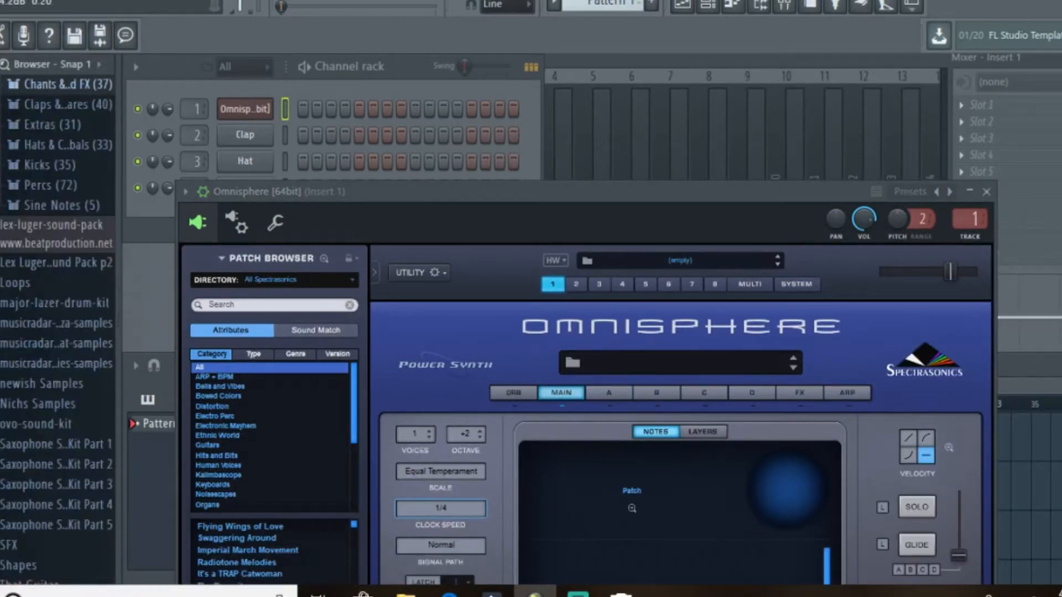
click(867, 217)
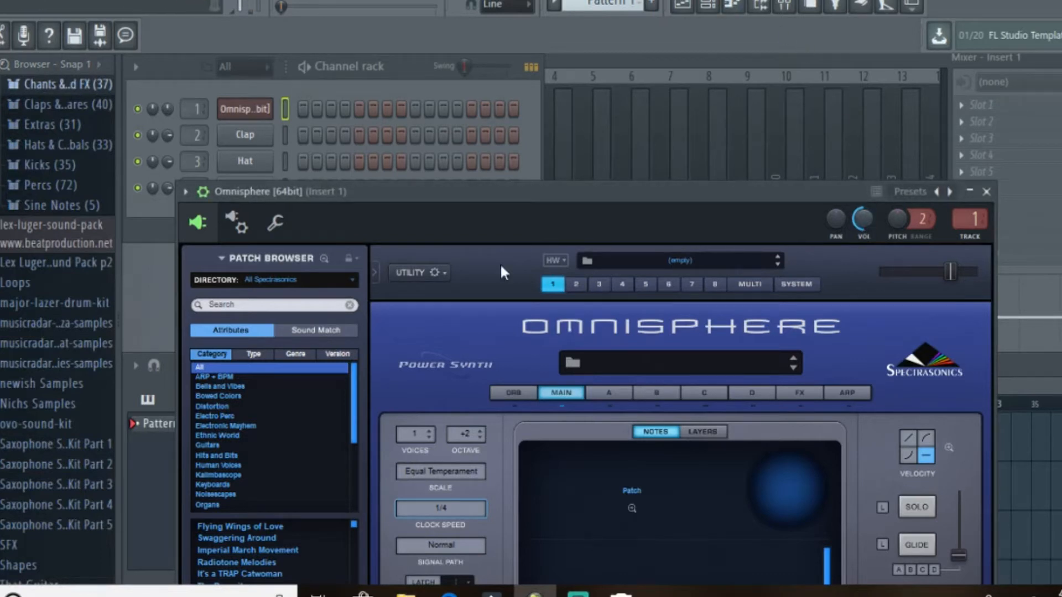
click(0, 65)
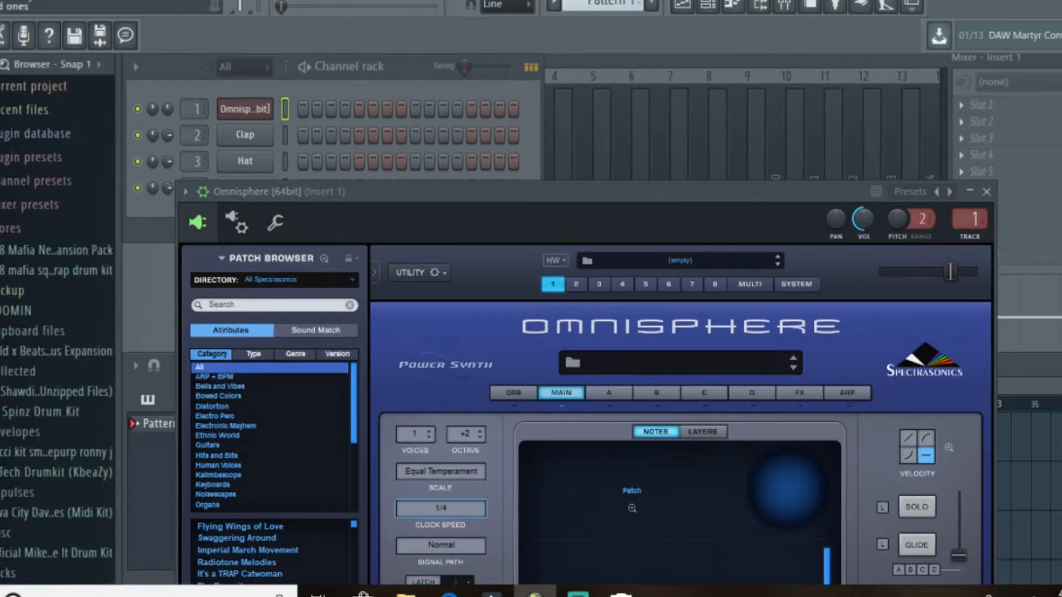
scroll(55, 332, down, 9)
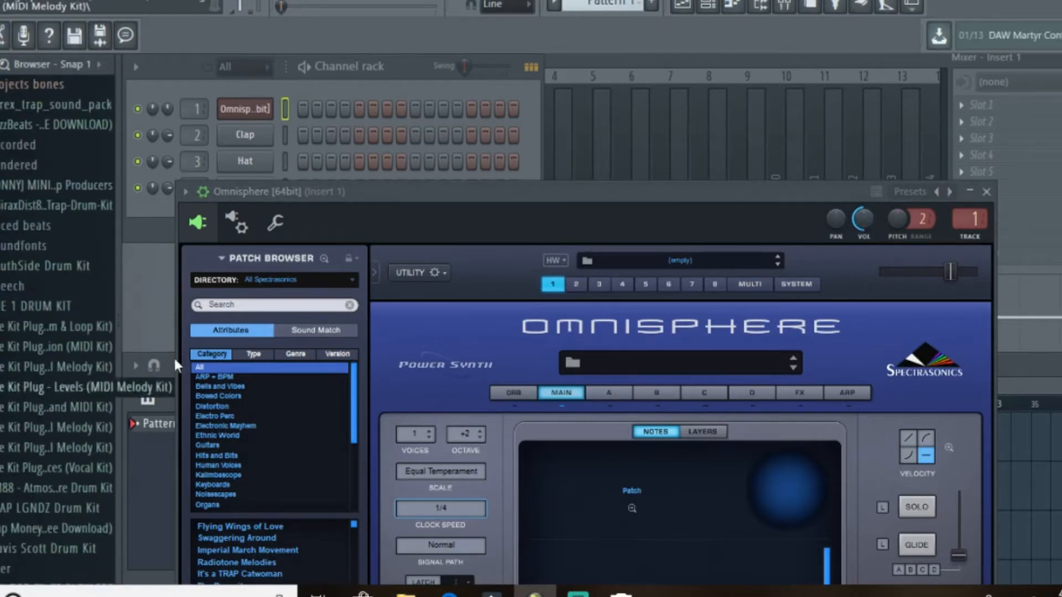
Step: Filter Omnisphere's full-size patch browser to ARP + BPM and BPM Bells, then shuffle the list and load Frozen Bell Poles
click(323, 257)
drag(505, 191, 688, 51)
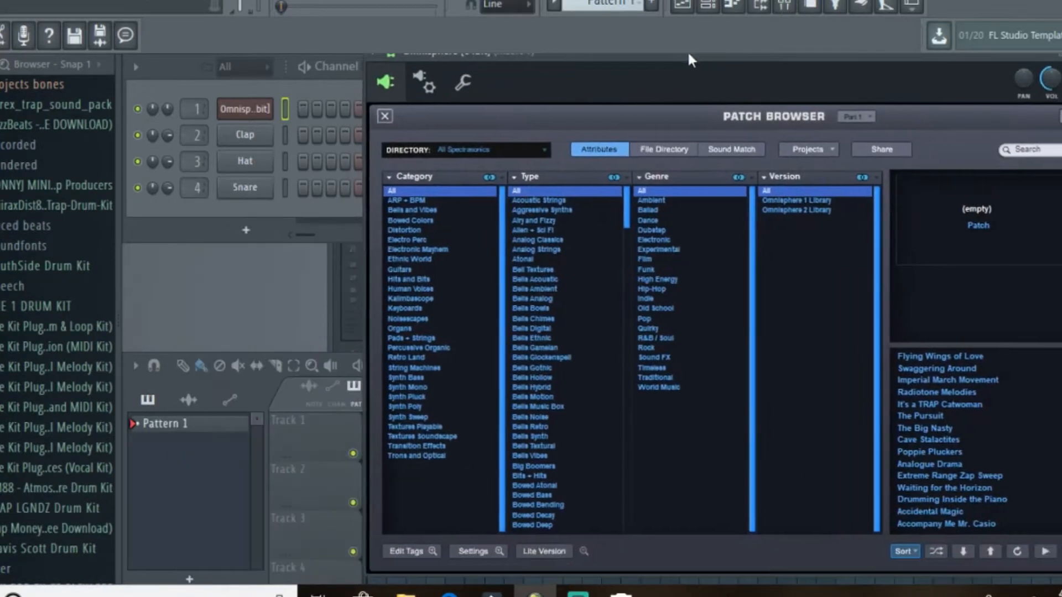
click(409, 200)
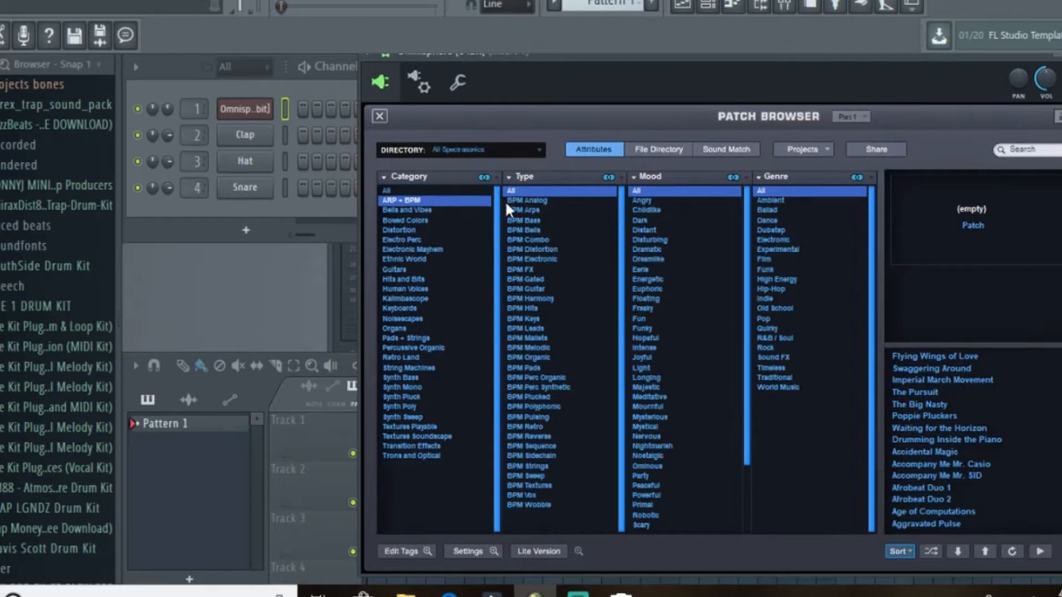
click(525, 231)
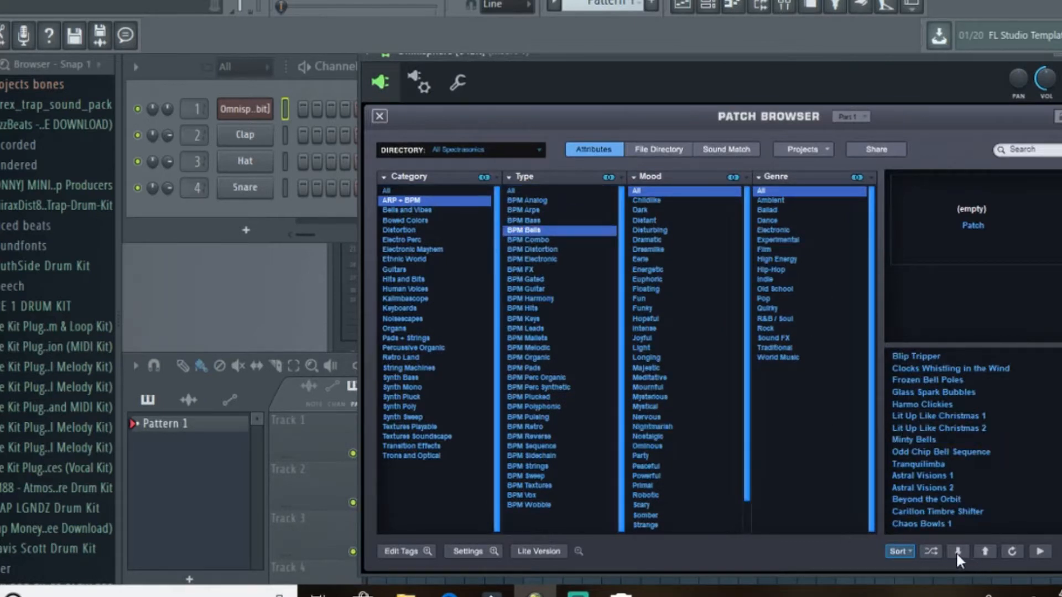
click(931, 551)
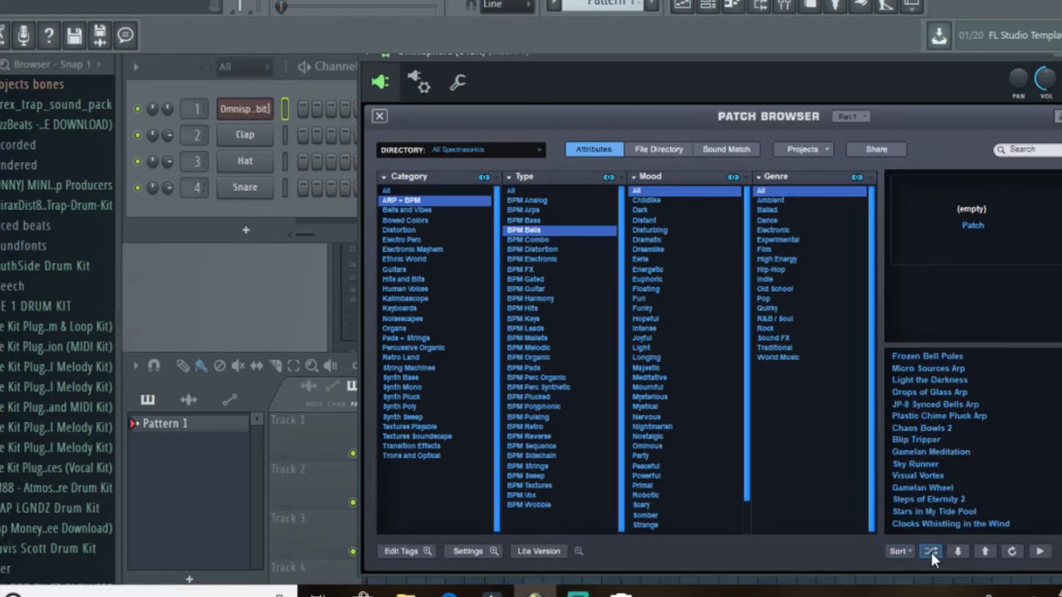
click(931, 356)
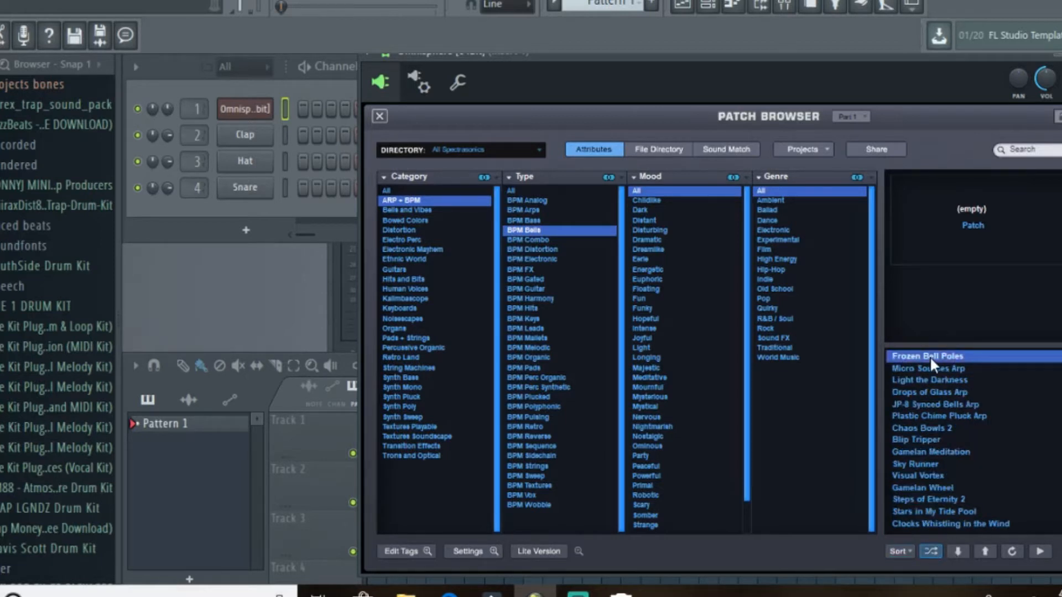
Step: Load the Space MIDI file from the MIDI Melody Kit into the Omnisphere channel and play the pattern
click(54, 433)
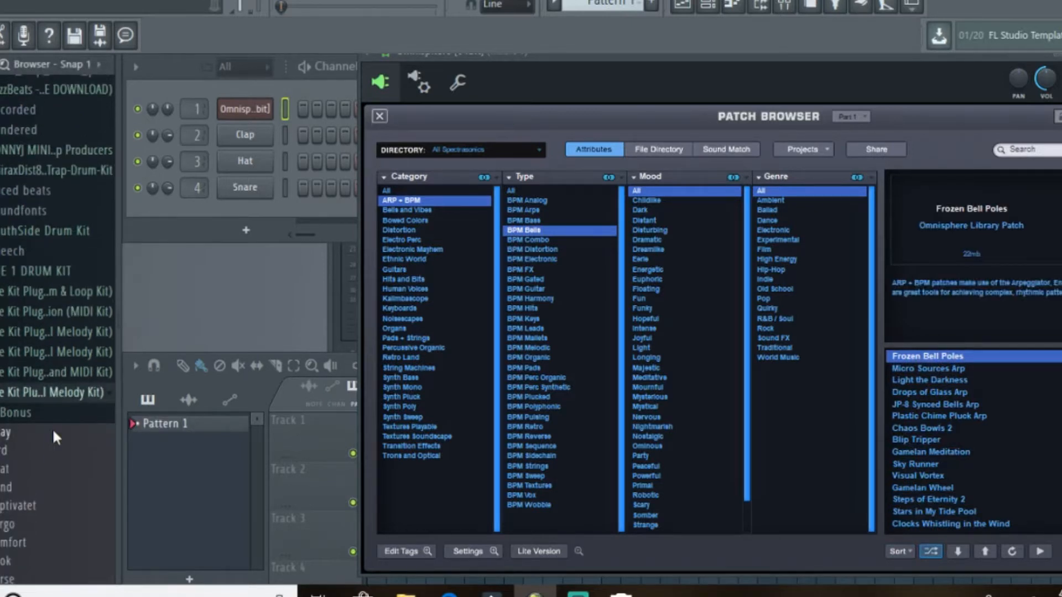
drag(54, 432, 20, 442)
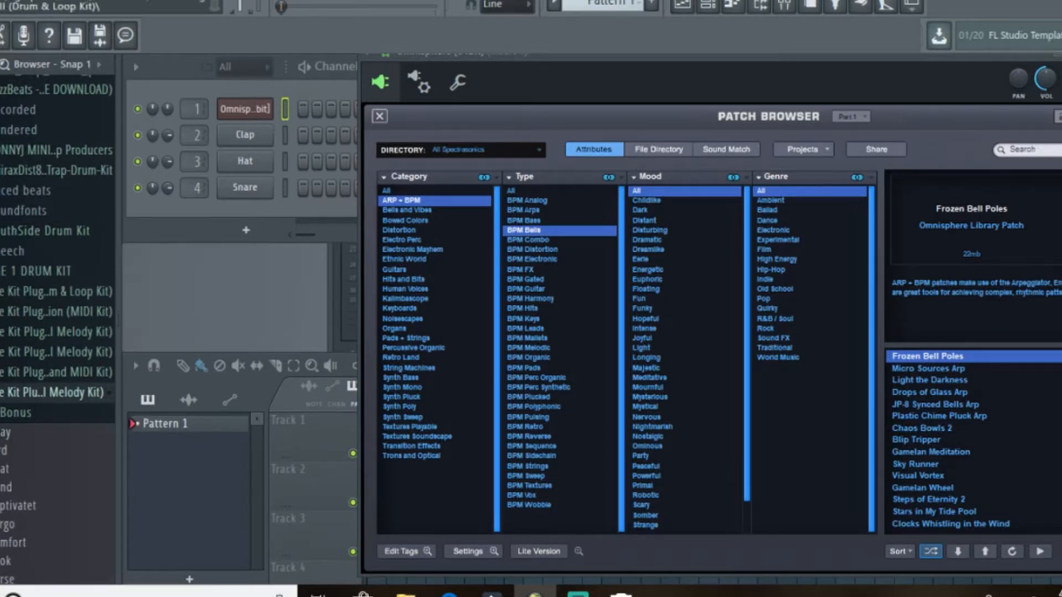
scroll(56, 332, down, 8)
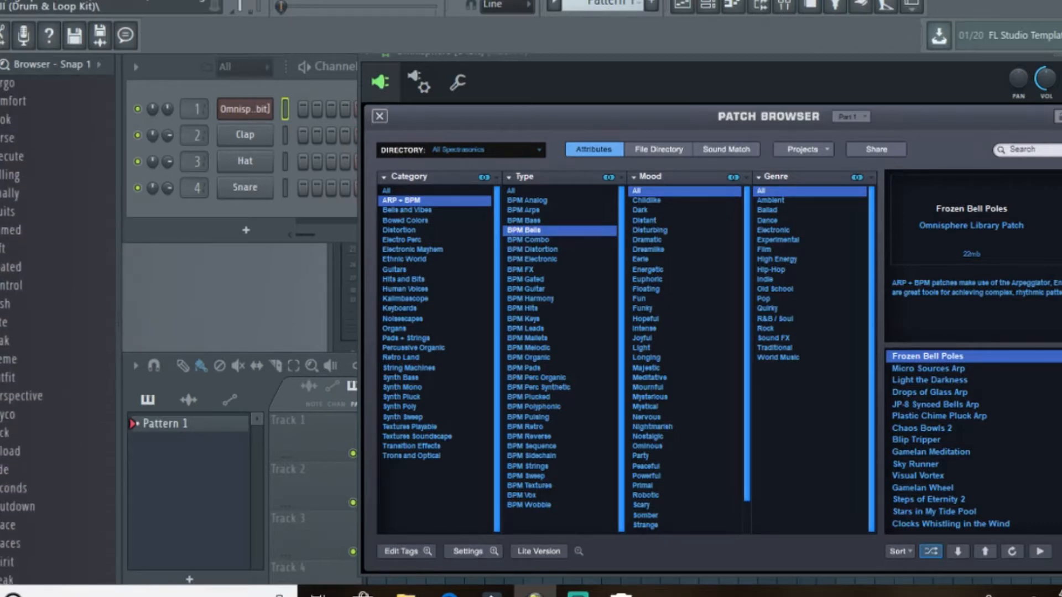
scroll(56, 332, down, 1)
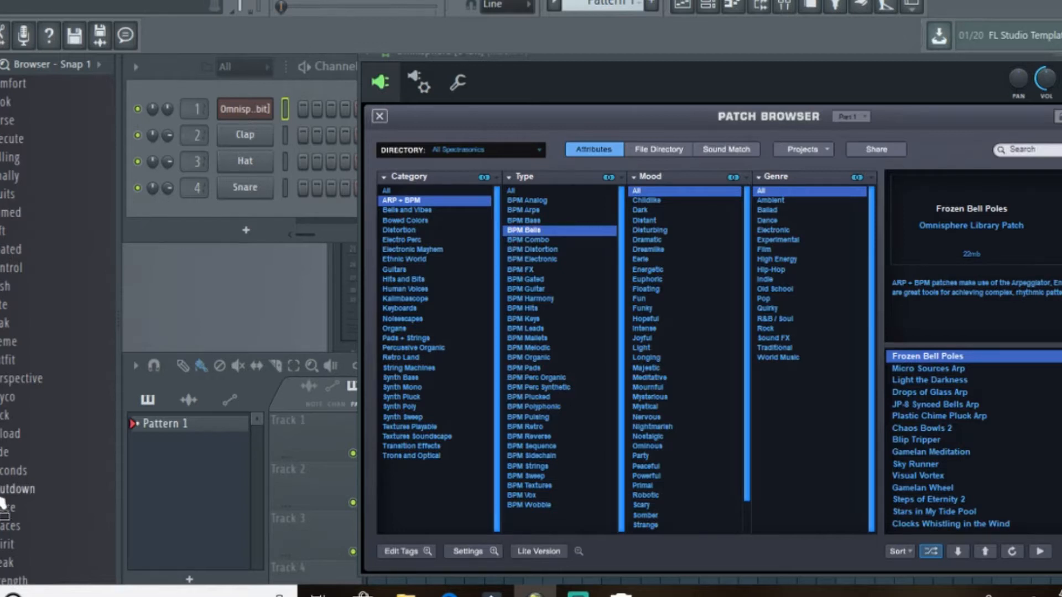
drag(9, 517, 242, 109)
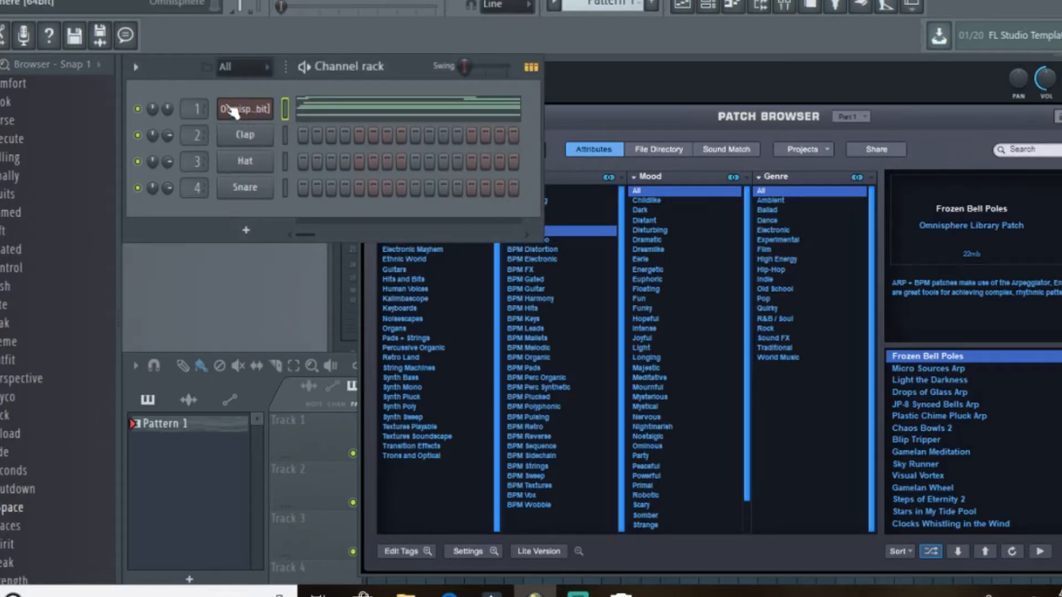
key(space)
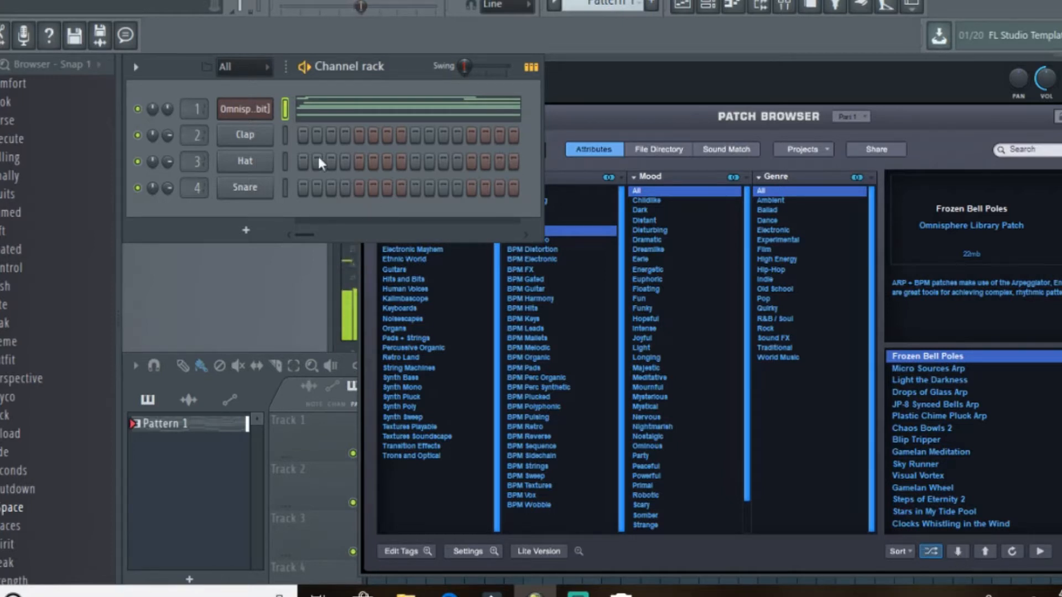
Step: Show the Omnisphere channel's notes in the piano roll and delete the D6, E6 and F#6 melody notes starting in bars 3 and 4
right_click(265, 117)
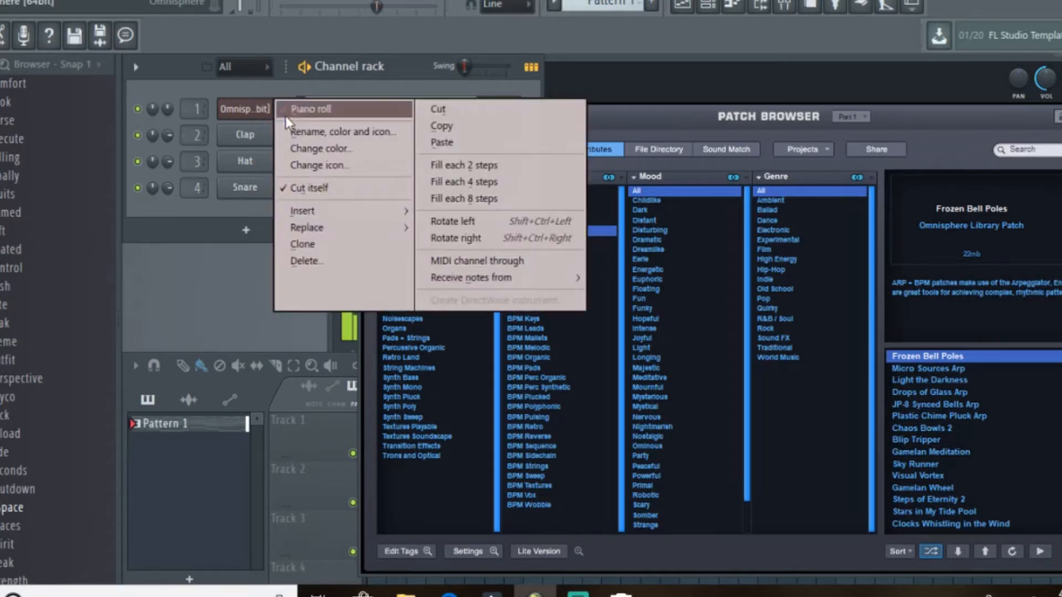
click(284, 112)
scroll(759, 320, up, 7)
scroll(759, 319, down, 3)
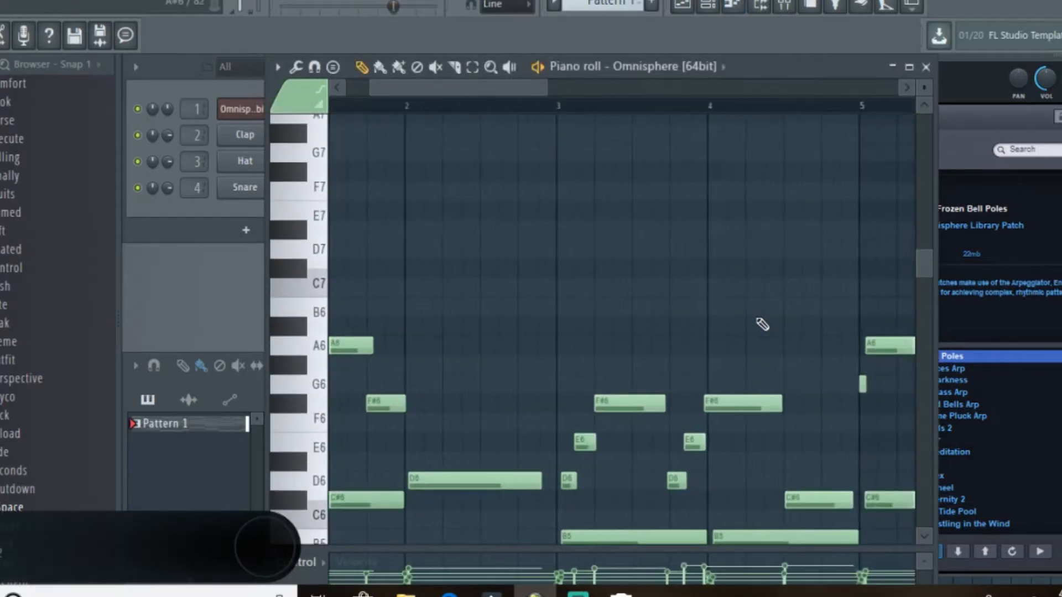
scroll(763, 324, down, 5)
scroll(763, 325, down, 2)
scroll(763, 325, down, 8)
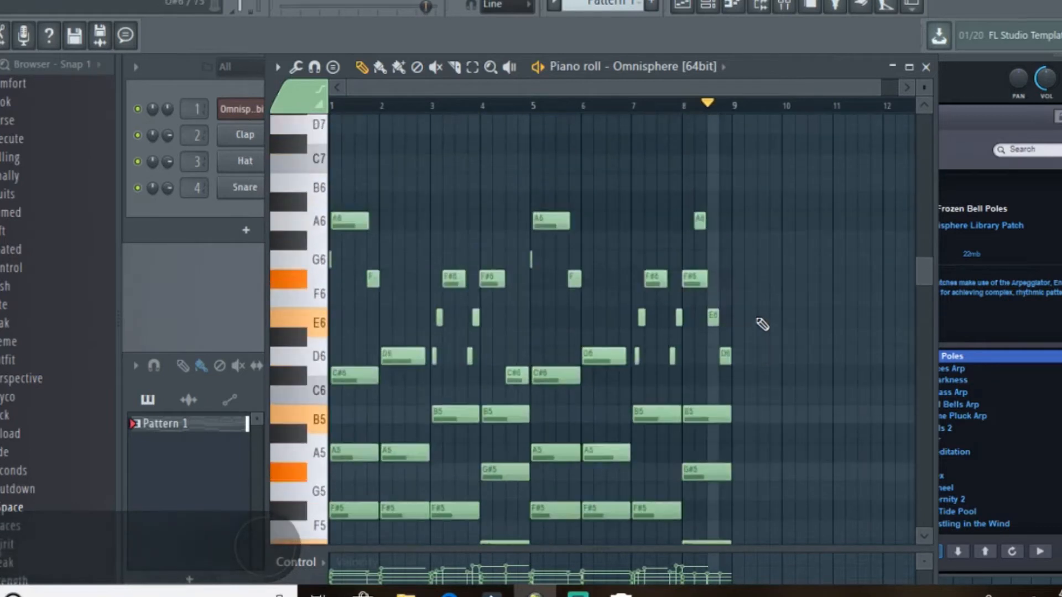
scroll(763, 325, up, 12)
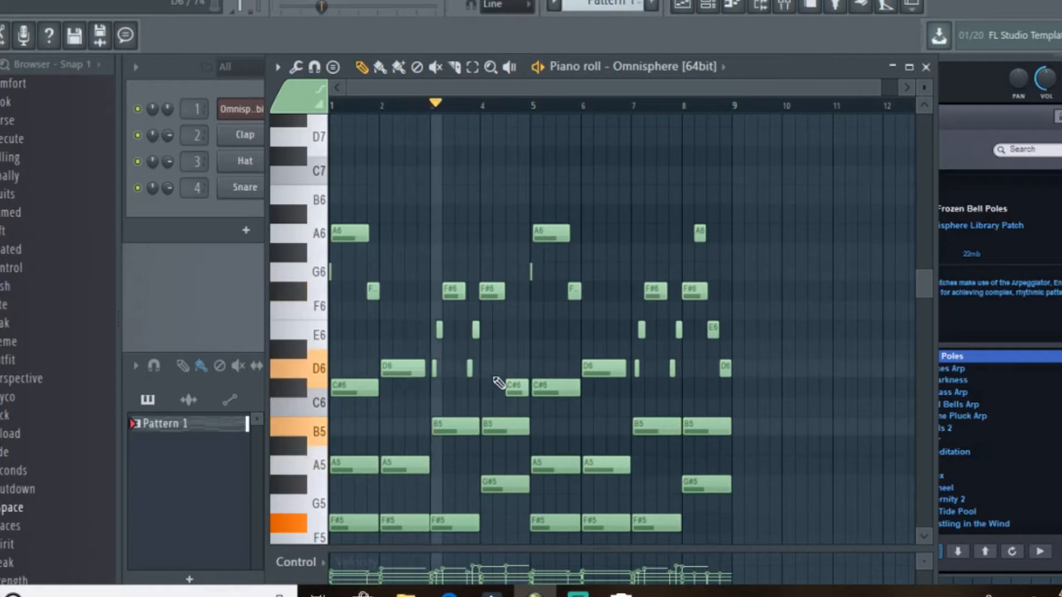
drag(488, 378, 440, 292)
key(Delete)
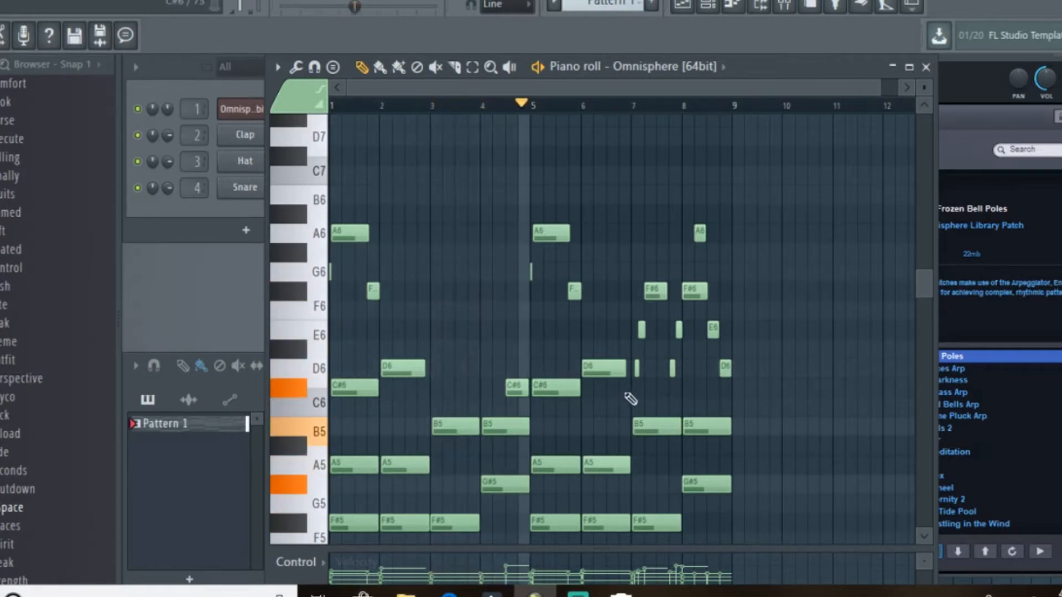
Step: Delete the matching melody notes in bars 7 and 8 plus all remaining notes from F#6 upward, and close the piano roll
drag(684, 396, 637, 282)
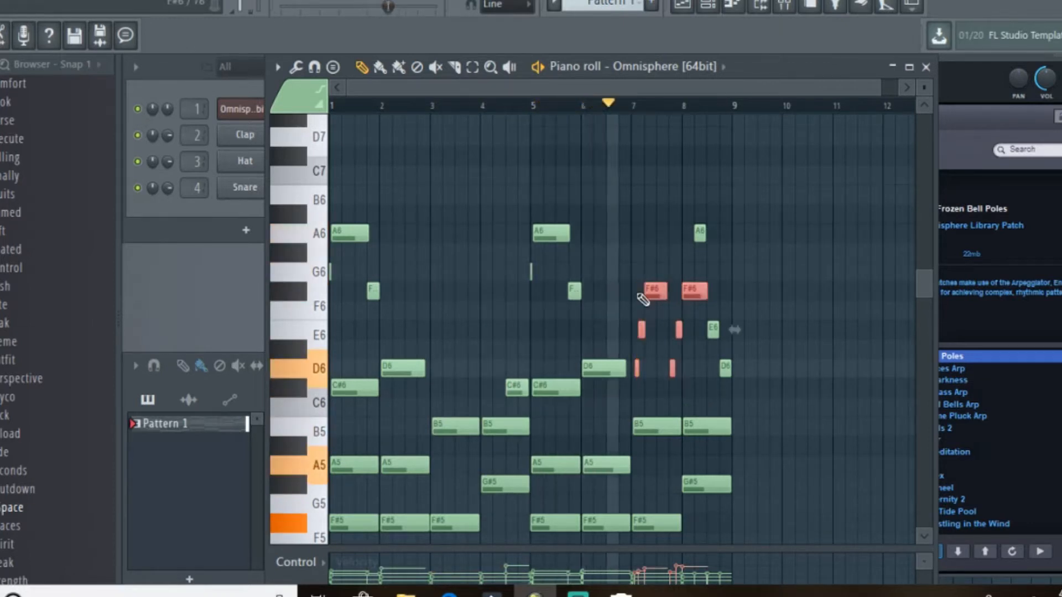
key(Delete)
drag(738, 297, 330, 166)
key(Delete)
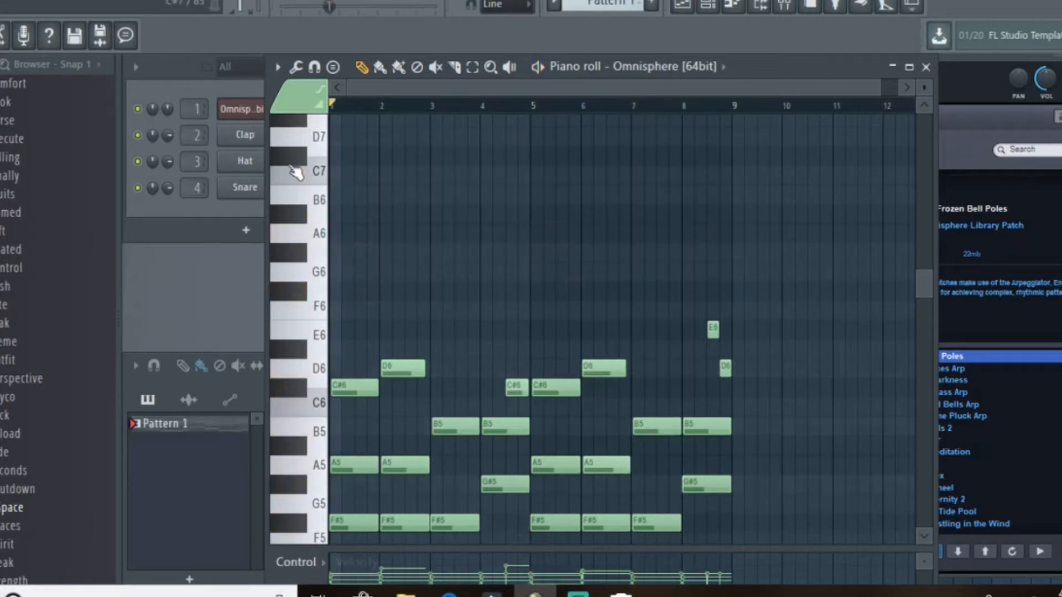
click(927, 67)
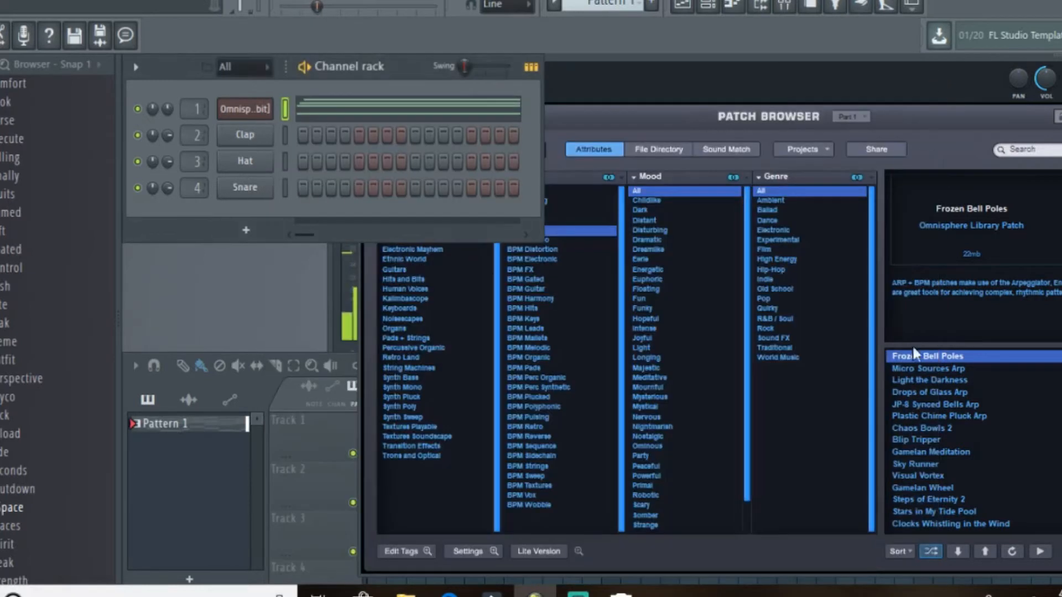
Step: Audition the following patches in the shuffled Omnisphere list and load Drops of Glass Arp
click(961, 555)
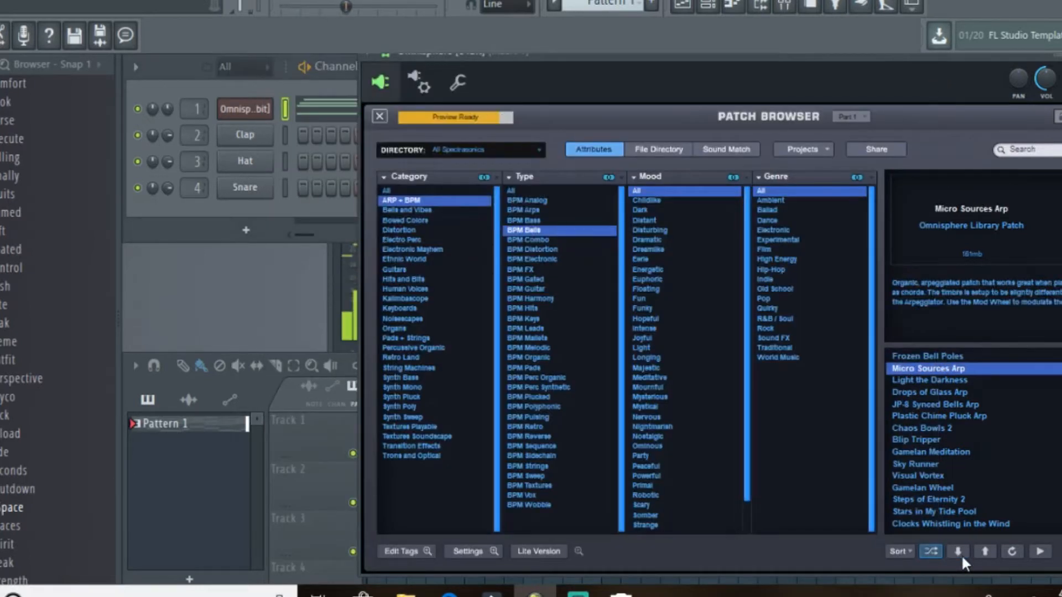
click(961, 555)
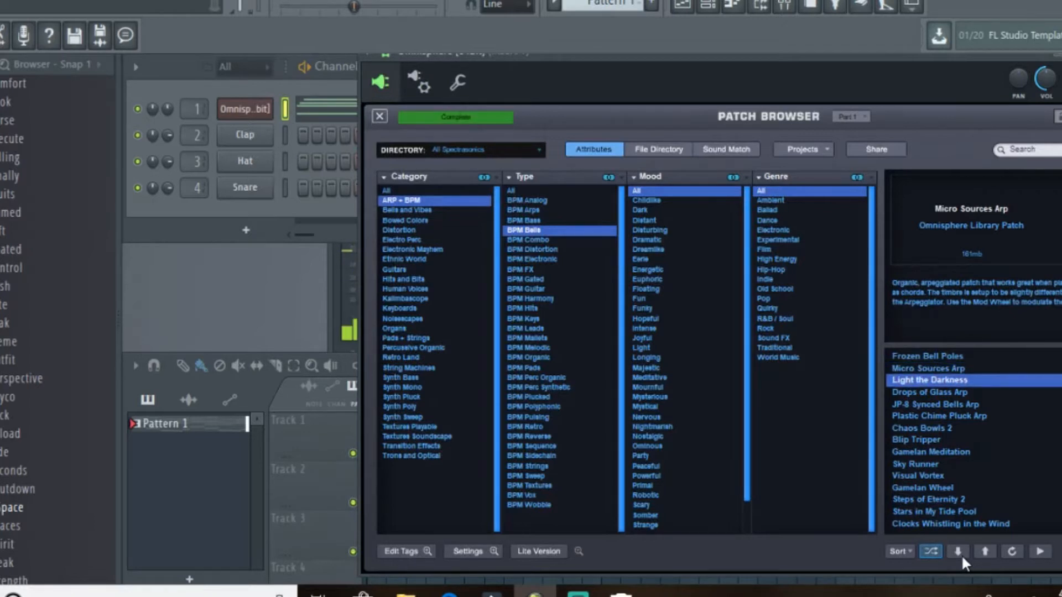
click(961, 555)
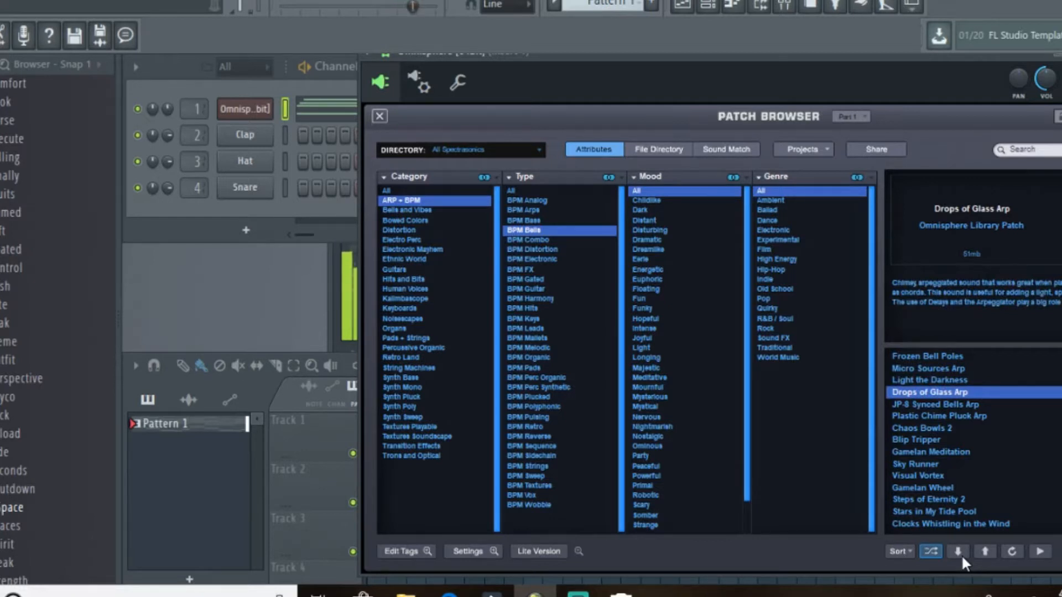
Step: Route the selected Omnisphere channel to mixer track Insert 1
click(784, 7)
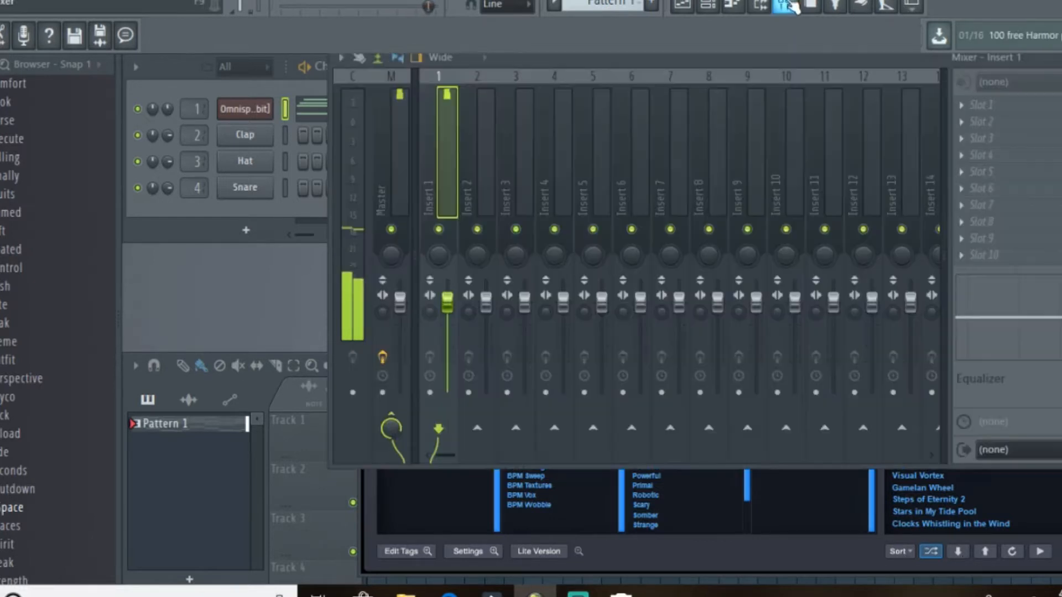
right_click(448, 78)
mouse_move(533, 208)
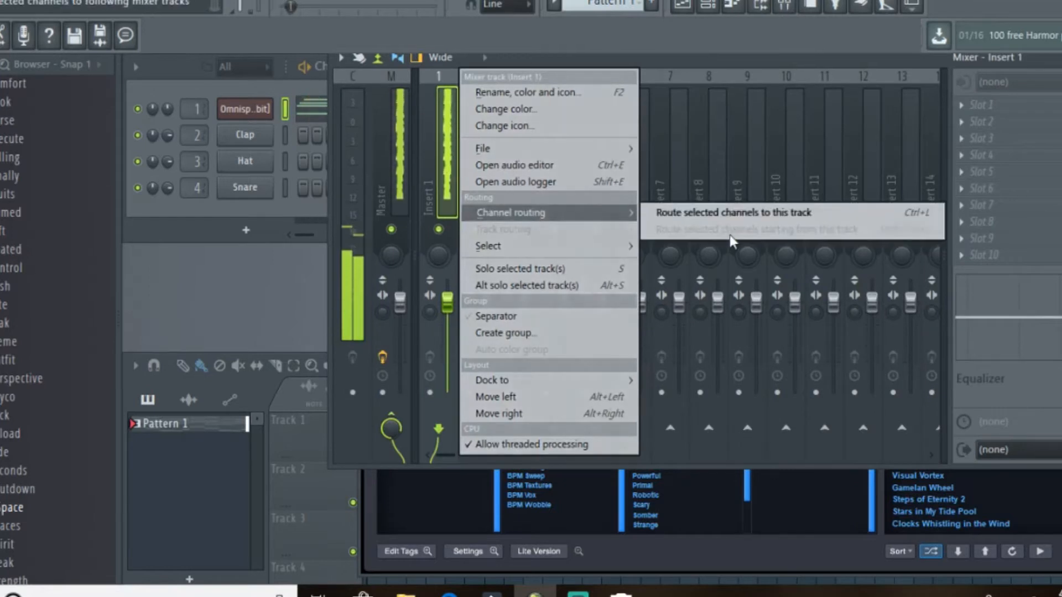
click(732, 216)
Step: Add Fruity Parametric EQ 2 to the track's first effect slot, make band 1 a steep high-pass and raise its cutoff frequency
click(981, 105)
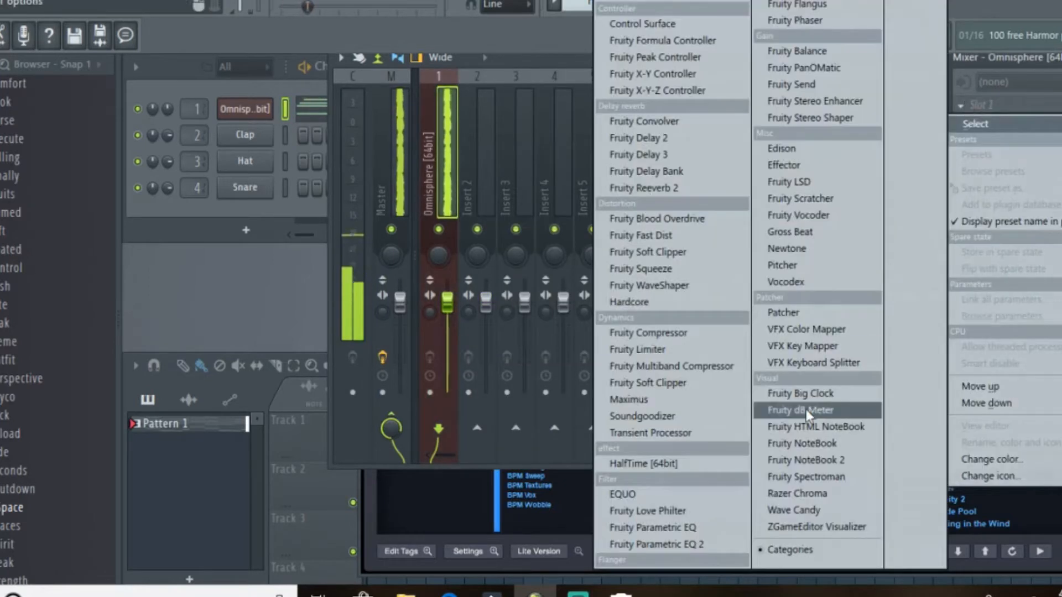
click(724, 543)
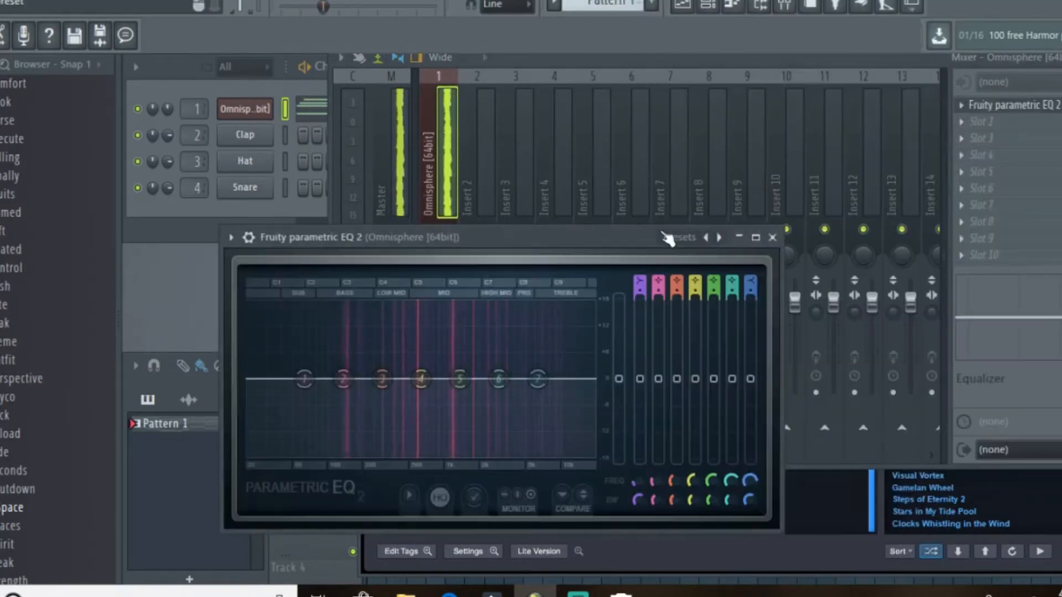
mouse_move(640, 281)
mouse_down()
mouse_move(640, 291)
mouse_move(640, 280)
mouse_up()
drag(304, 378, 329, 379)
Step: Make EQ band 7 a steep low-pass, lower its cutoff to the high mids and close the equalizer
mouse_move(751, 277)
mouse_down()
mouse_move(751, 294)
mouse_move(756, 280)
mouse_up()
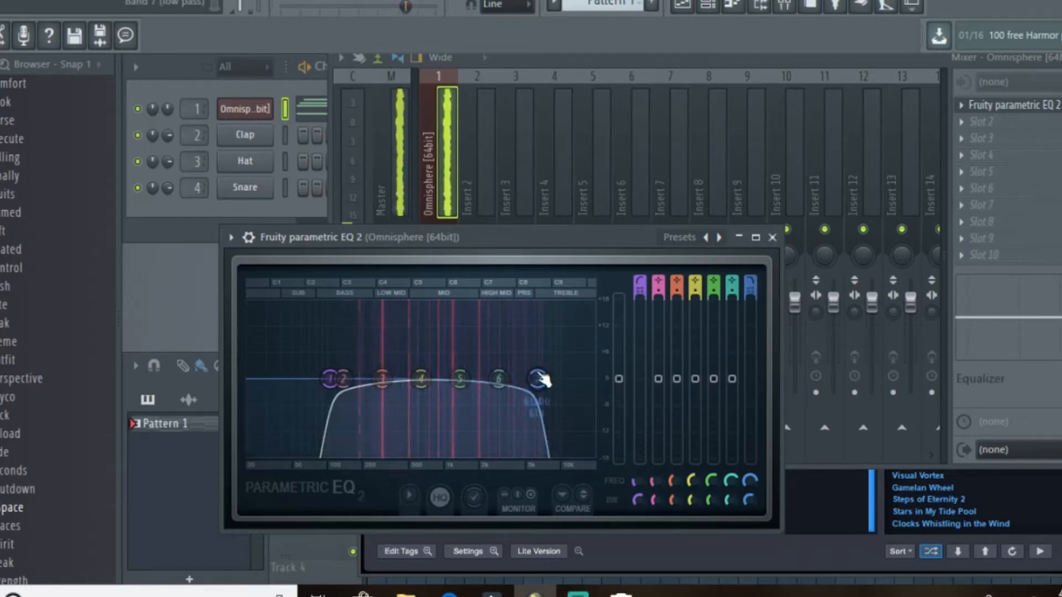
drag(539, 379, 515, 383)
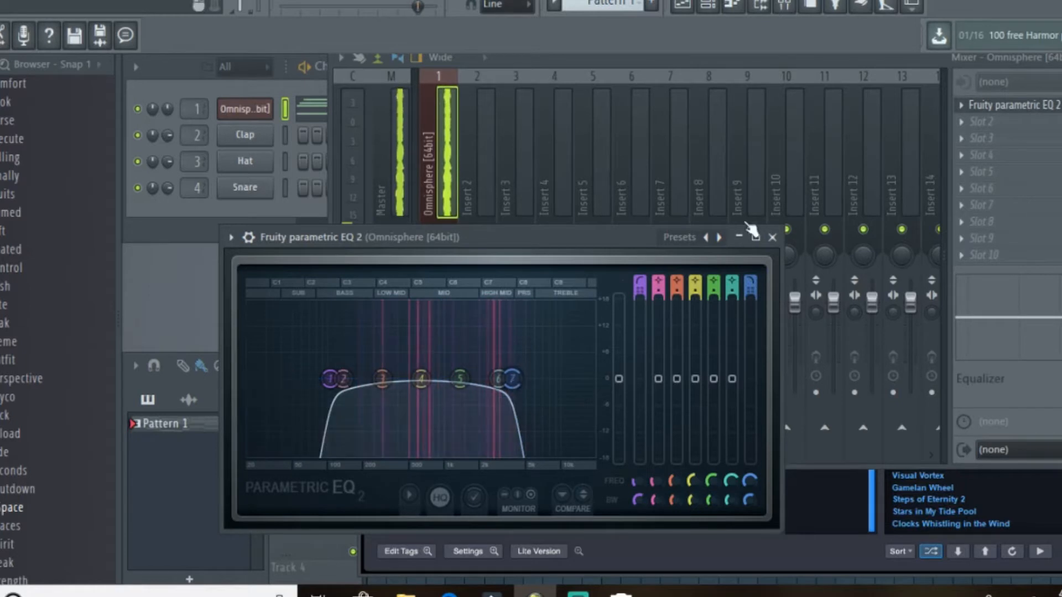
click(772, 237)
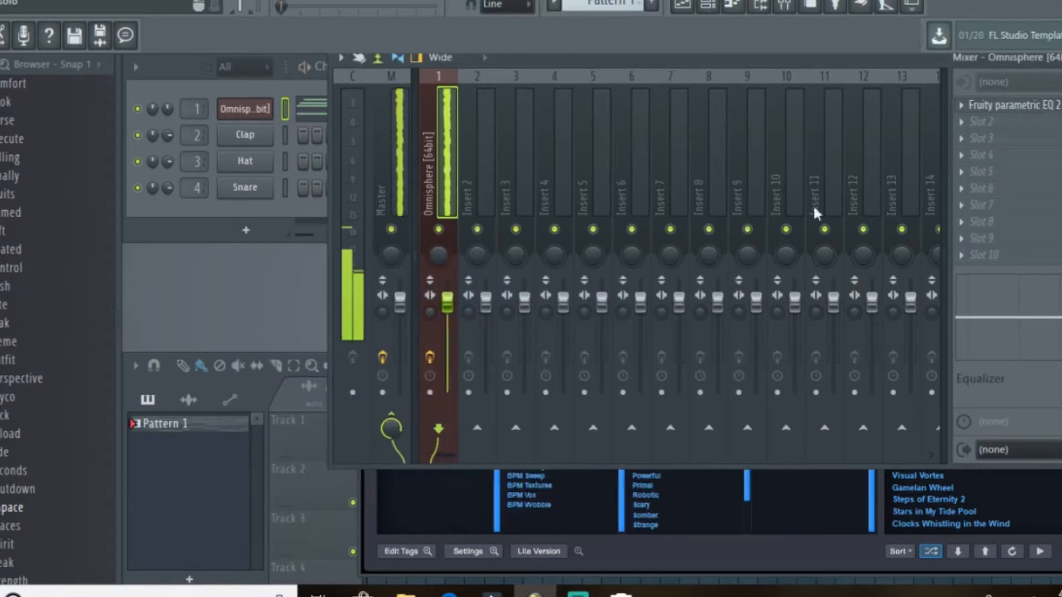
Step: Add Fruity Convolver to the second effect slot of the Omnisphere mixer track and close its window
click(962, 123)
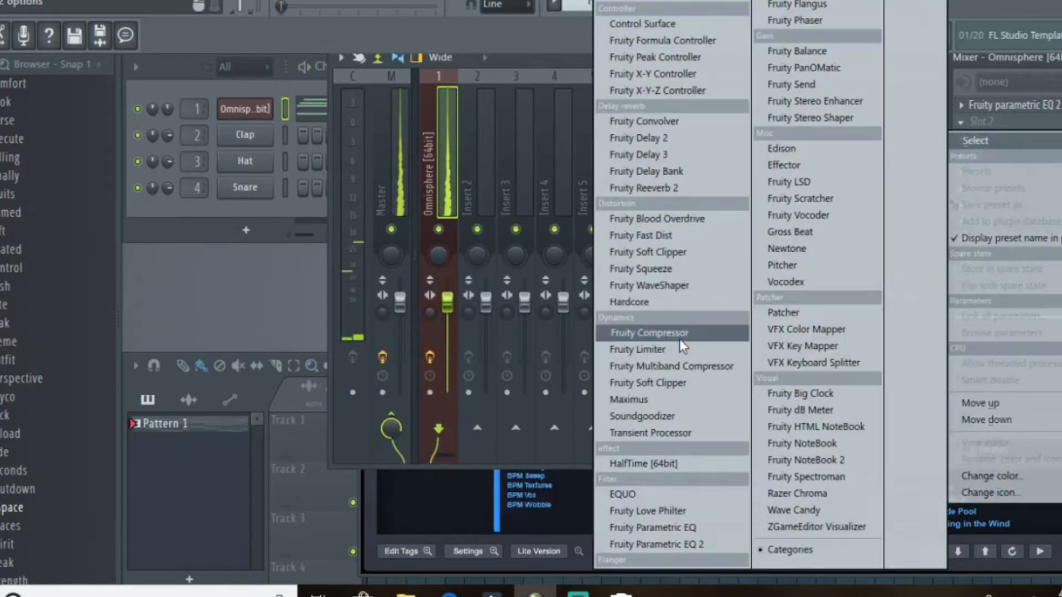
click(664, 122)
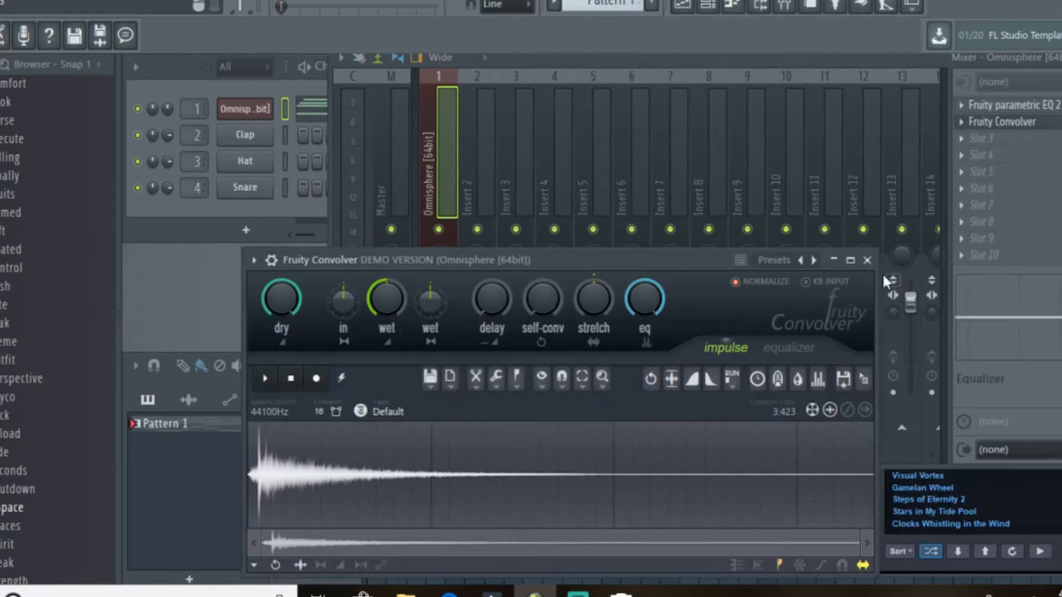
click(867, 260)
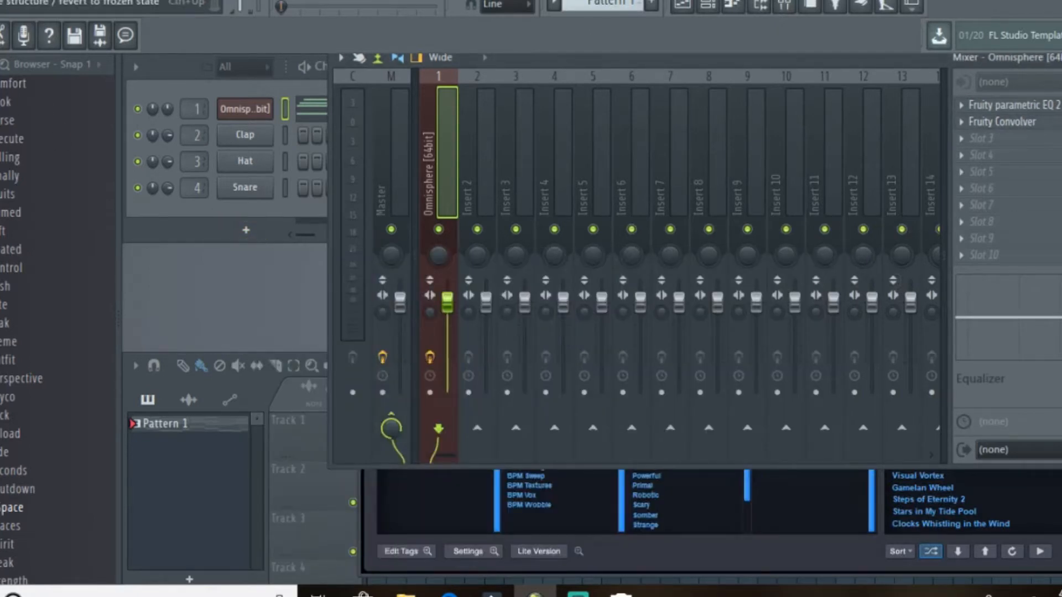
Step: Apply the FULL MIX 1 mixer preset from the PYREX PRESETS folder to the Master track and collapse the preset folders
click(1, 64)
scroll(55, 321, down, 8)
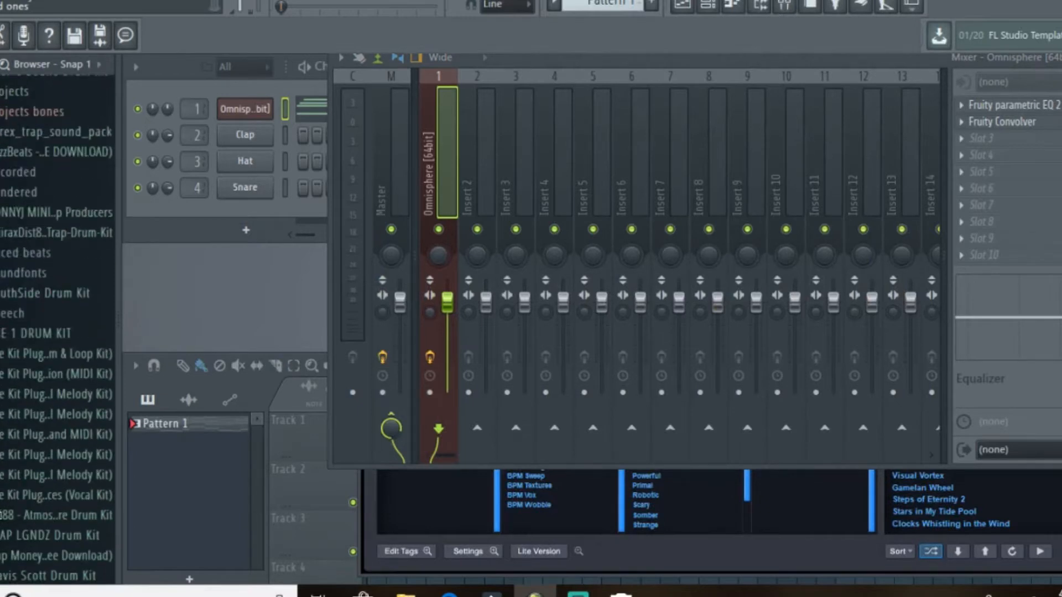
click(22, 253)
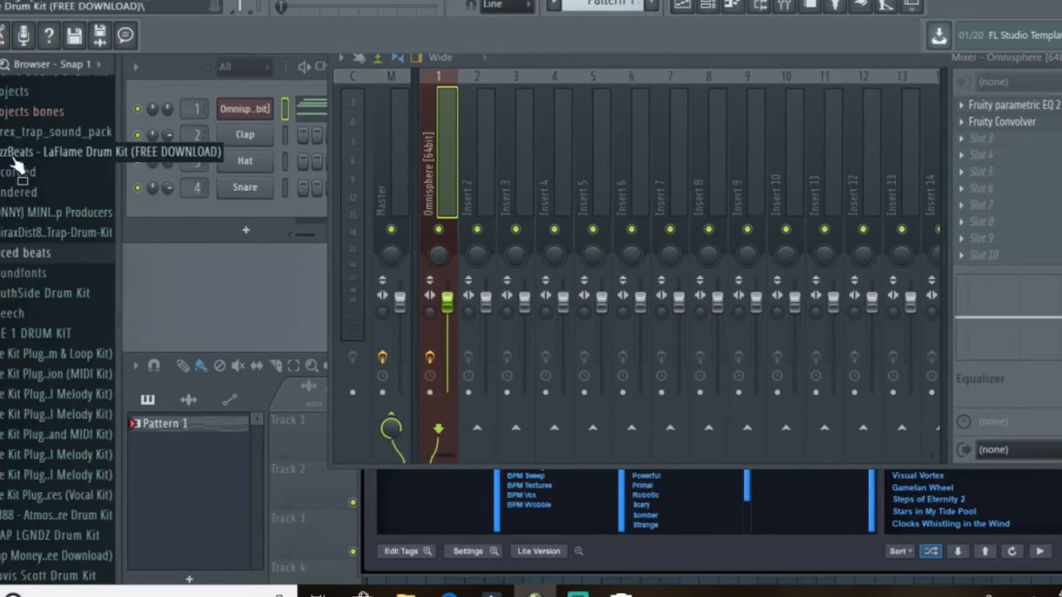
click(21, 134)
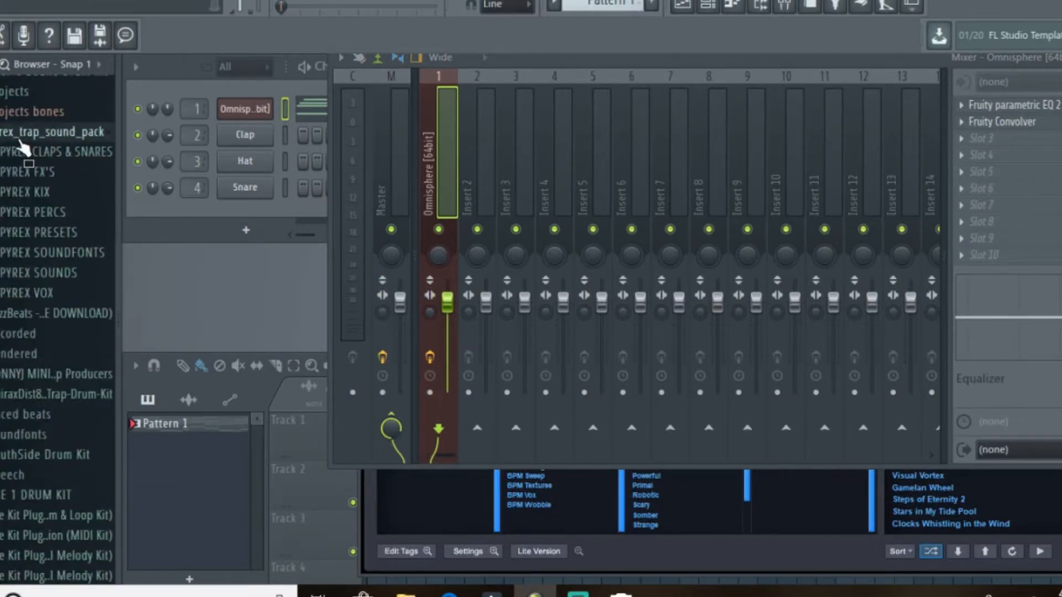
click(37, 234)
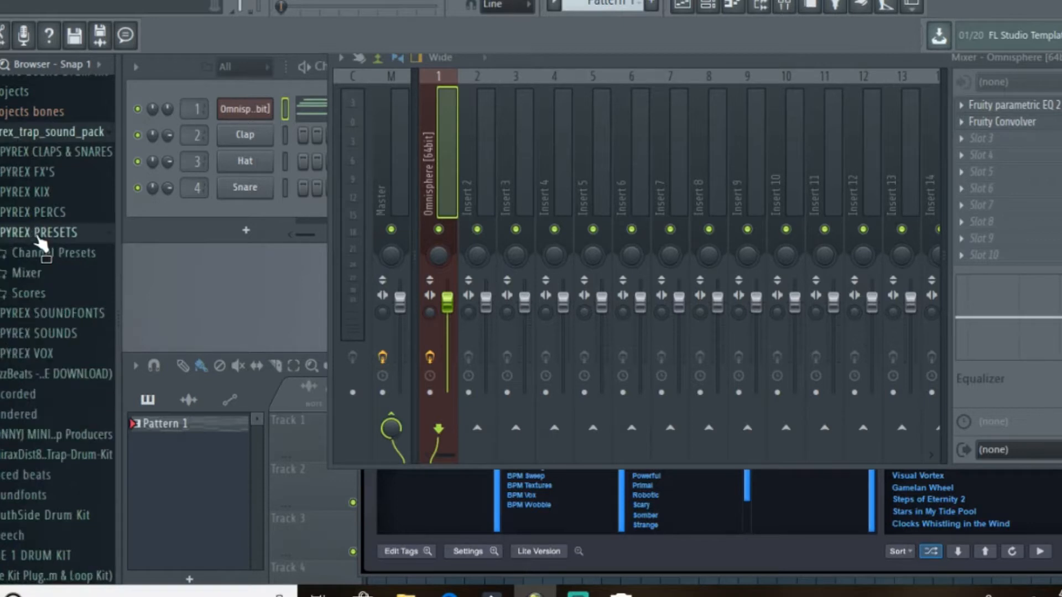
click(43, 276)
drag(52, 330, 390, 166)
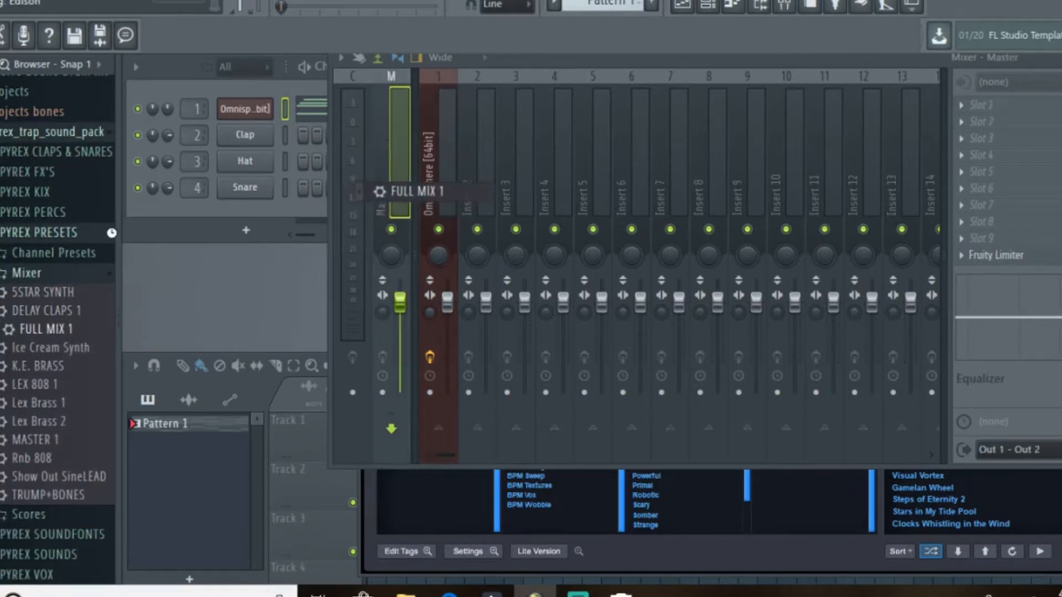
click(26, 274)
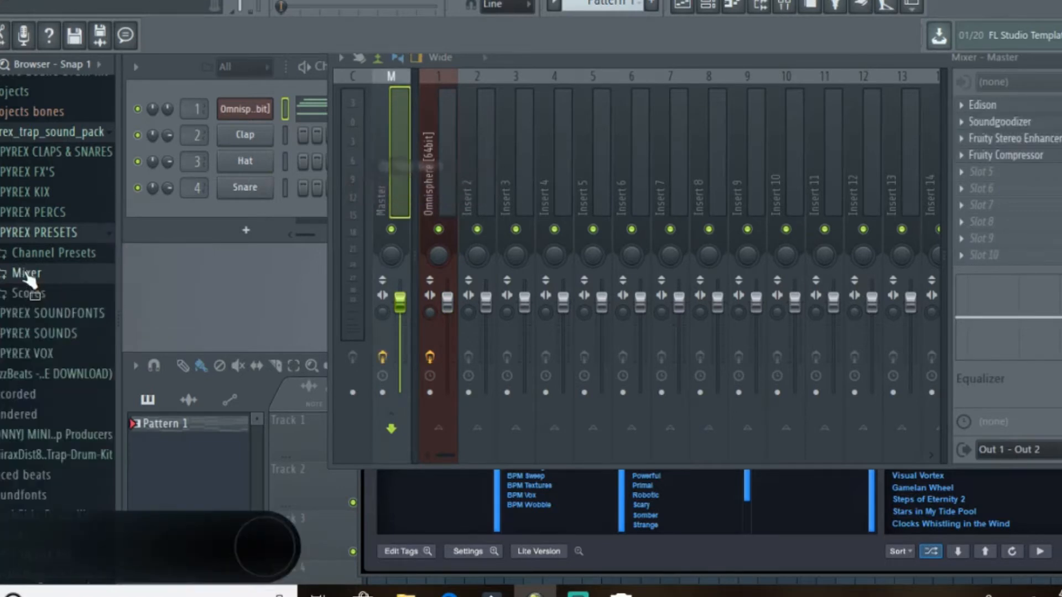
click(33, 232)
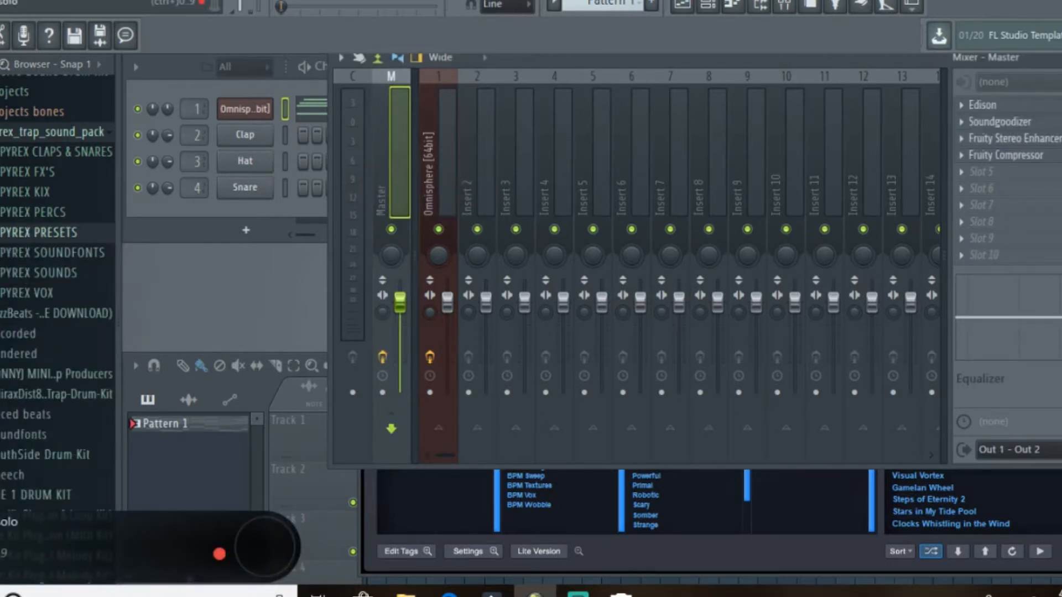
Step: Replace Edison with Maximus in the Master track's first effect slot, close it and play the pattern
click(969, 105)
mouse_move(965, 123)
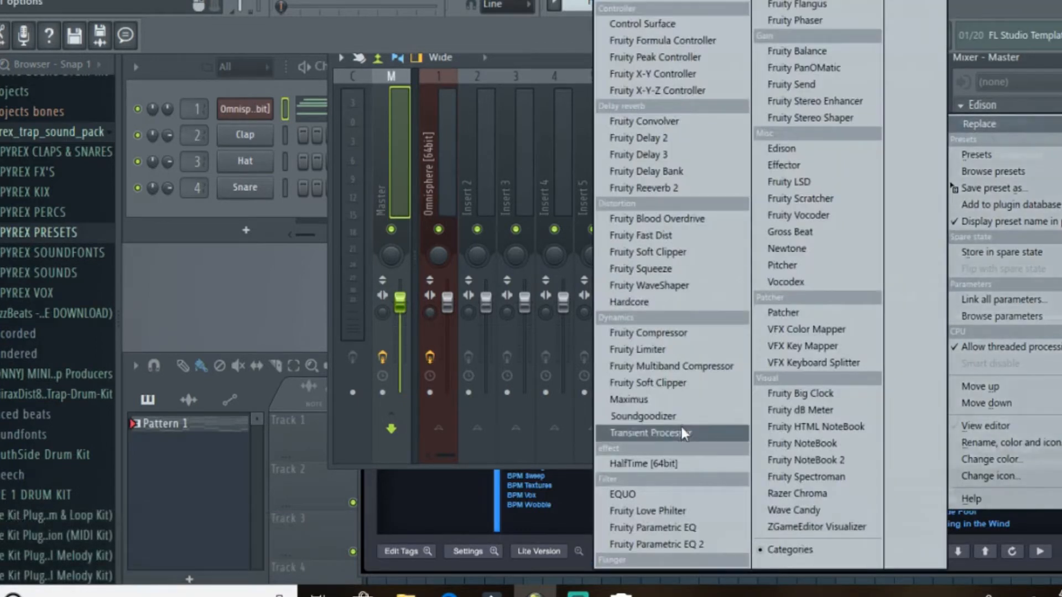
click(662, 398)
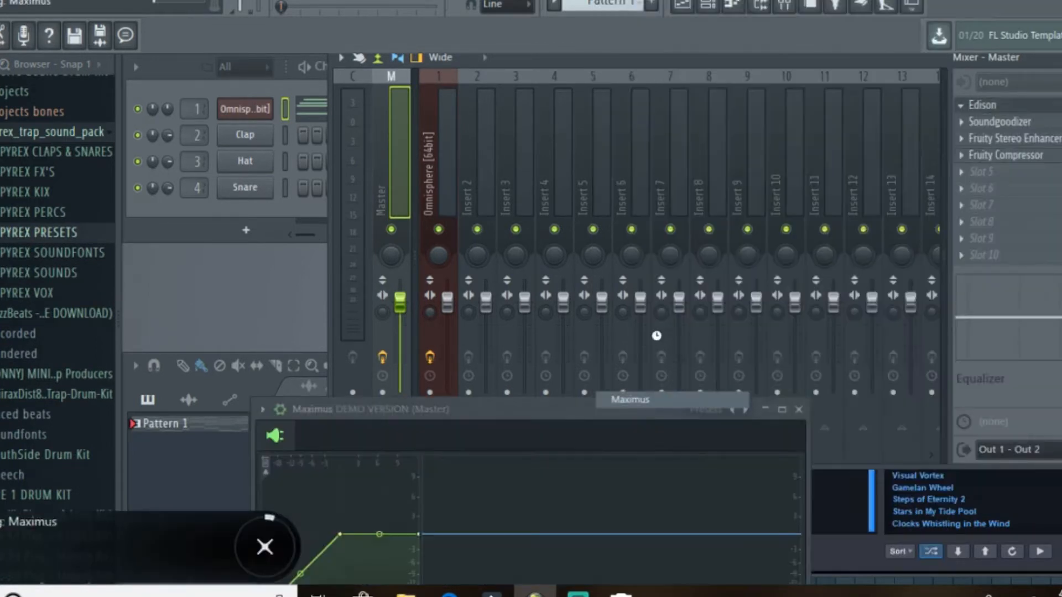
click(800, 410)
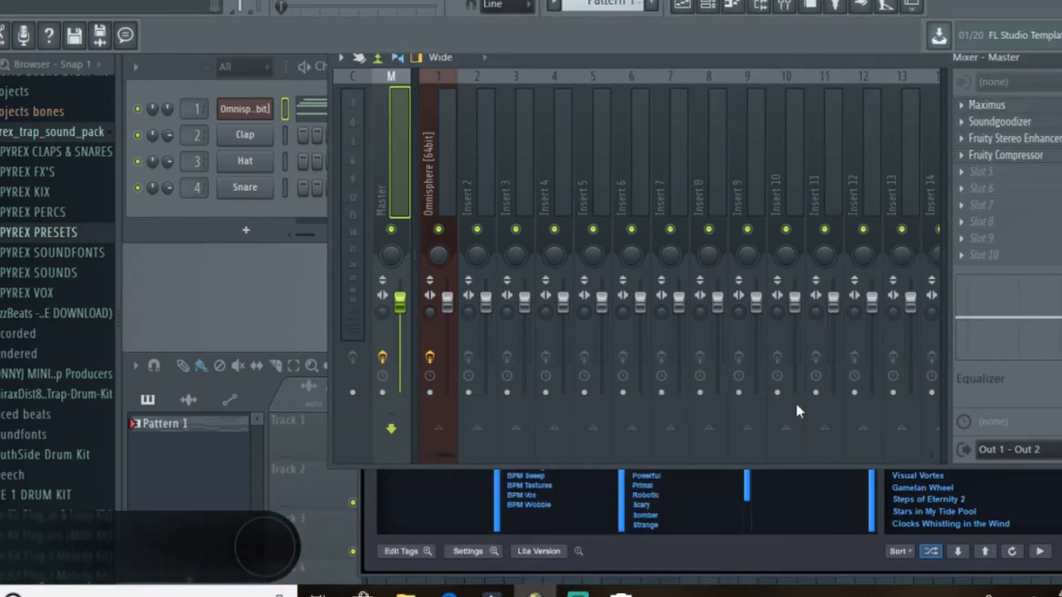
key(space)
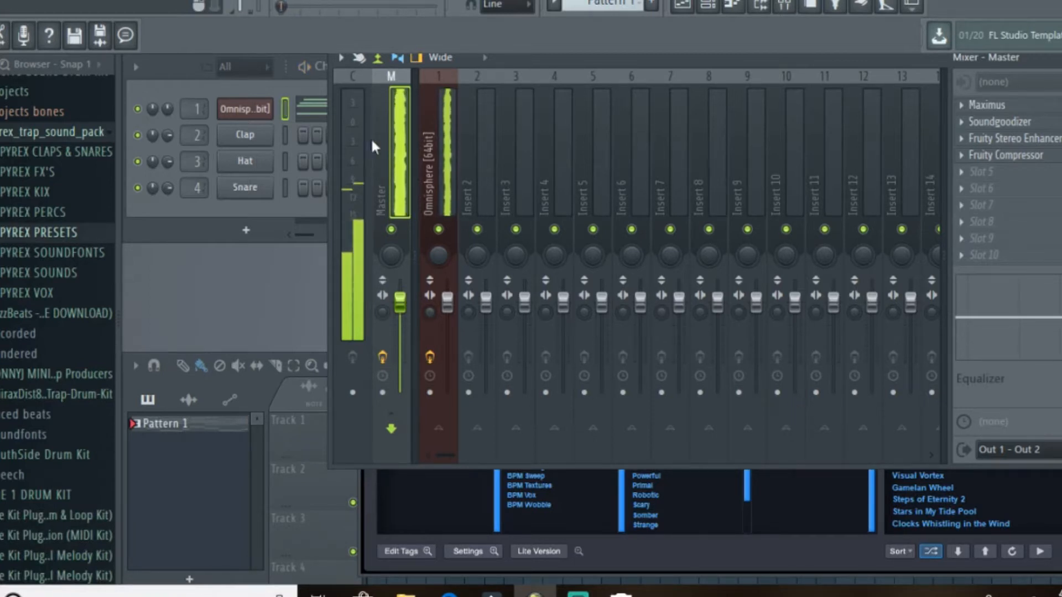
Step: Open the Omnisphere channel's piano roll and transpose all notes down three semitones while auditioning the pattern
right_click(228, 108)
click(301, 105)
scroll(655, 315, down, 10)
drag(778, 325, 225, 69)
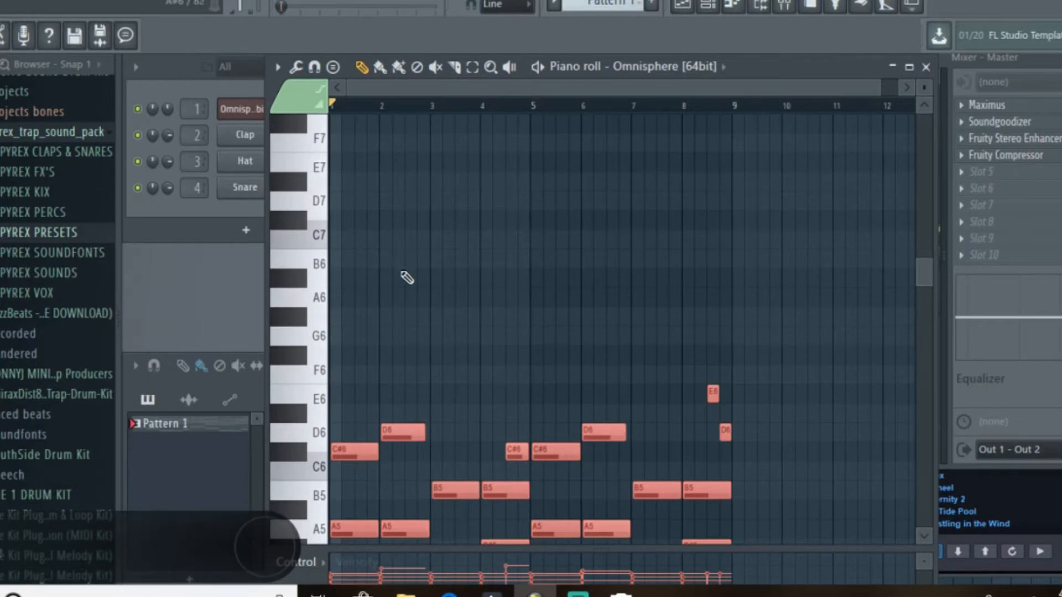
scroll(407, 277, down, 6)
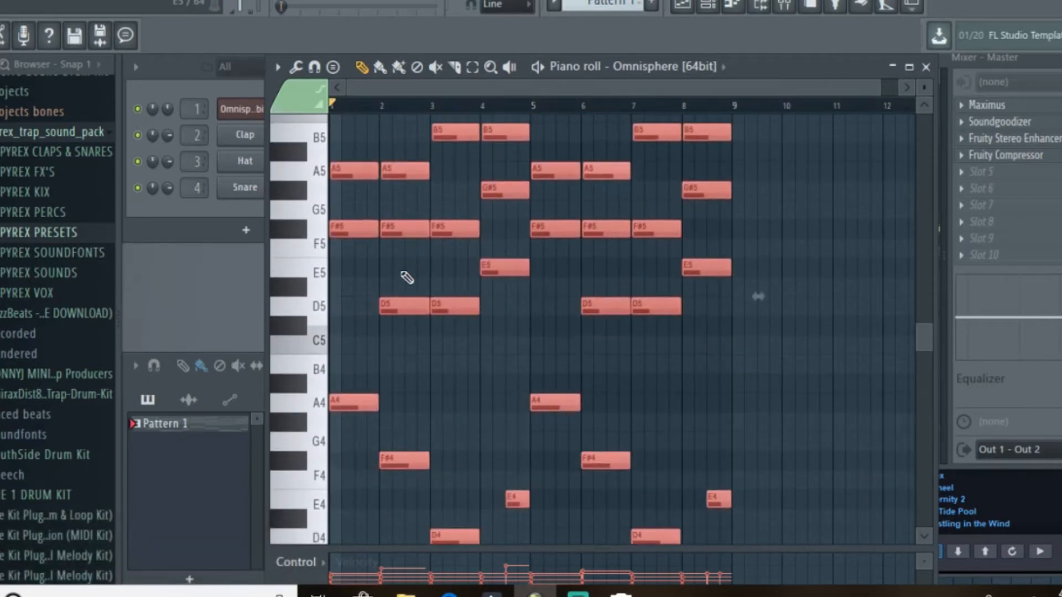
key(Down)
key(space)
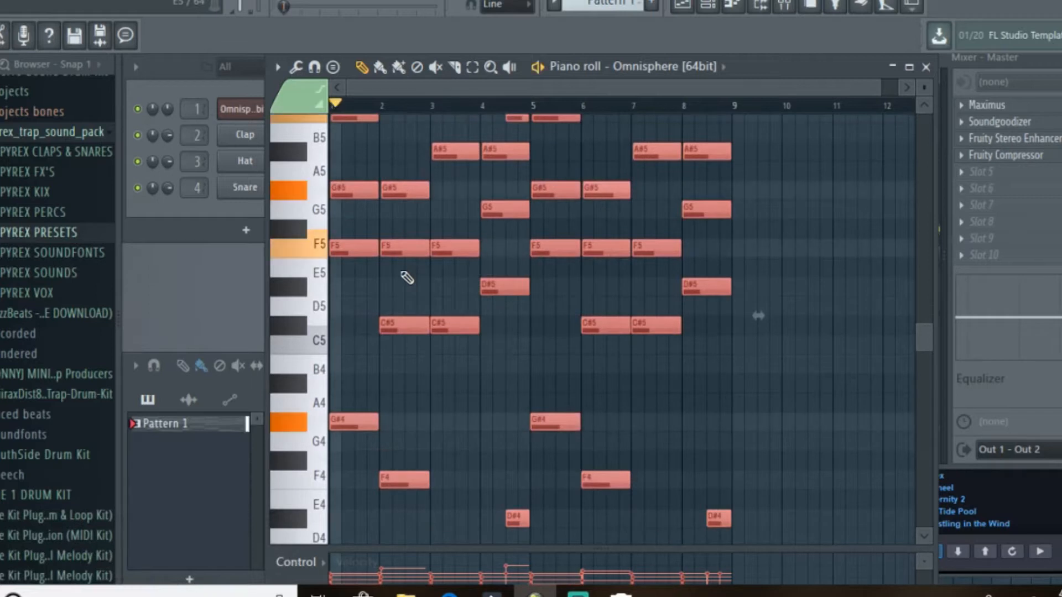
key(Down)
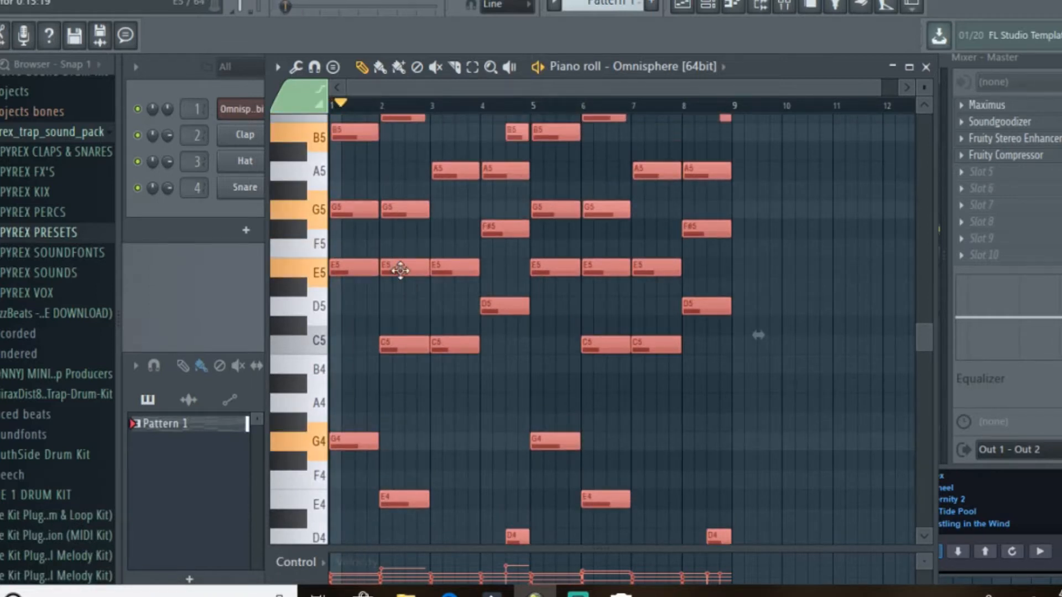
drag(398, 272, 403, 277)
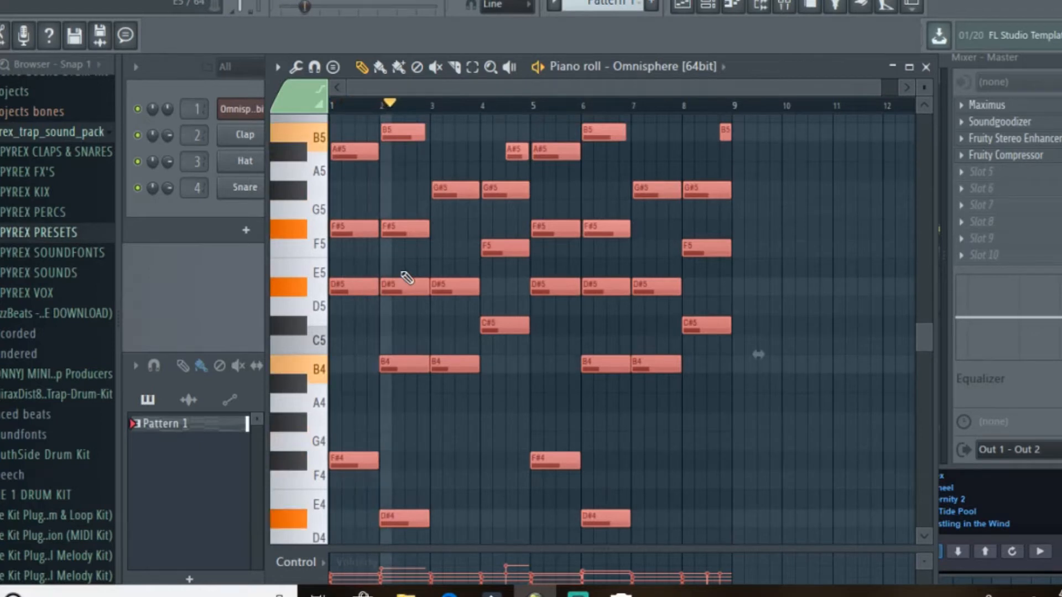
Step: Transpose all notes down two more semitones and audition them raised by an octave
key(shift+Down)
key(space)
key(space)
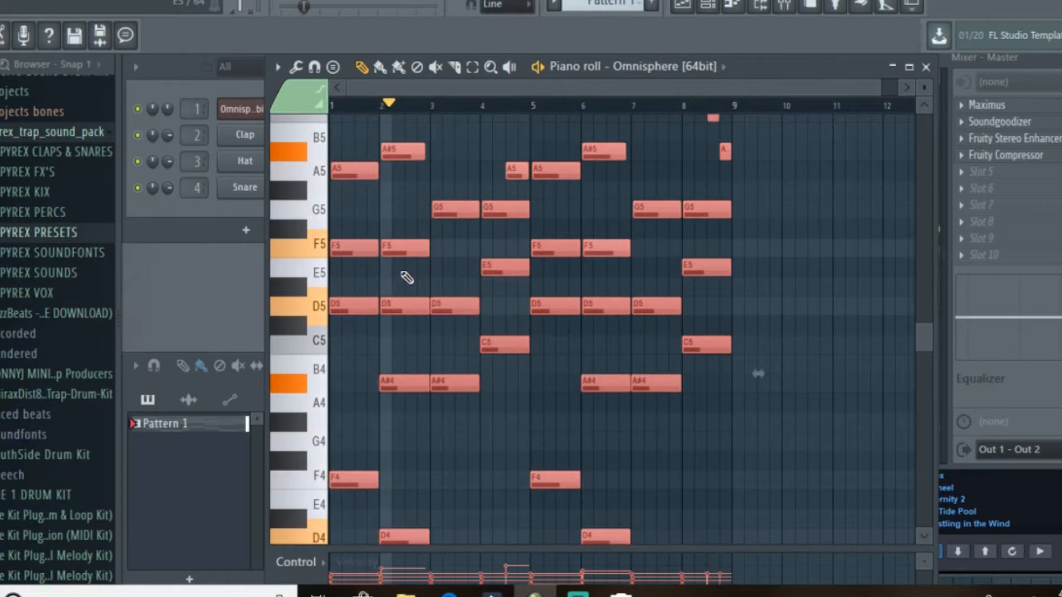
key(shift+Down)
key(space)
key(space)
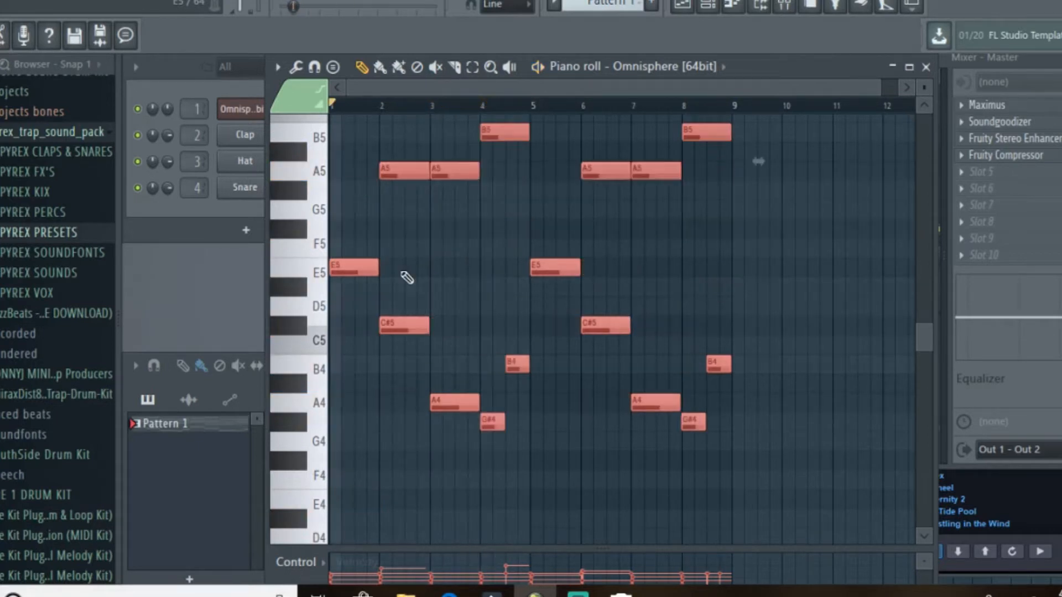
key(space)
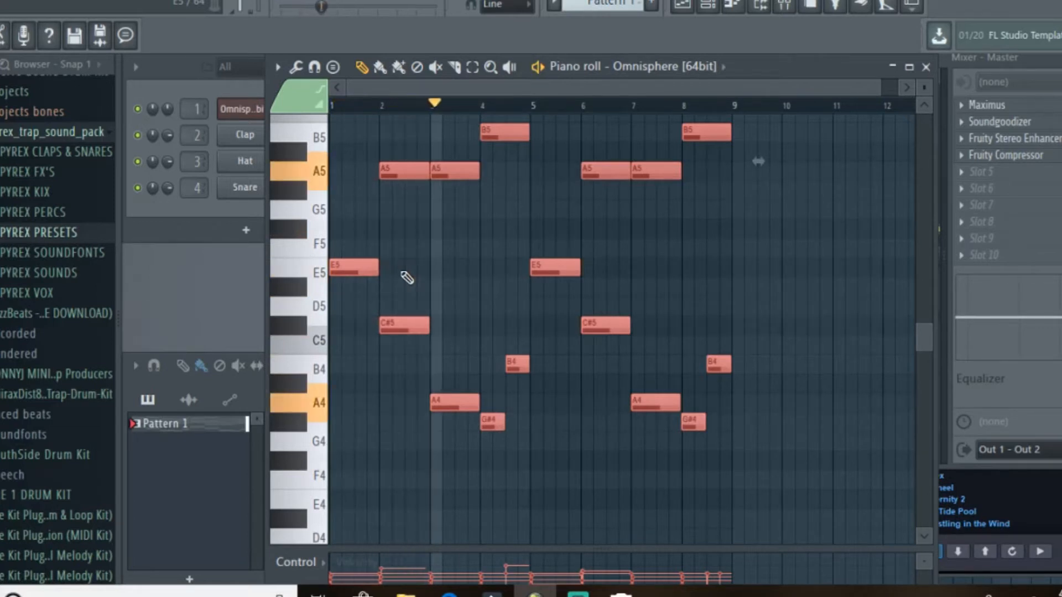
Step: Move all notes back down an octave, audition them around one semitone lower and back up, and close the piano roll
key(Down)
key(space)
key(ctrl+Down)
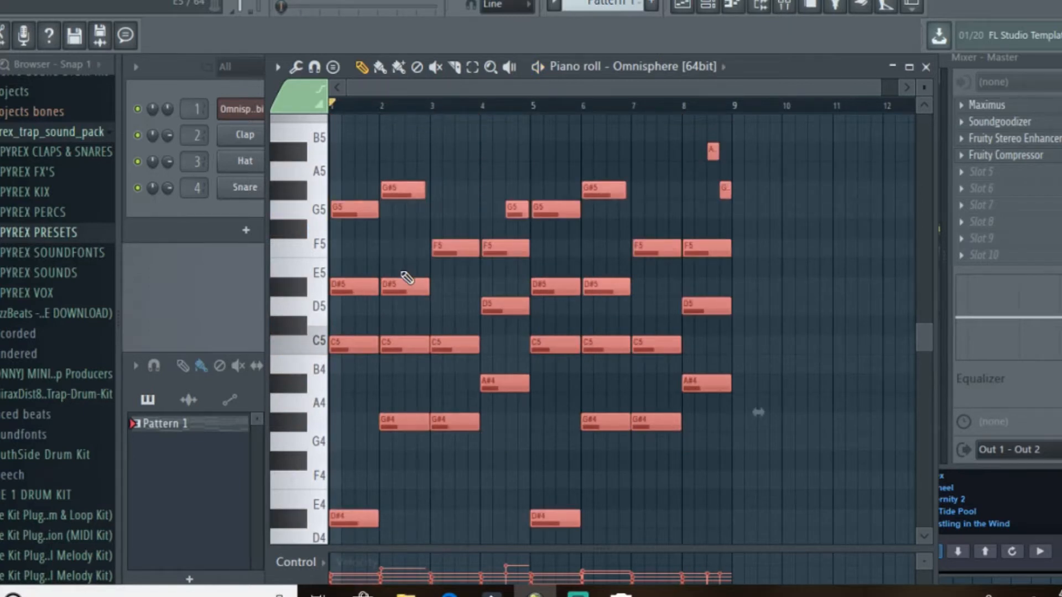
key(Up)
key(space)
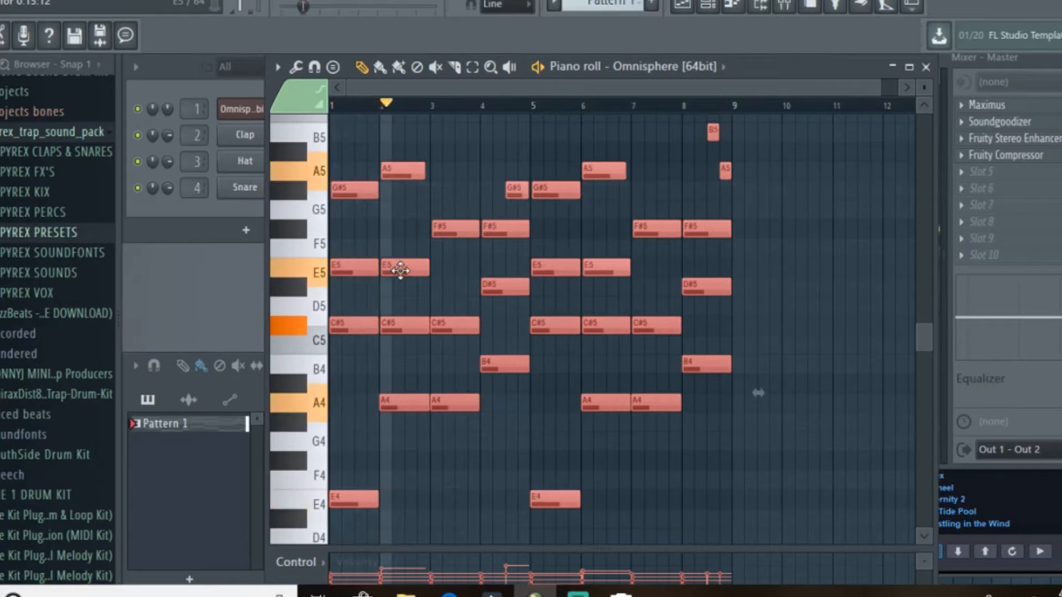
click(926, 67)
click(62, 132)
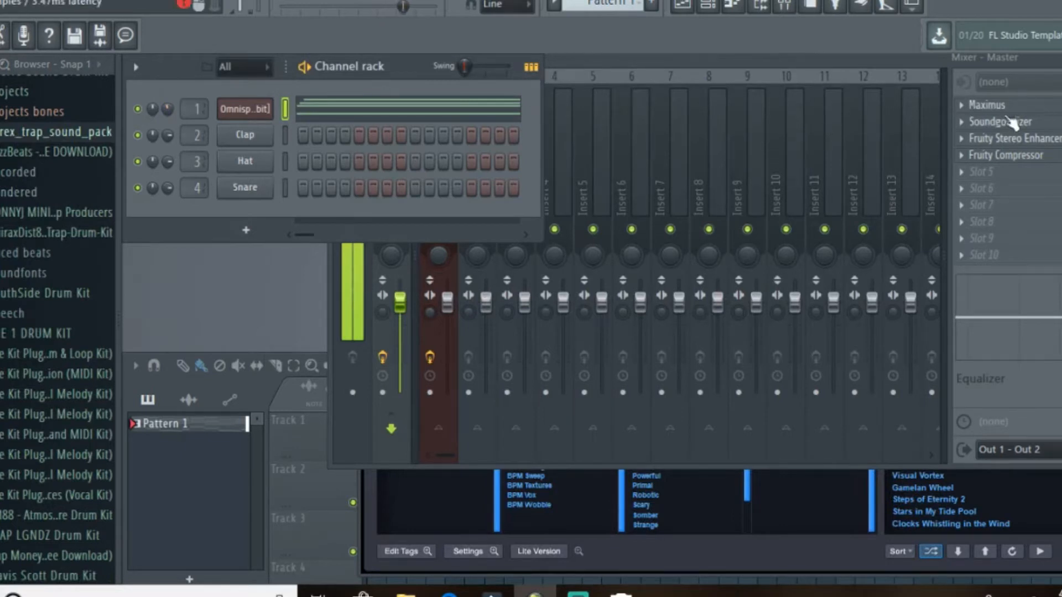
Step: In the Omnisphere track's Fruity Parametric EQ 2, raise the band 1 high-pass cutoff to about 200 Hz and close the equalizer
click(752, 74)
click(441, 178)
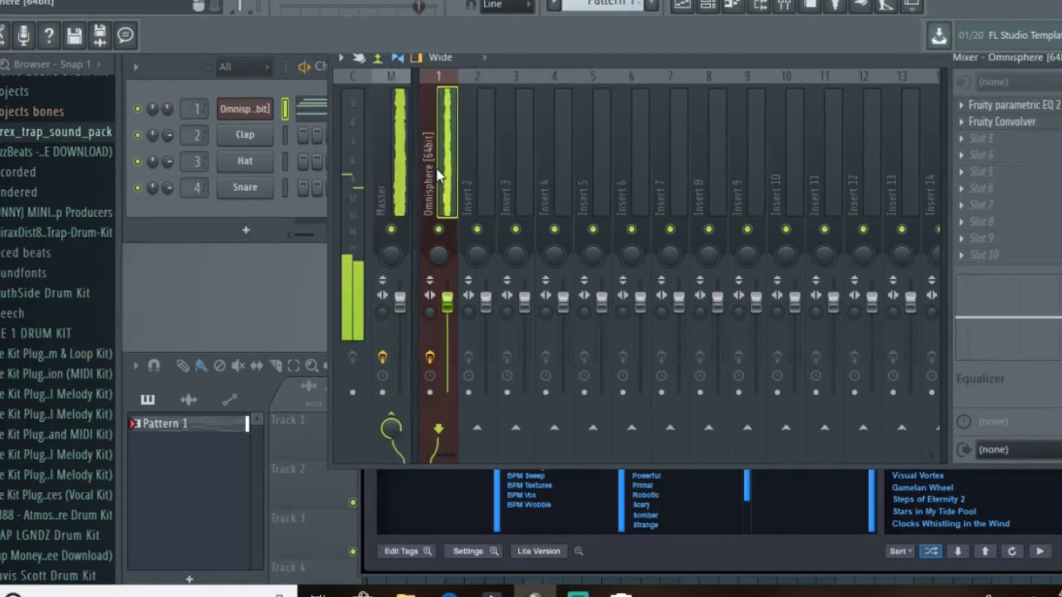
click(1023, 114)
drag(326, 379, 364, 378)
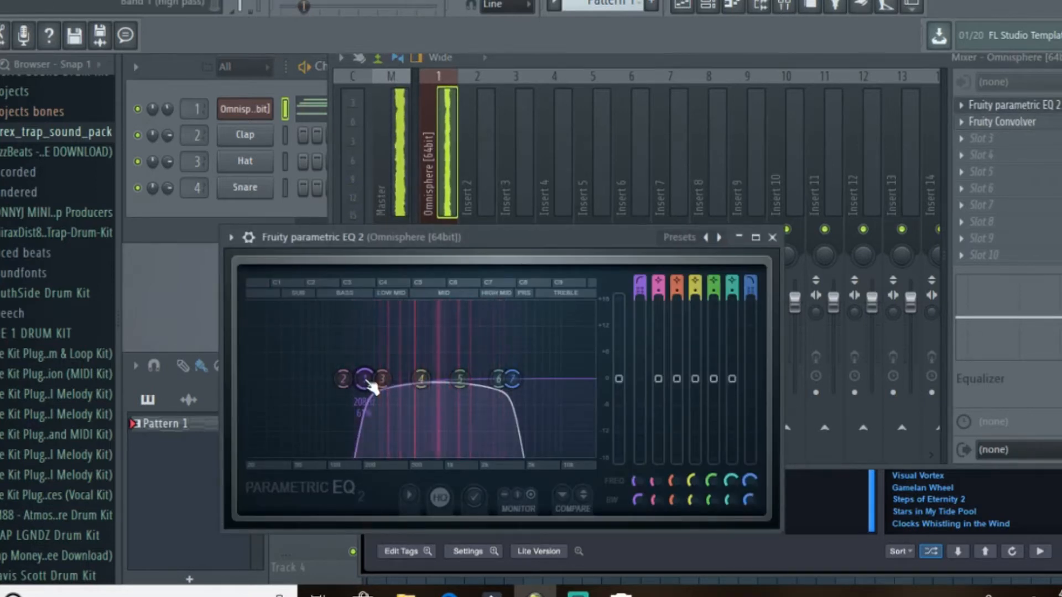
click(774, 237)
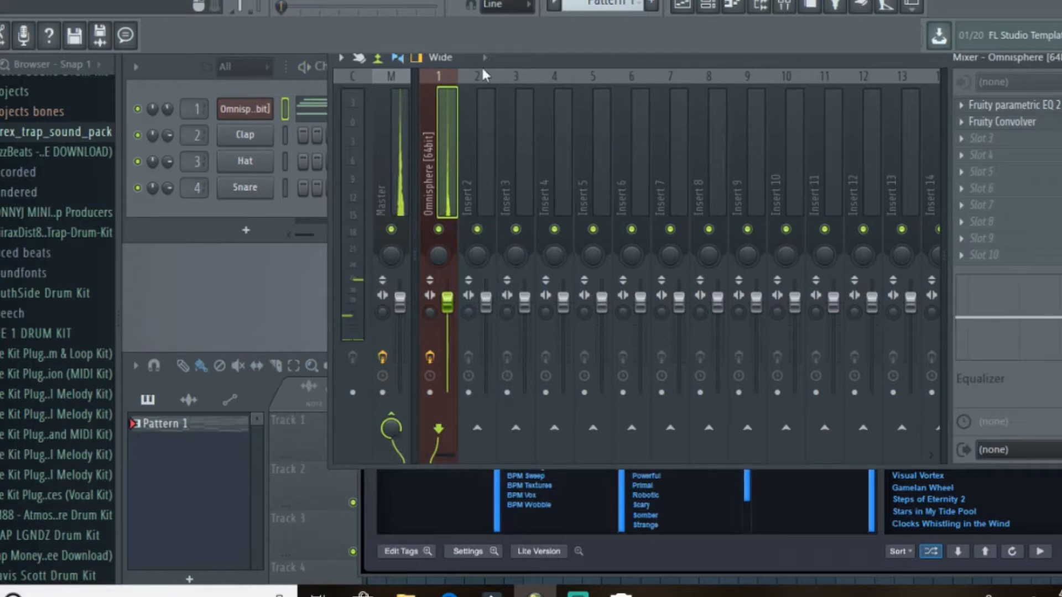
Step: Replace the Clap channel with the Harmless synthesizer
right_click(235, 159)
mouse_move(327, 271)
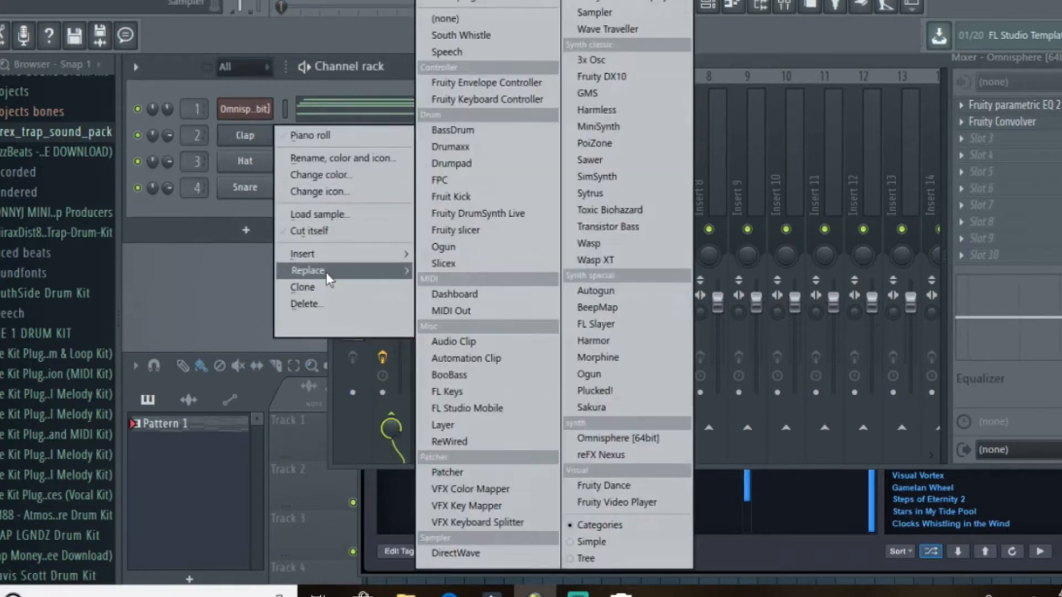
click(642, 110)
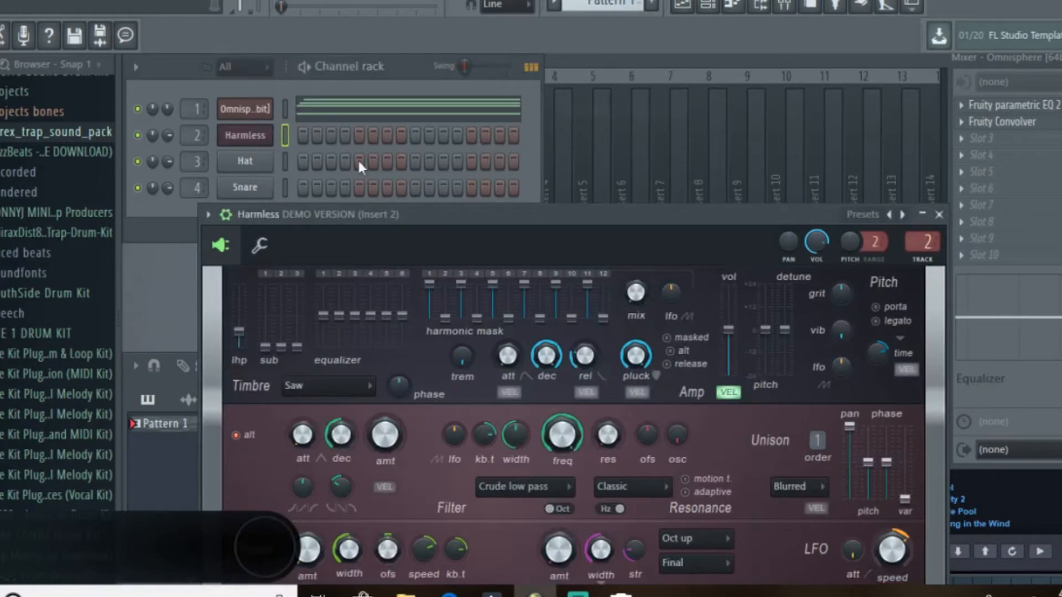
click(174, 130)
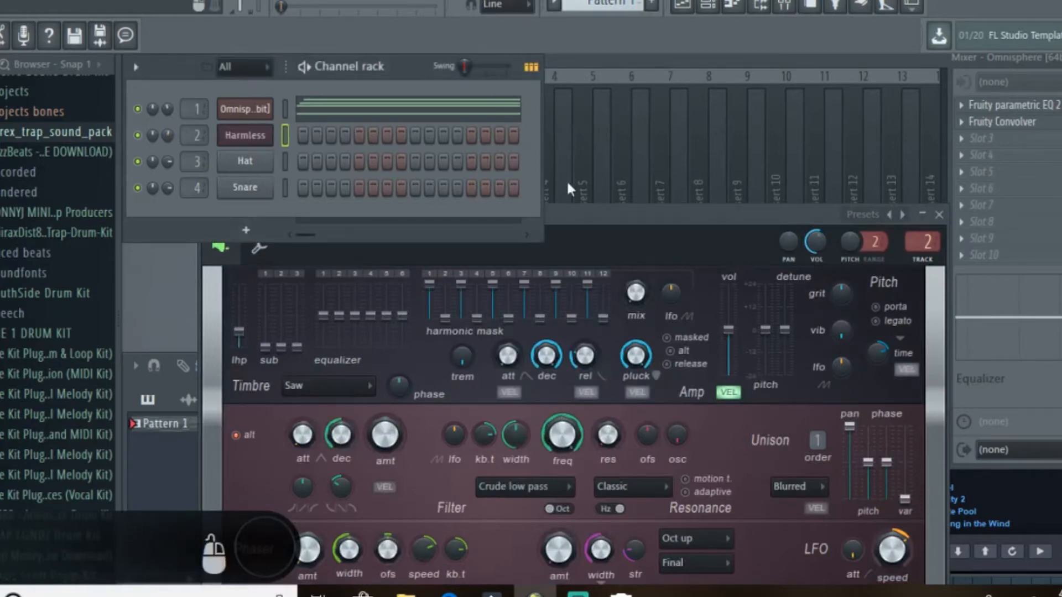
Step: In Harmless, set the unison order to 9, the compressor to Warming and the chorus to Deep
drag(587, 215, 657, 52)
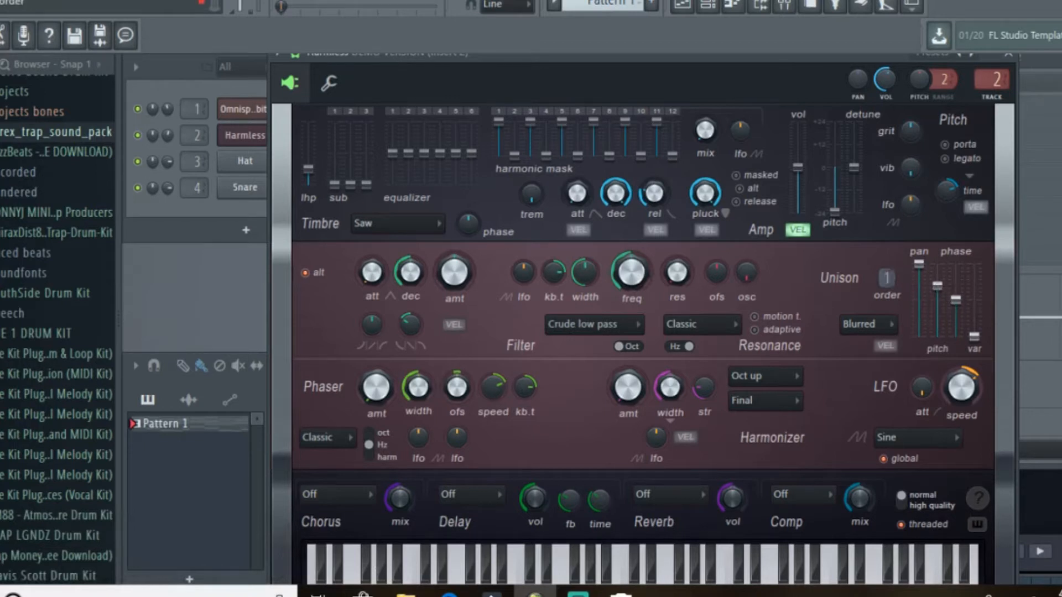
click(791, 495)
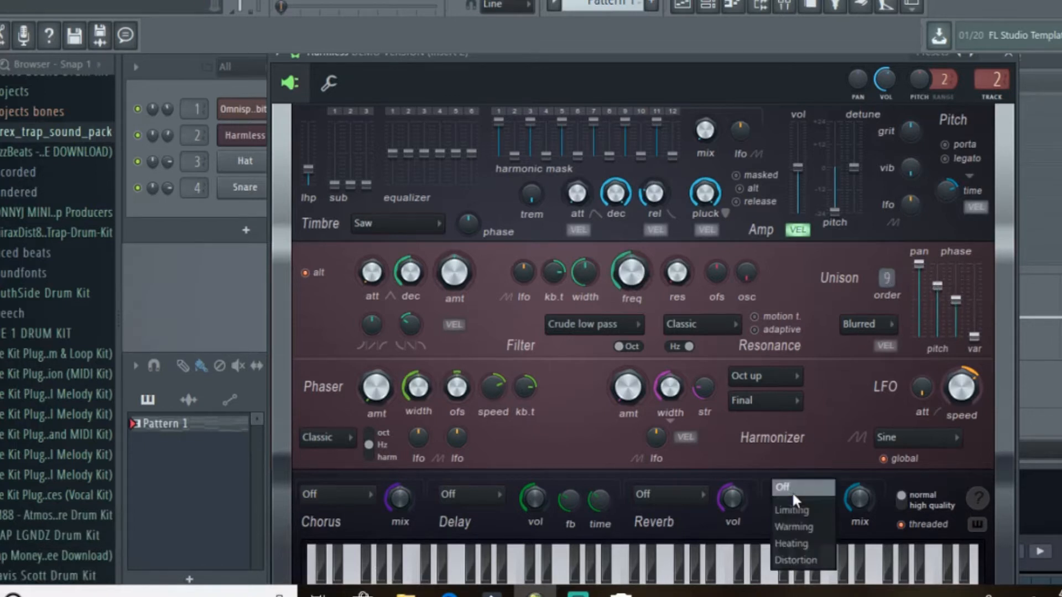
click(798, 527)
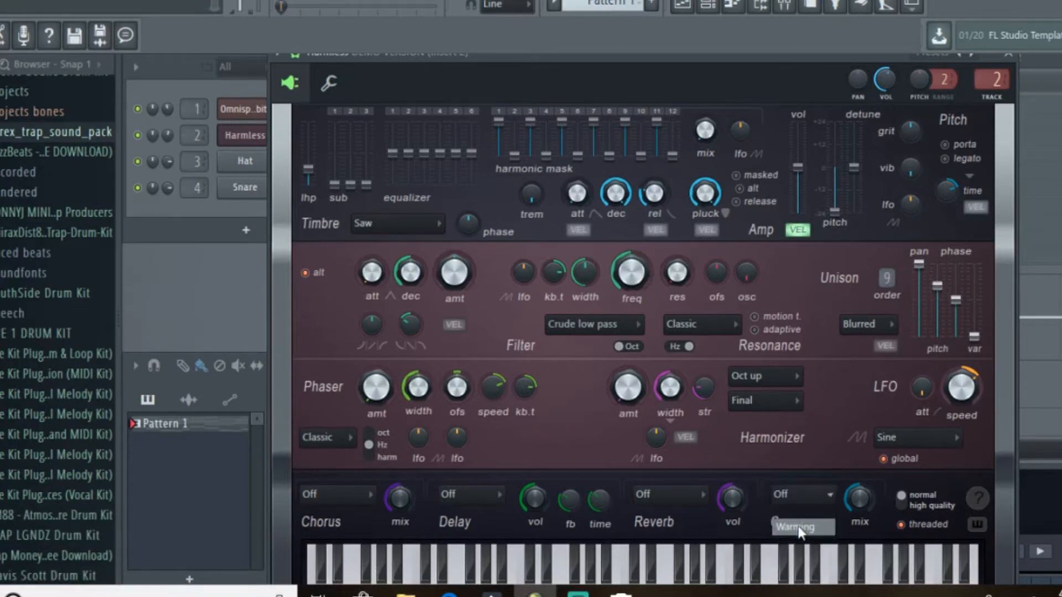
click(364, 503)
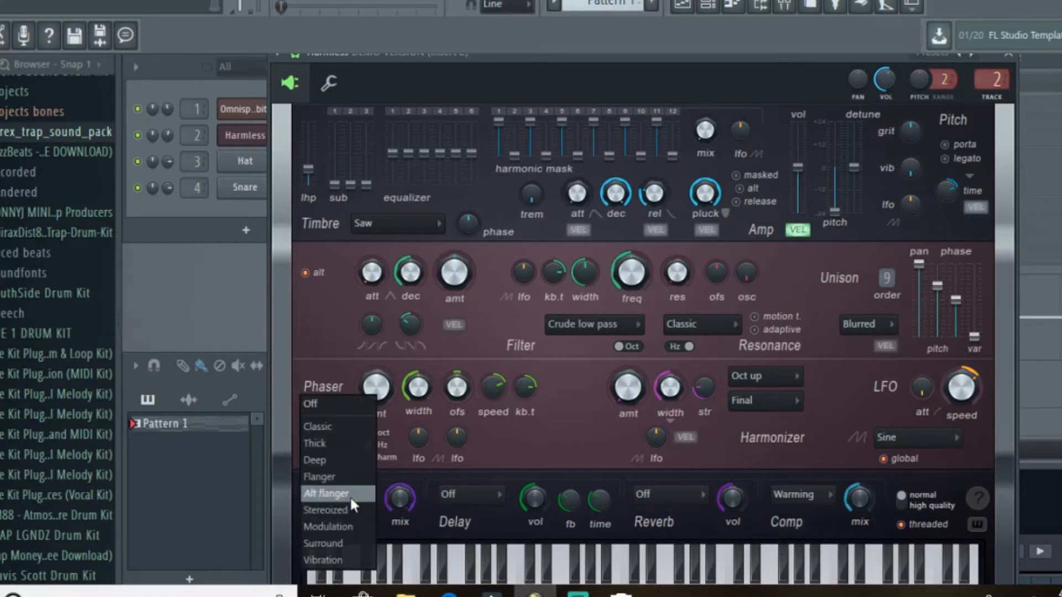
click(344, 456)
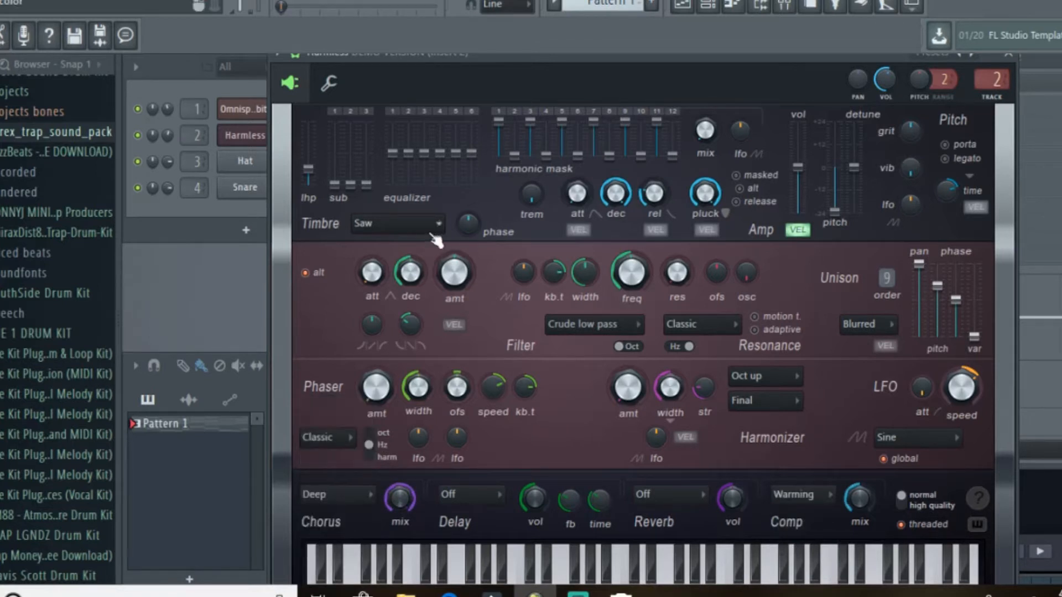
Step: Set the Harmless timbre to Dephased saw and close the synth window
click(434, 224)
click(419, 292)
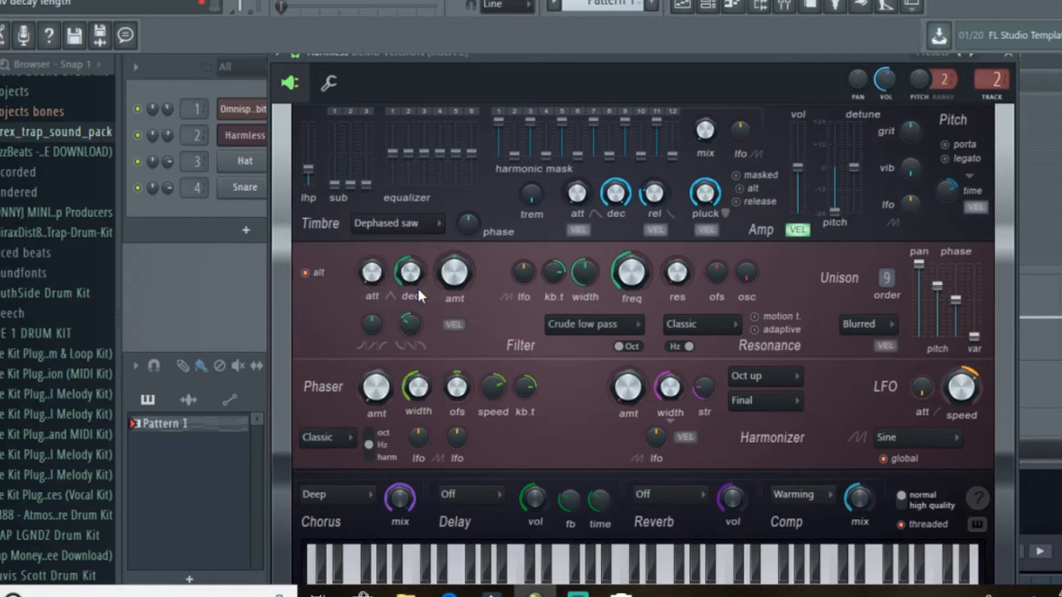
click(1008, 53)
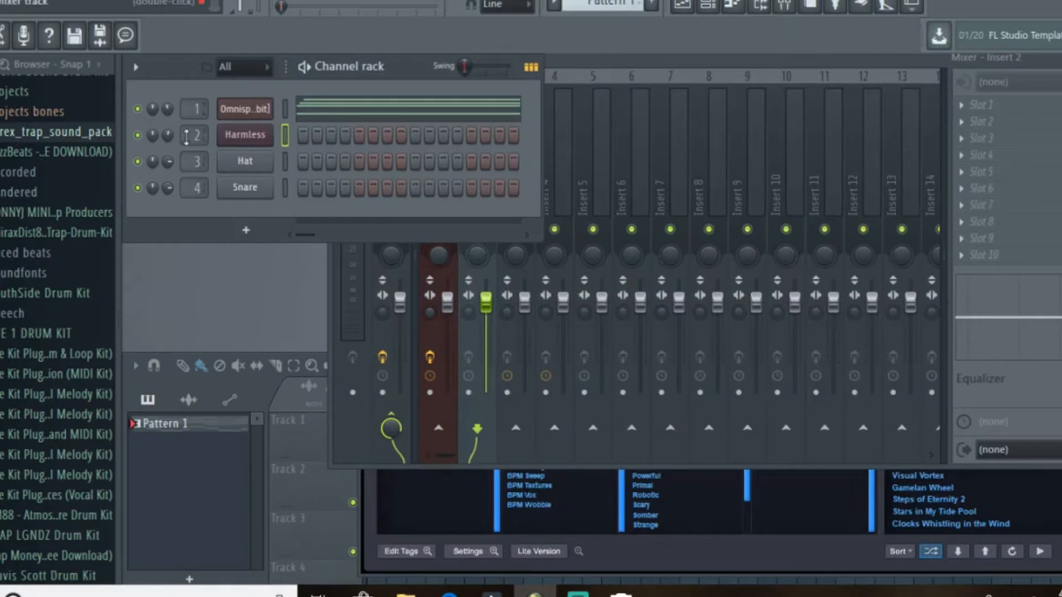
Step: Open the Harmless channel's piano roll and draw an E4 note at the start of bar 1
right_click(260, 141)
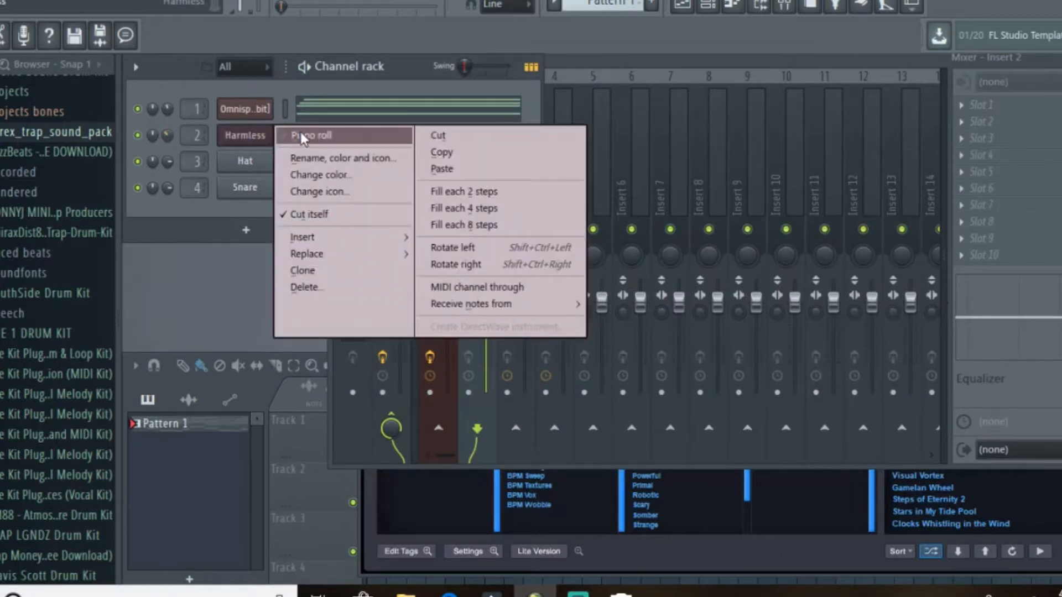
click(302, 133)
scroll(559, 271, down, 4)
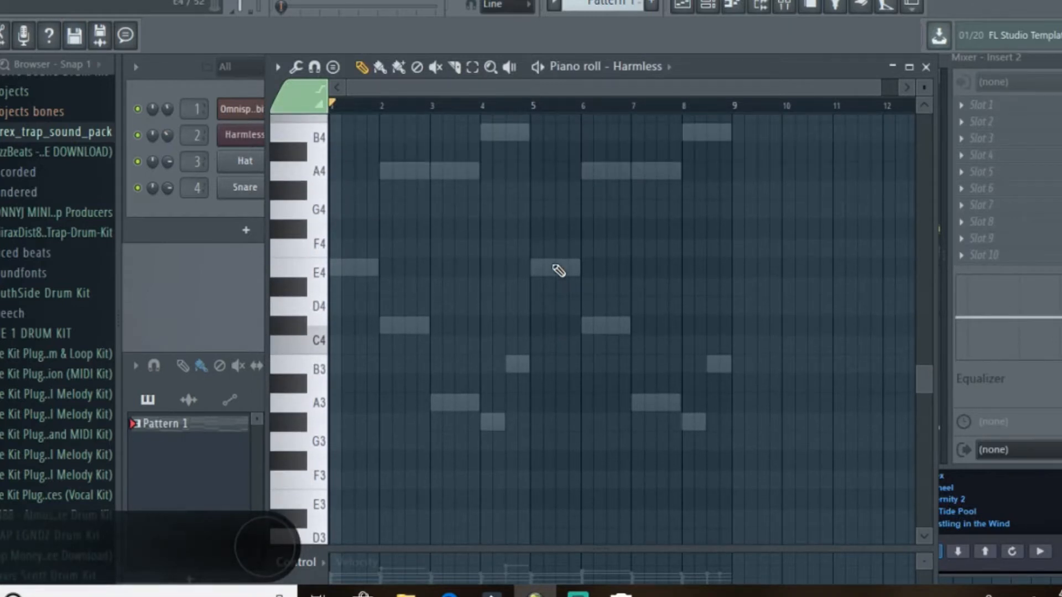
click(332, 270)
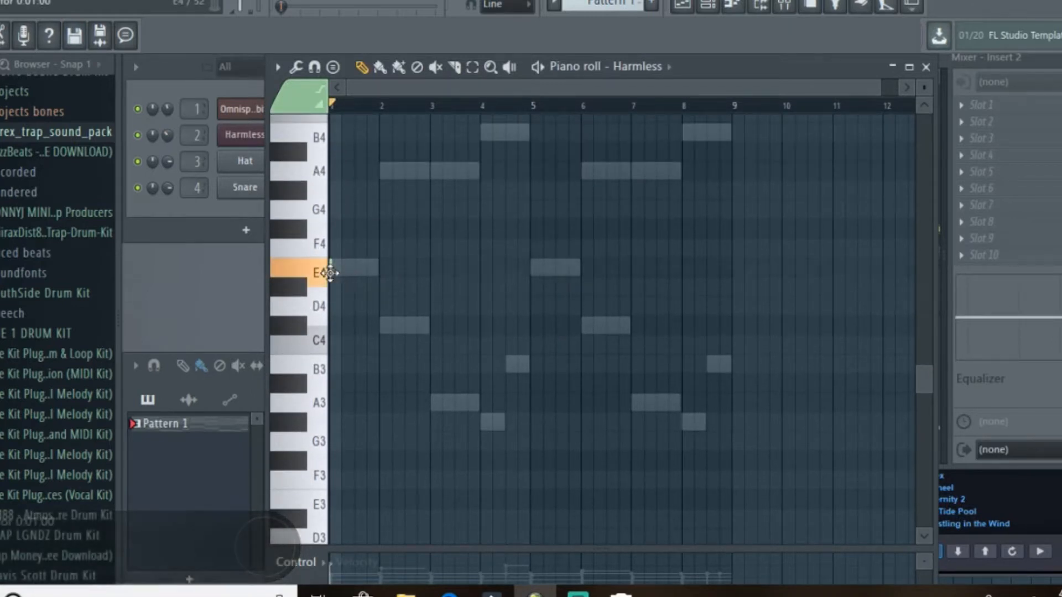
ctrl+scroll(334, 272, up, 2)
drag(349, 272, 390, 277)
ctrl+scroll(395, 285, up, 2)
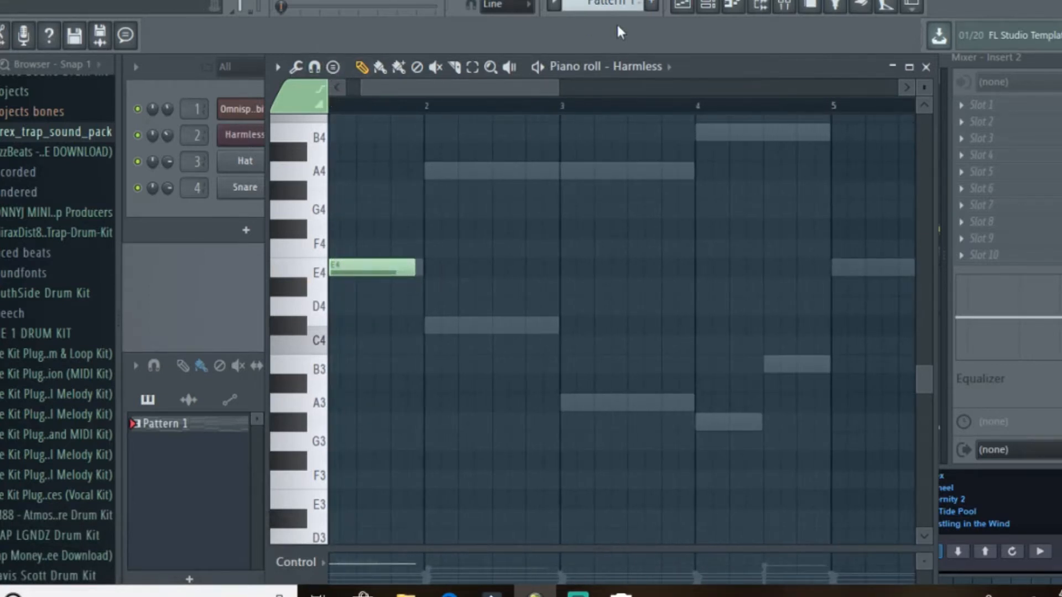
Step: Turn snapping off to extend the E4 note to the bar 2 line, and set snapping back to Line
click(520, 6)
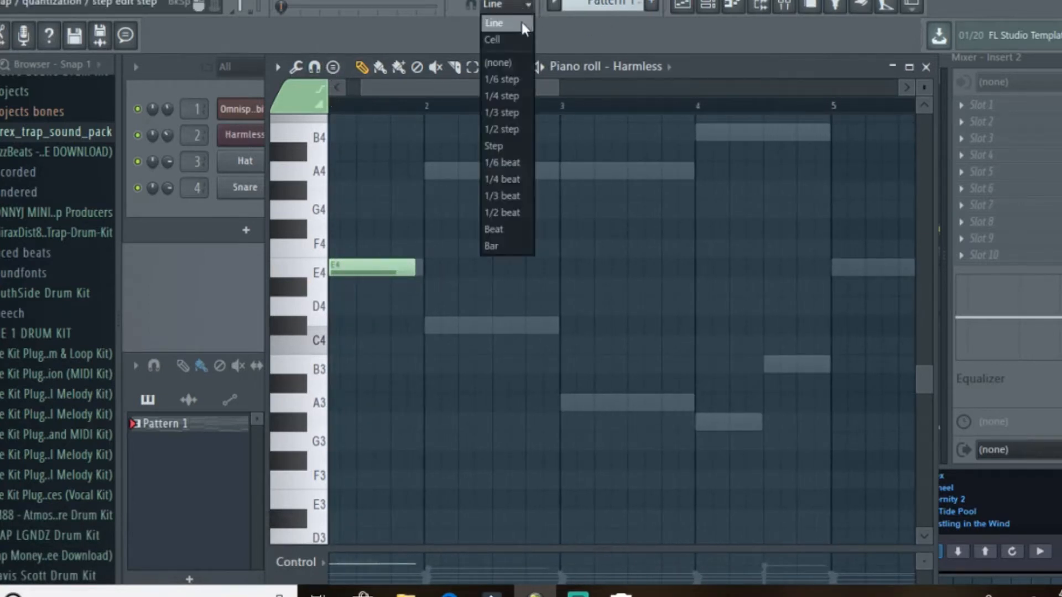
click(511, 64)
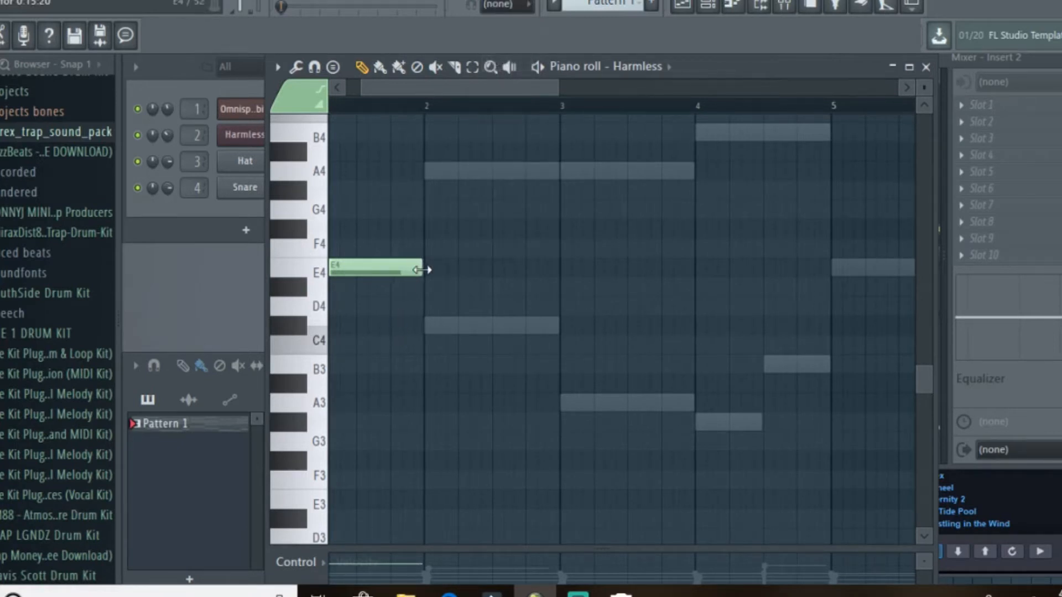
click(498, 5)
click(503, 25)
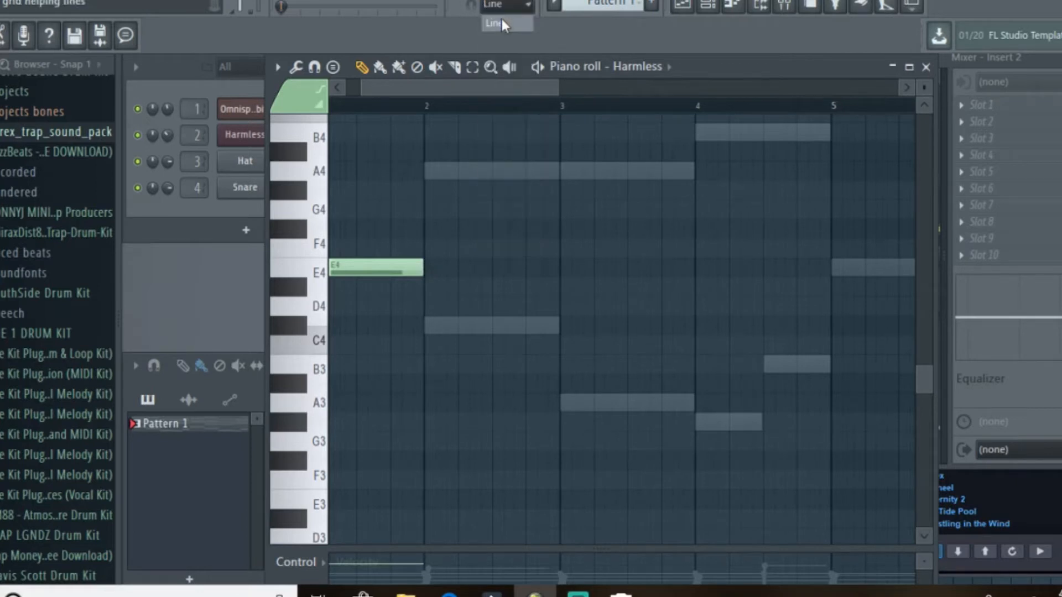
Step: During playback, draw C#4 in bar 2, A3 in bar 3, and half-bar G#3 and B3 notes in bar 4, following the ghost notes
key(space)
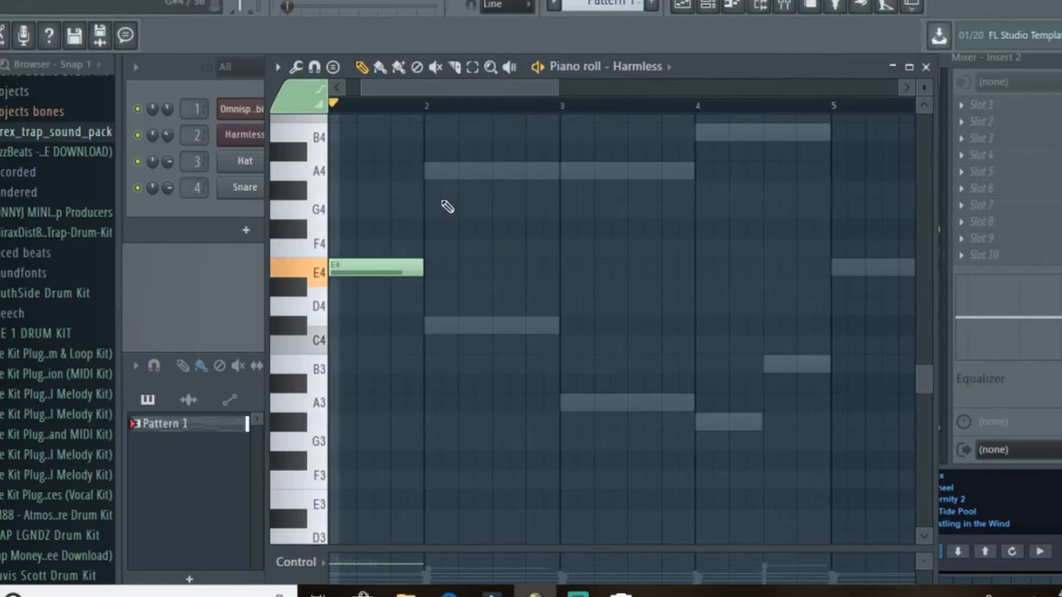
click(429, 325)
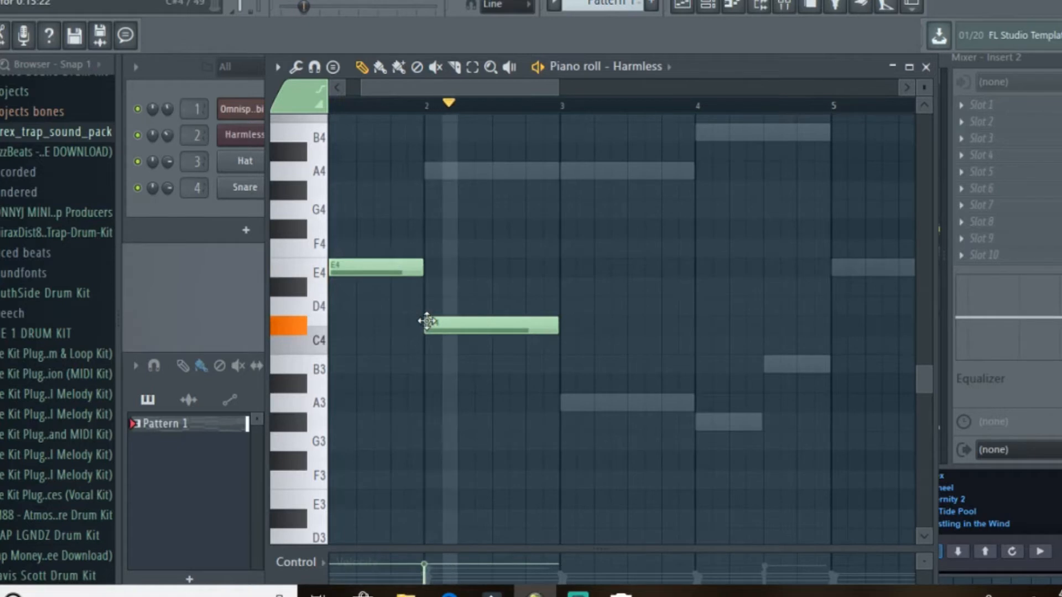
click(570, 404)
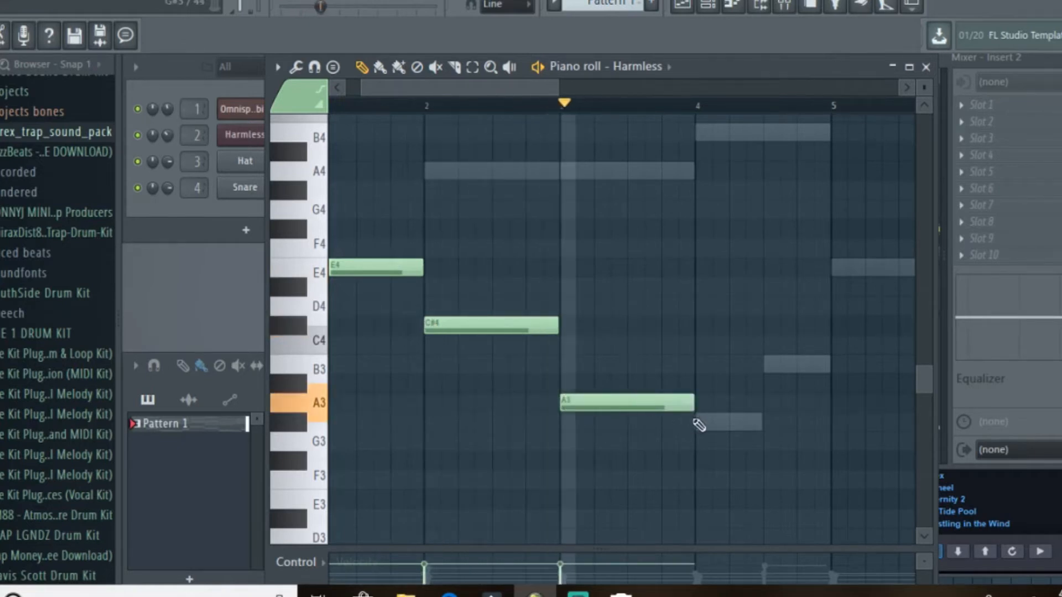
click(702, 422)
drag(823, 421, 763, 421)
click(766, 364)
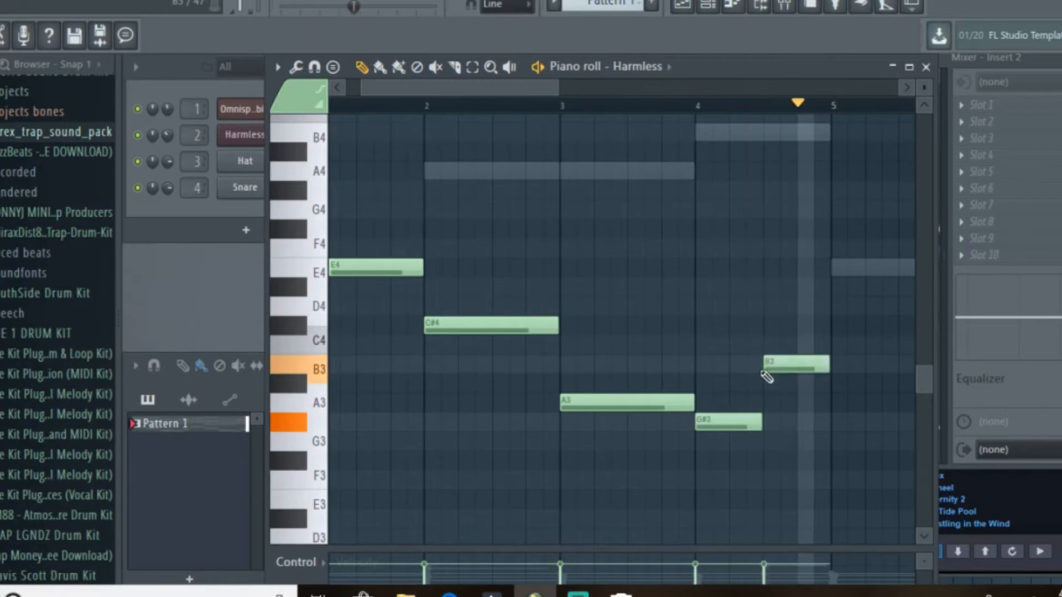
Step: Raise the bar 4 G#3 note by an octave to audition it, and lower it to C#4
click(730, 421)
key(ctrl+Up)
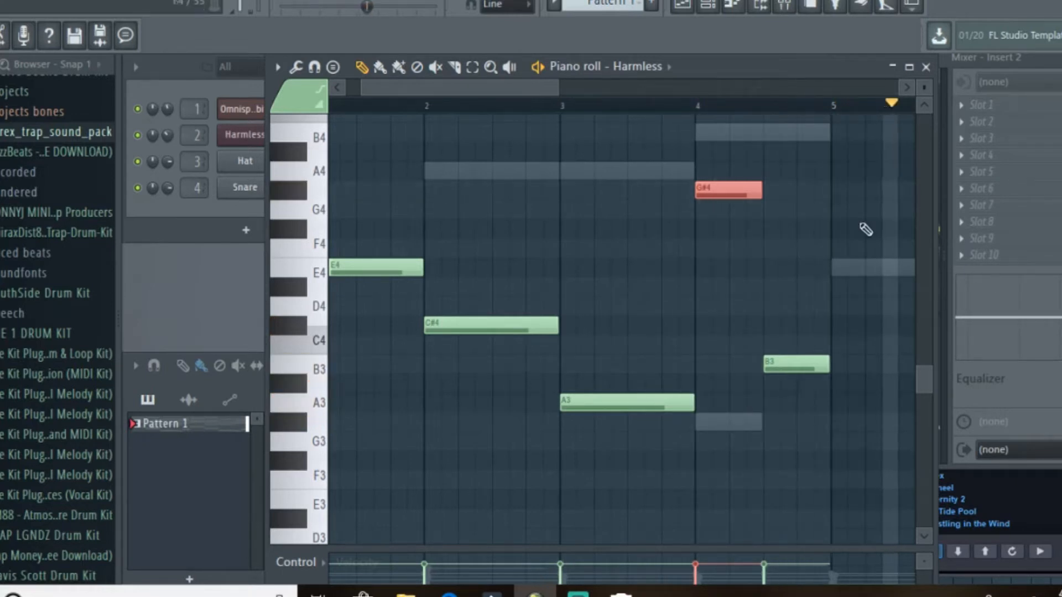
drag(730, 197, 731, 326)
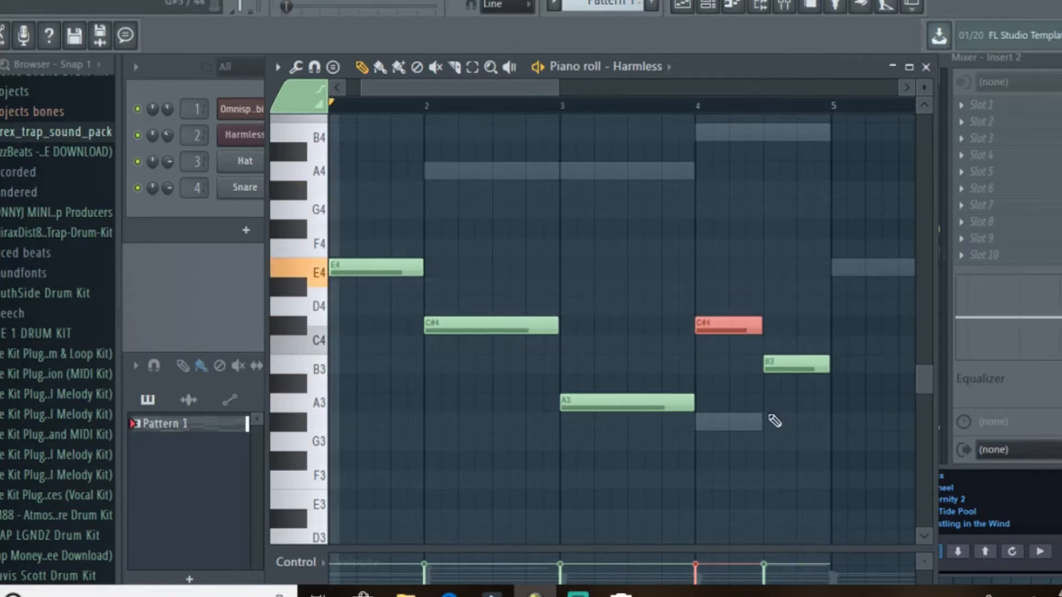
Step: Duplicate the four-bar phrase into bars 5 to 8 and raise the C#4 notes in bars 4 and 8 to E4
scroll(780, 426, down, 2)
scroll(782, 425, down, 3)
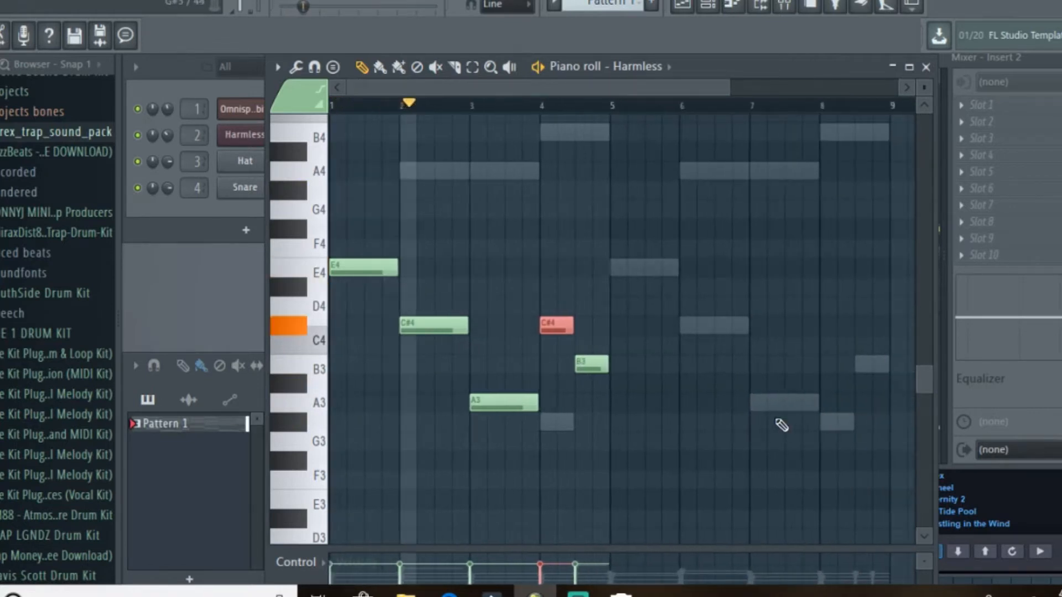
drag(642, 465, 547, 281)
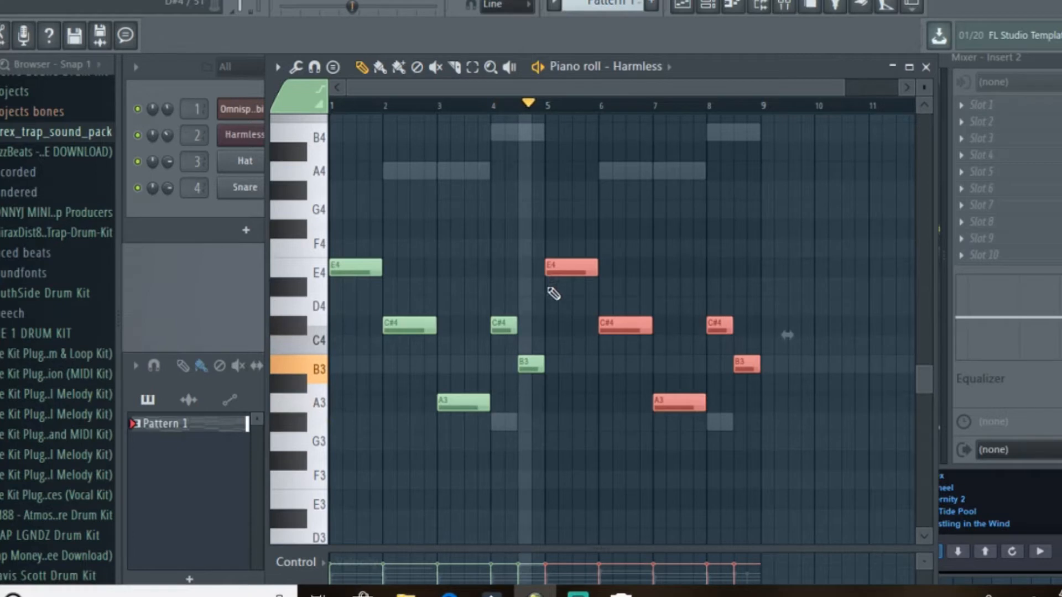
click(468, 351)
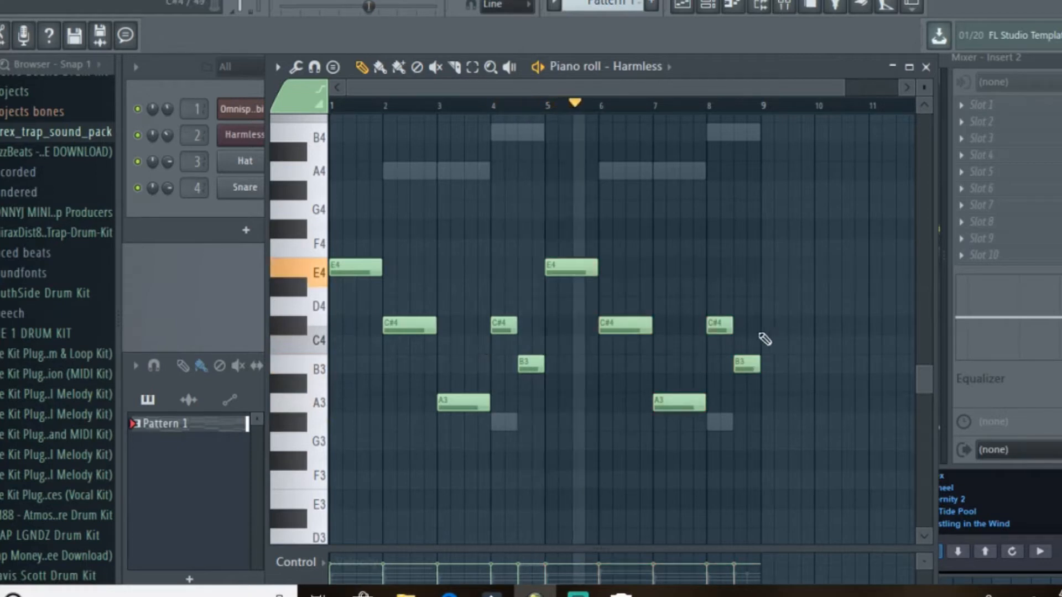
drag(712, 331, 709, 268)
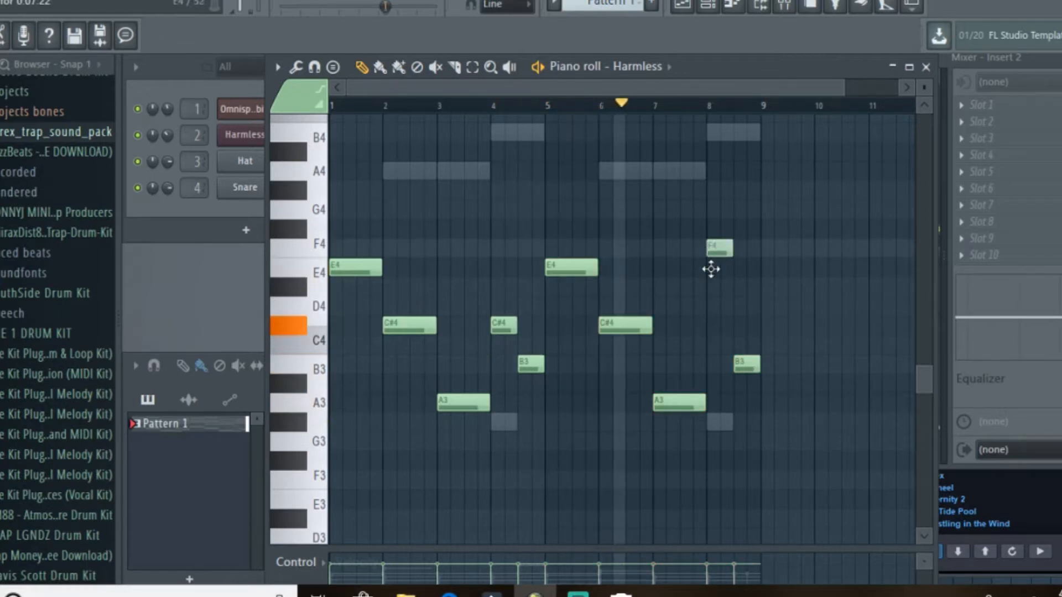
drag(510, 321, 504, 262)
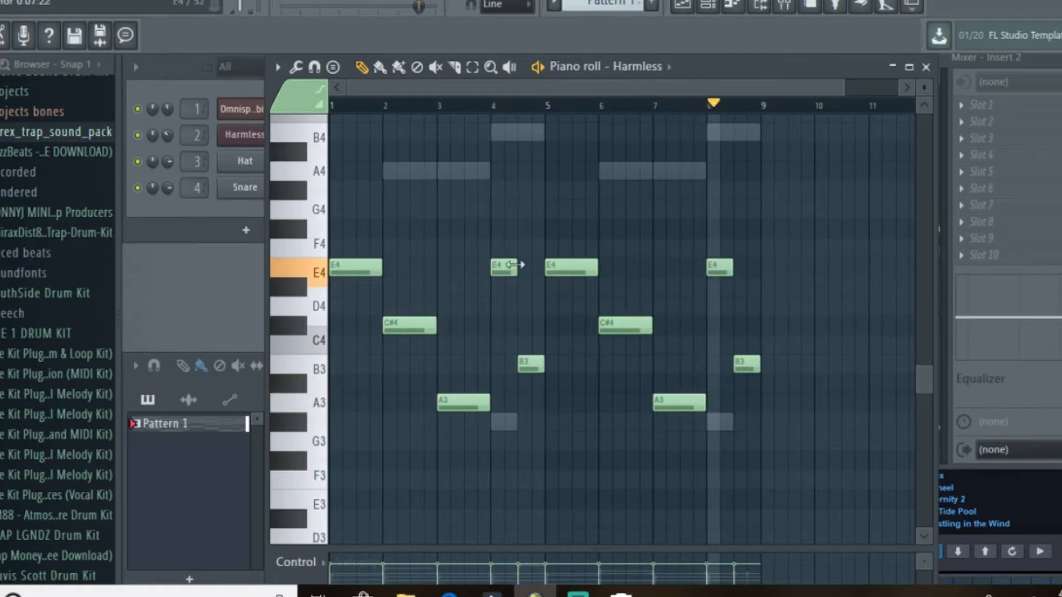
Step: Try a shortened A3 note followed by a half-bar A4 note in bar 7, and restore the full-bar A3
drag(706, 399, 679, 399)
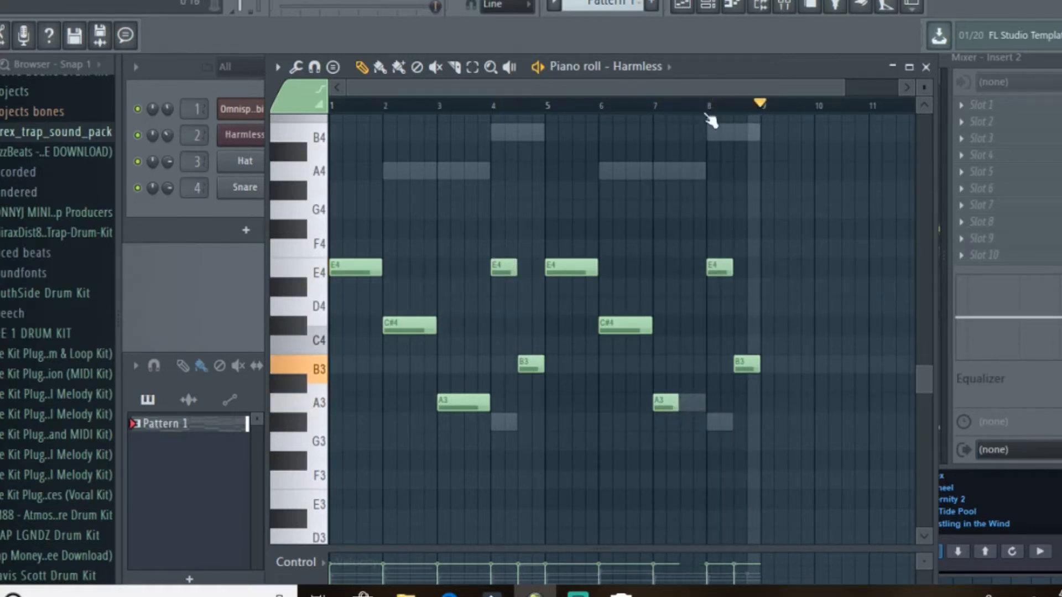
click(688, 172)
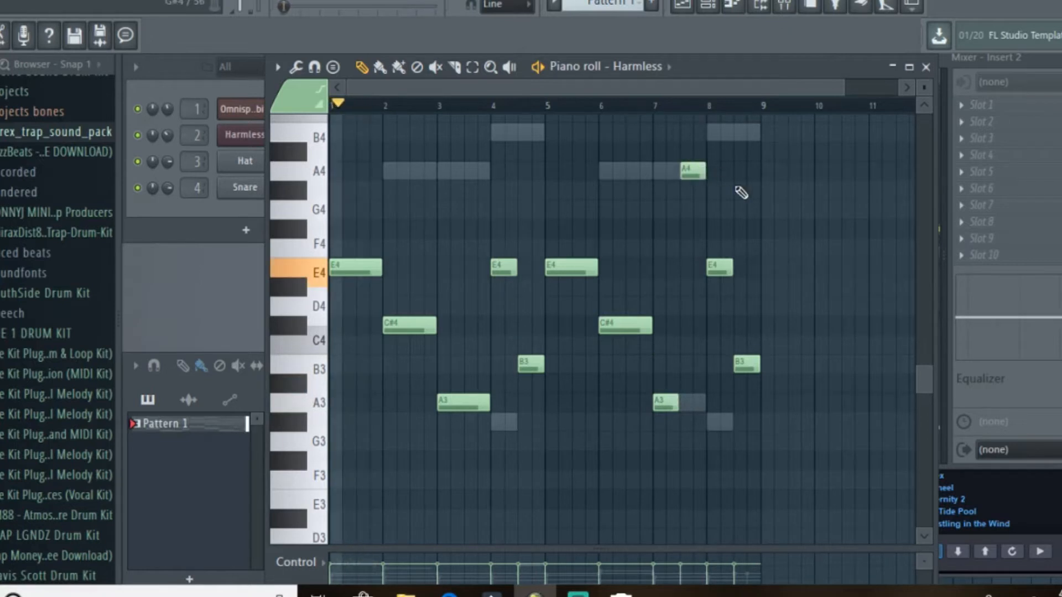
click(659, 106)
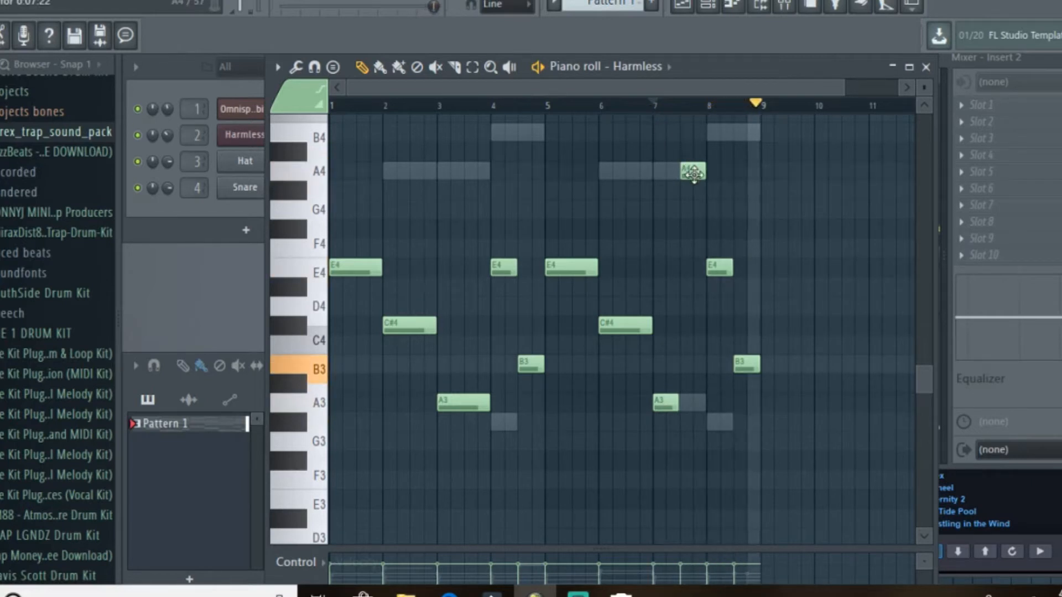
drag(693, 172, 699, 227)
right_click(692, 211)
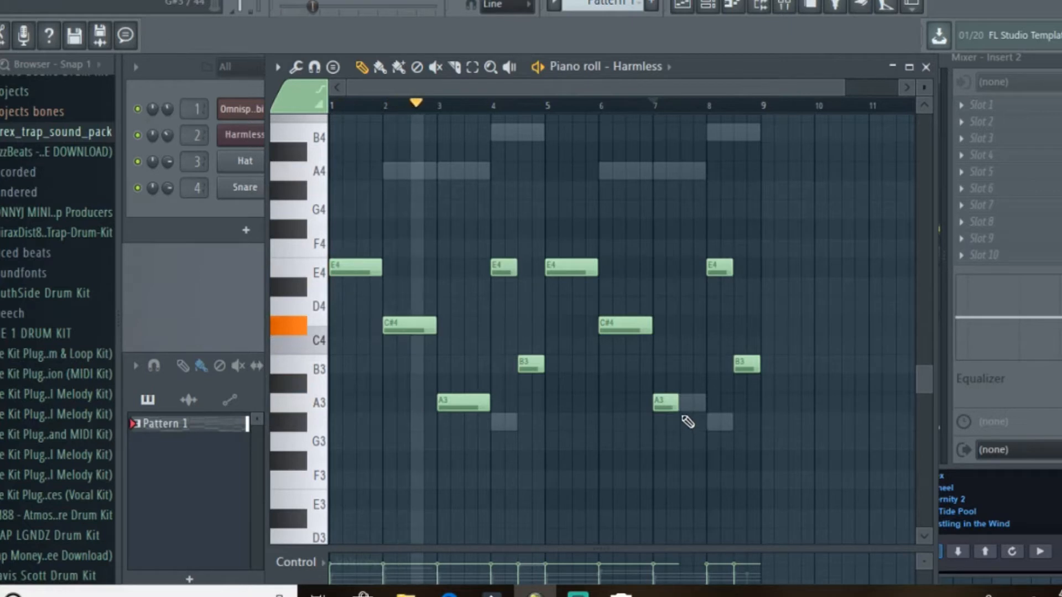
drag(679, 403, 706, 399)
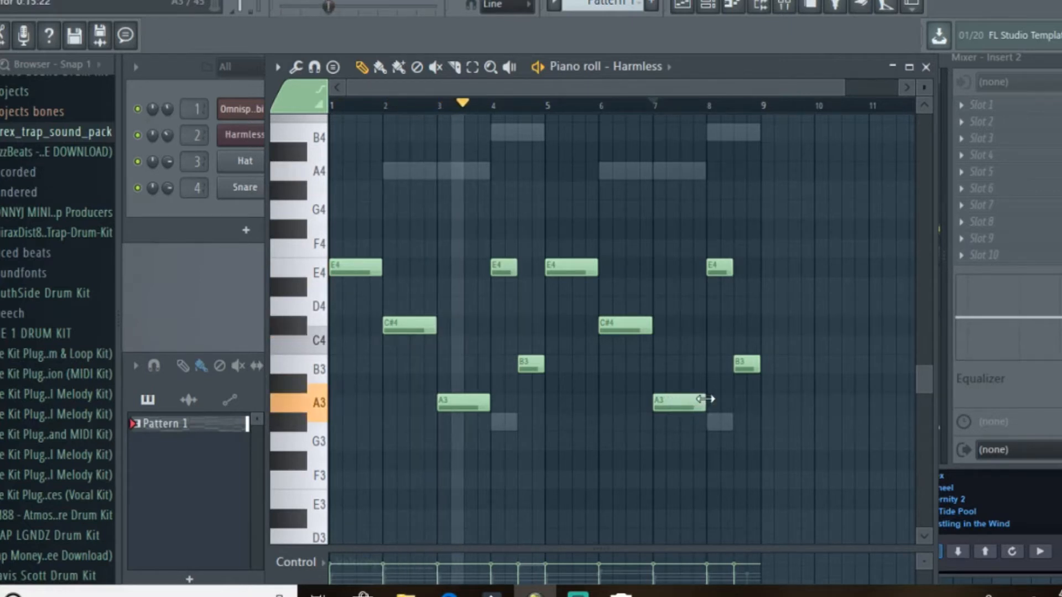
Step: Move the A3 notes in bars 3 and 7 to D#4, auditioning them at A4 and D4 on the way, and stop playback
drag(730, 448, 470, 390)
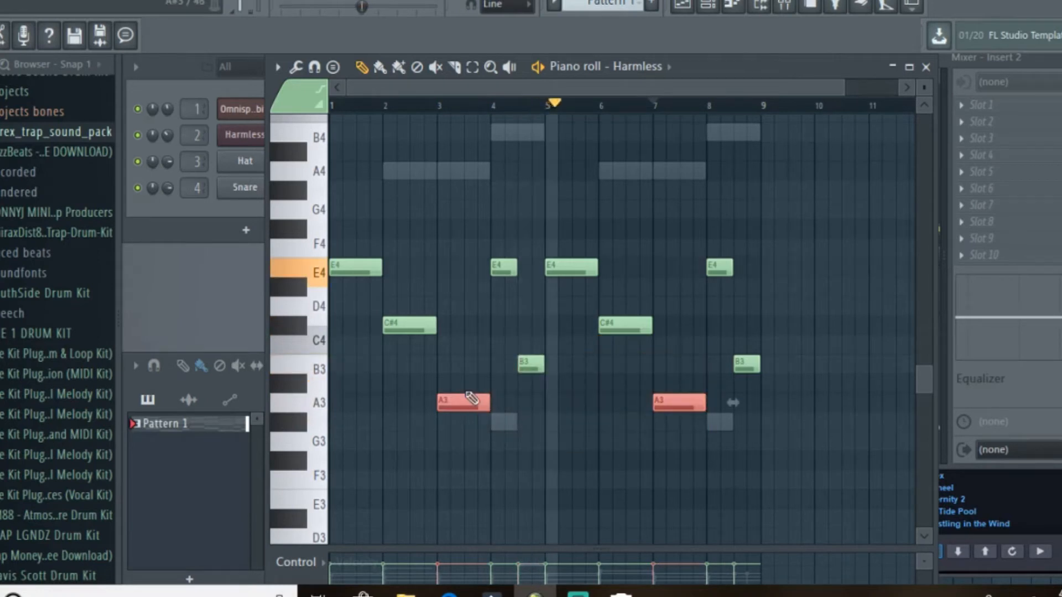
key(ctrl+Up)
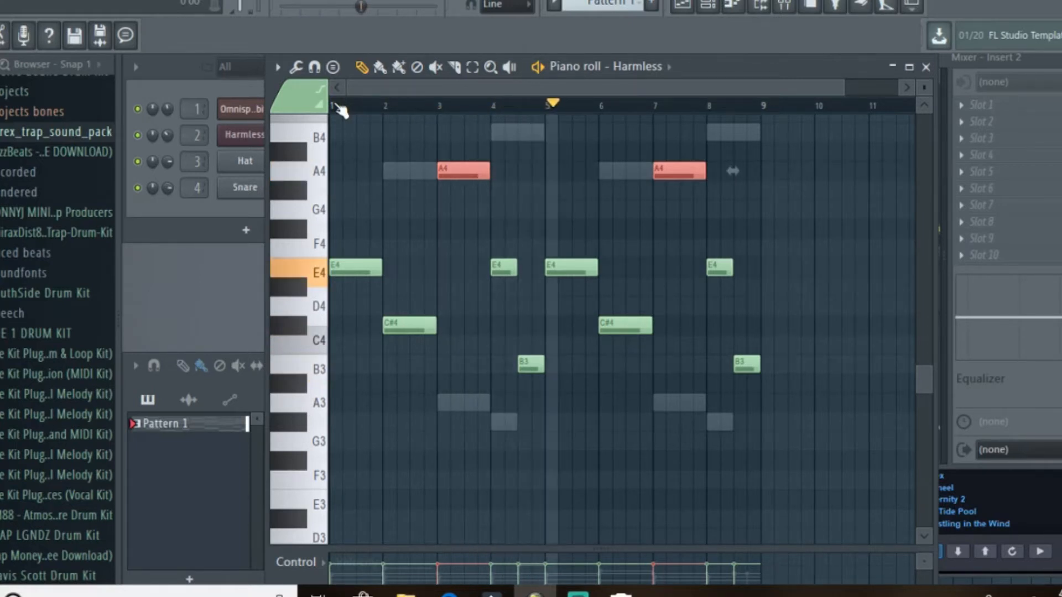
drag(733, 171, 733, 306)
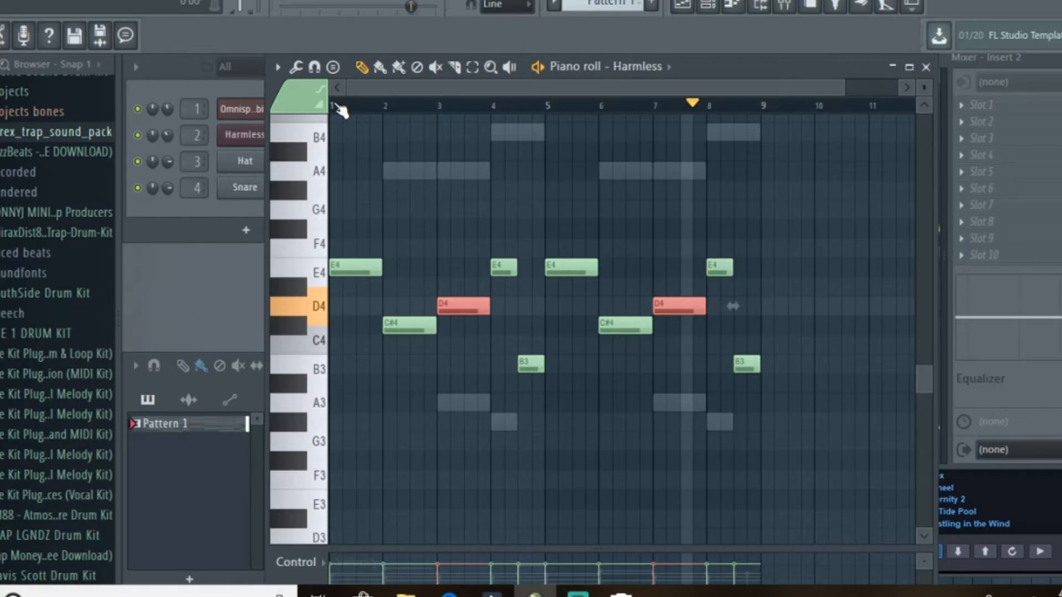
key(Up)
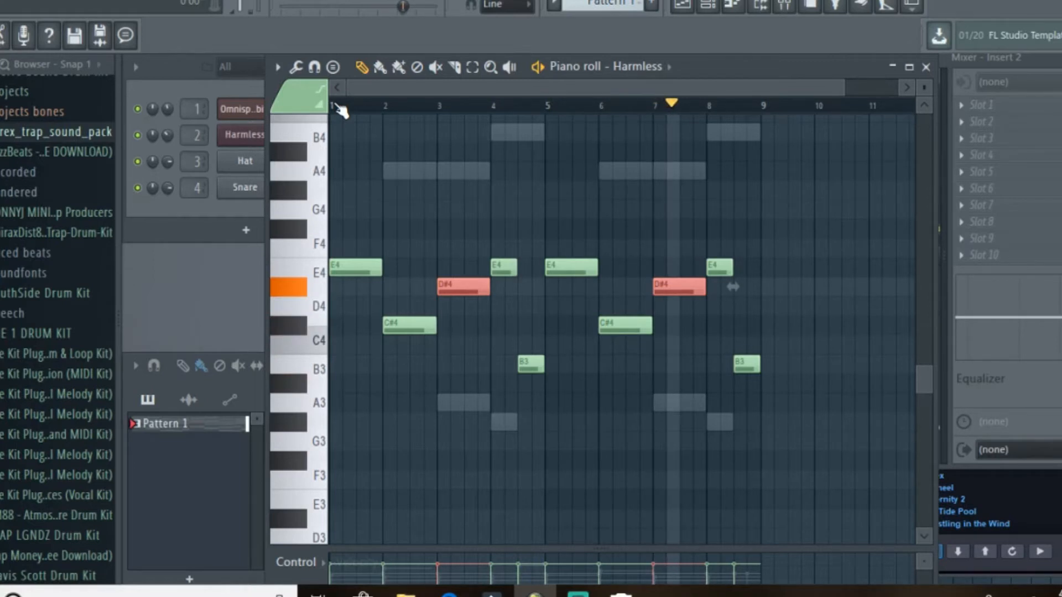
key(space)
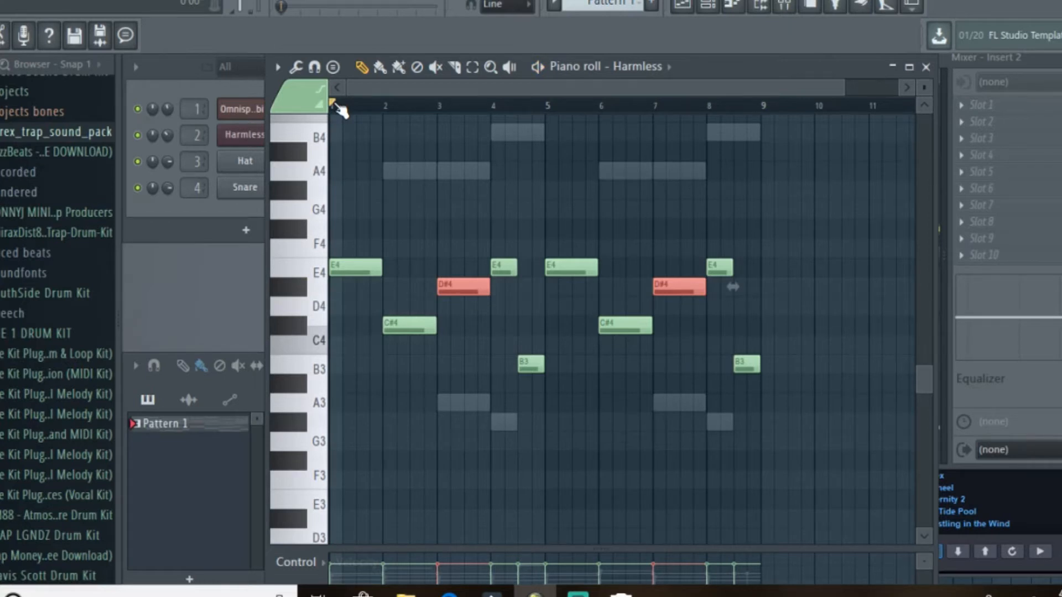
Step: Close the piano roll and copy the Harmless notes from Pattern 1 into the Harmless channel of a new Pattern 2
scroll(341, 110, up, 4)
scroll(341, 111, down, 3)
scroll(444, 188, up, 3)
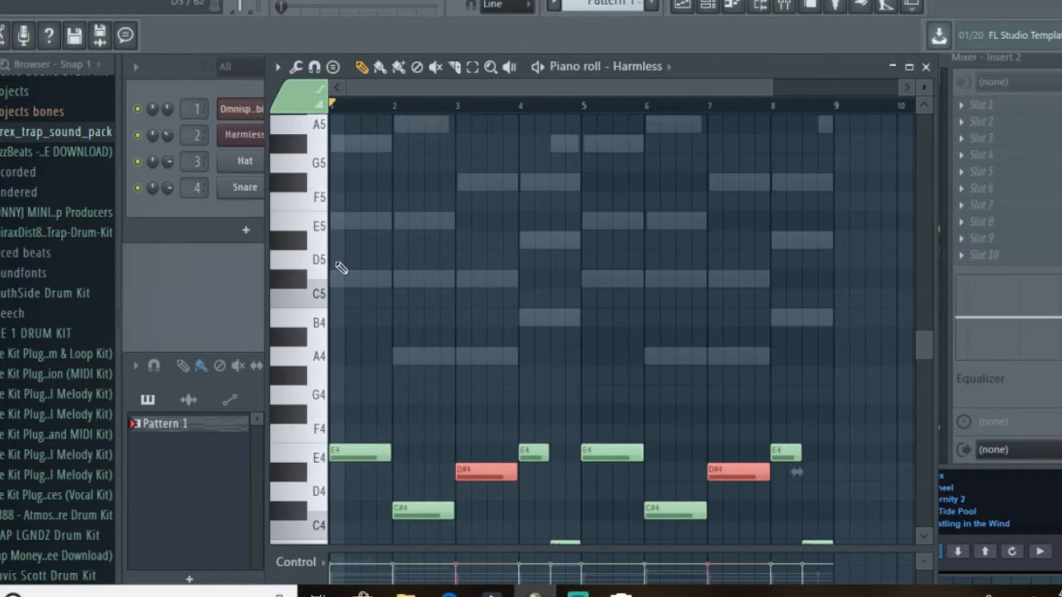
click(926, 67)
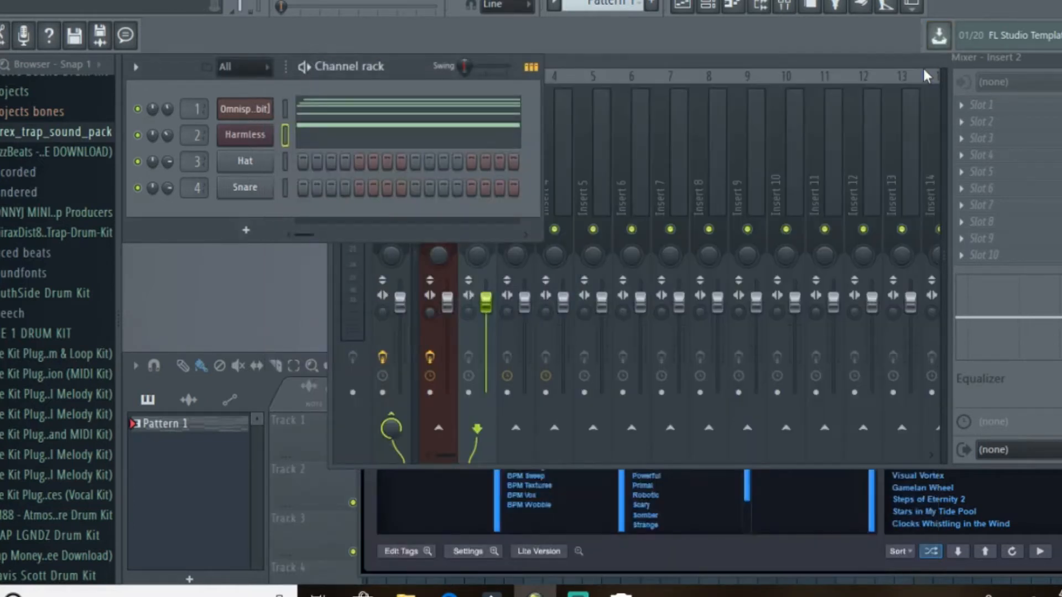
right_click(221, 143)
click(492, 151)
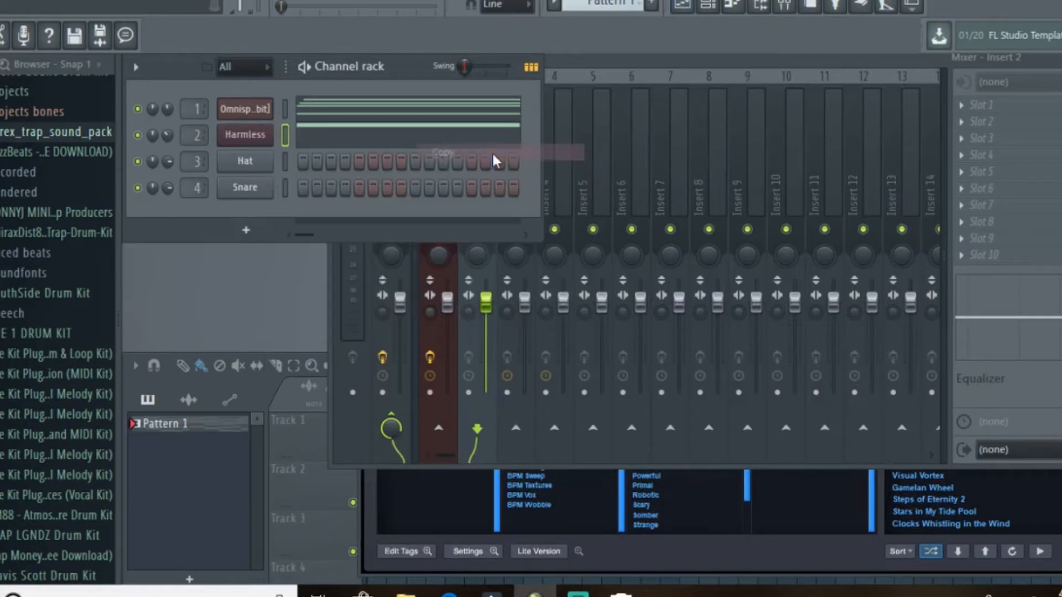
click(652, 5)
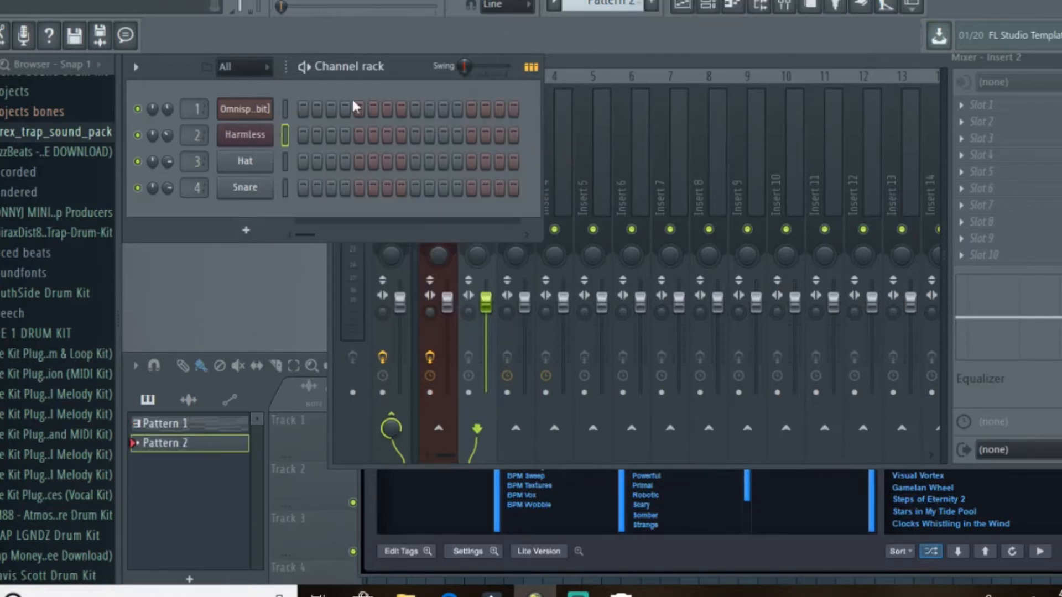
right_click(270, 142)
click(437, 169)
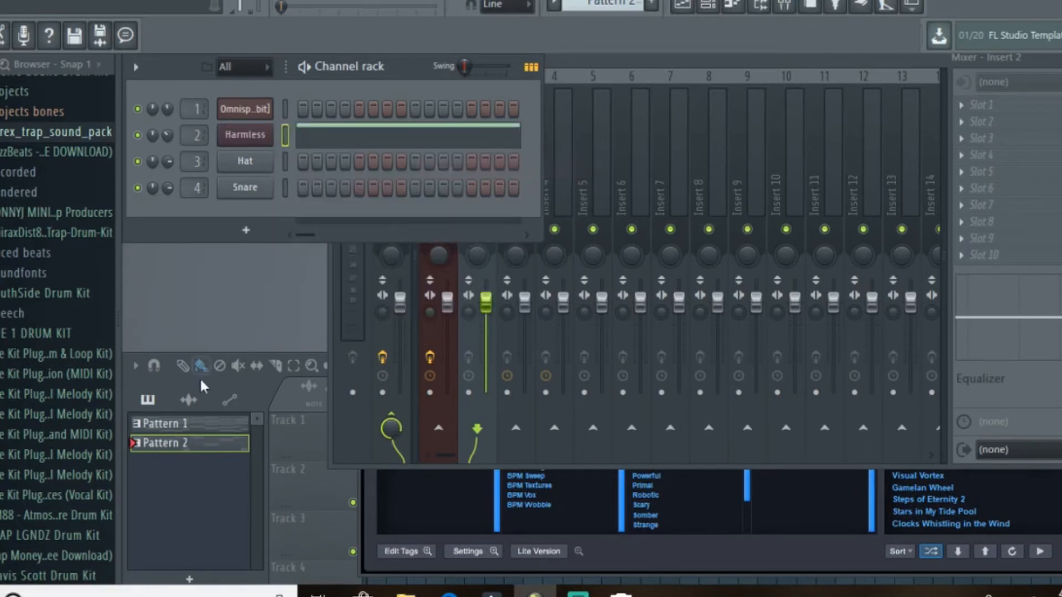
Step: Return to Pattern 1 and cut the Harmless notes out of it
click(199, 428)
click(199, 429)
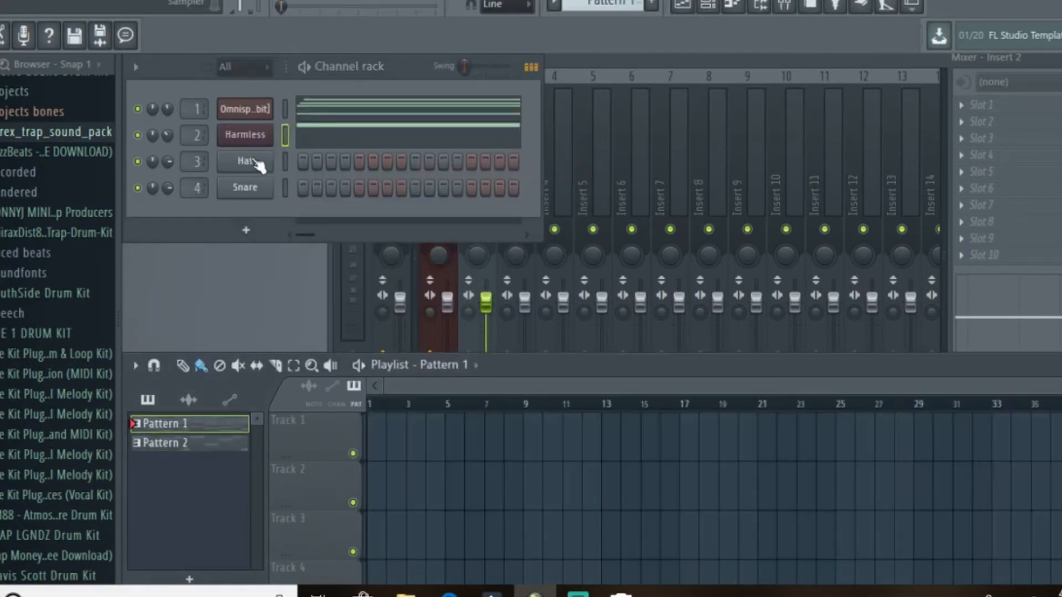
right_click(273, 134)
click(437, 135)
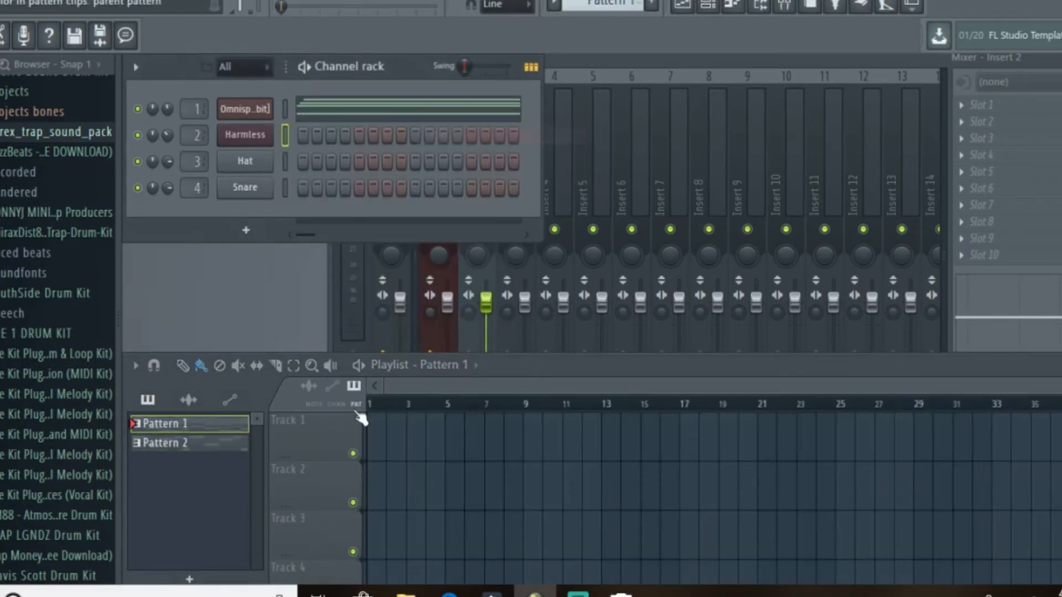
Step: Place Pattern 1 on Track 1 and Pattern 2 on Track 2 of the playlist at bar 1, and start playback
click(379, 446)
click(235, 450)
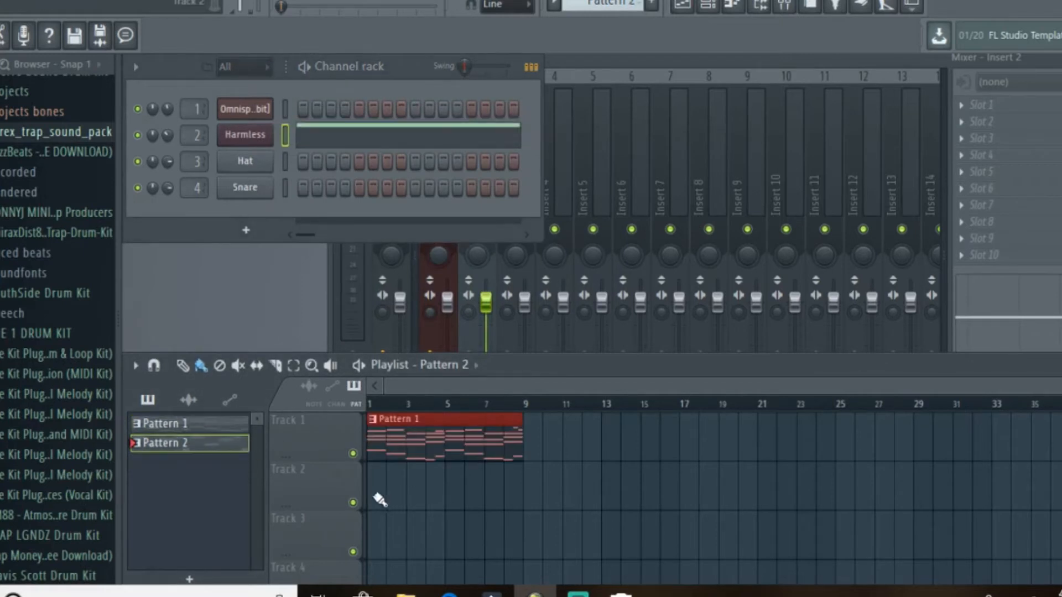
click(379, 499)
key(space)
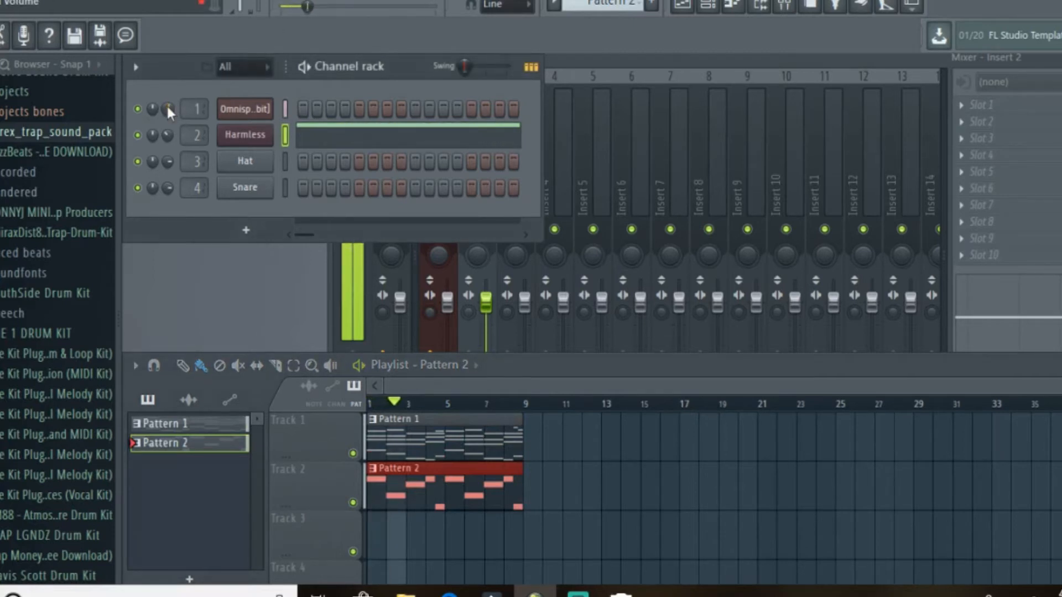
Step: Raise the Harmless channel's volume slightly and route the channel to mixer track 2
drag(168, 135, 169, 126)
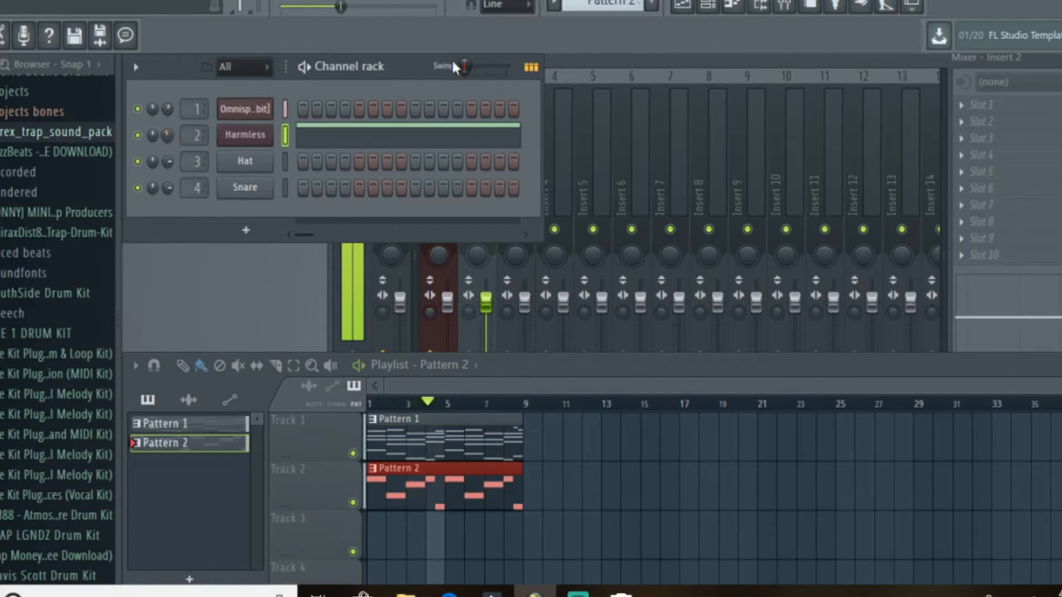
click(567, 69)
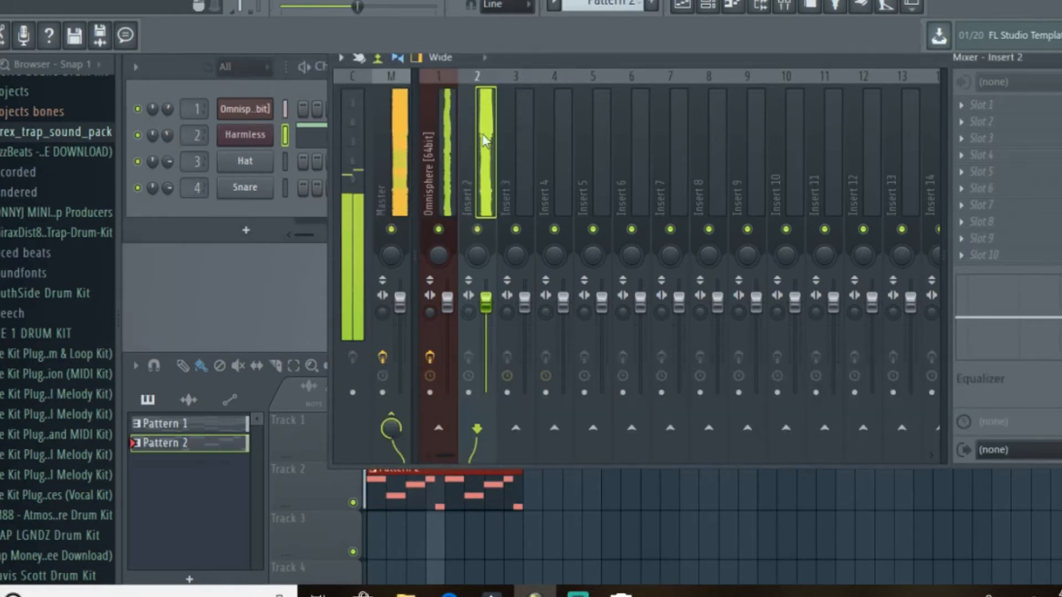
right_click(487, 77)
mouse_move(609, 213)
click(746, 212)
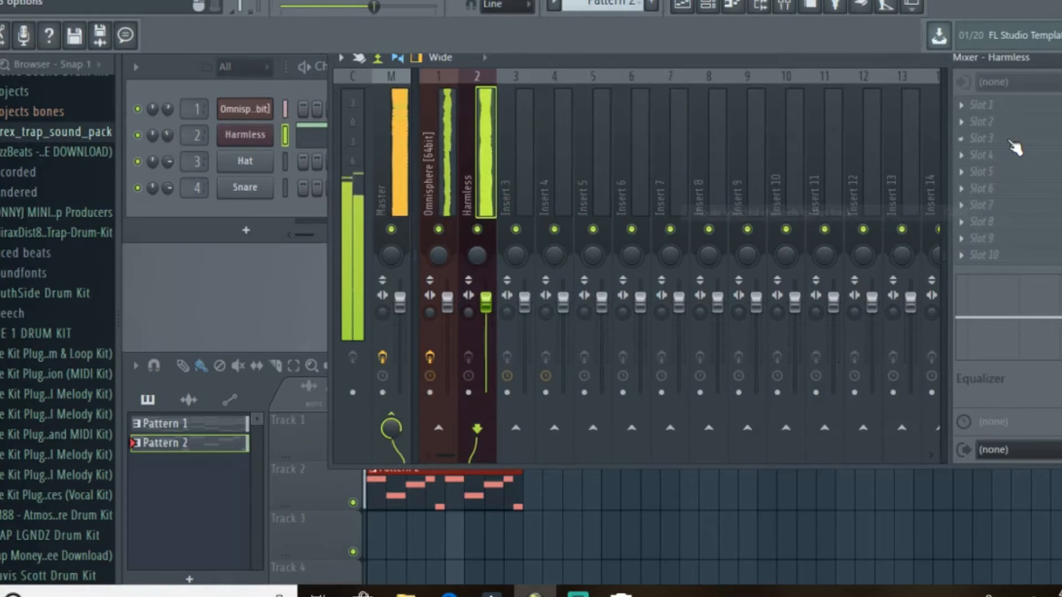
Step: Load Fruity Parametric EQ 2 in slot 1 of the Harmless mixer track and set band 1 as a high pass in the lowest sub range
click(972, 108)
click(691, 543)
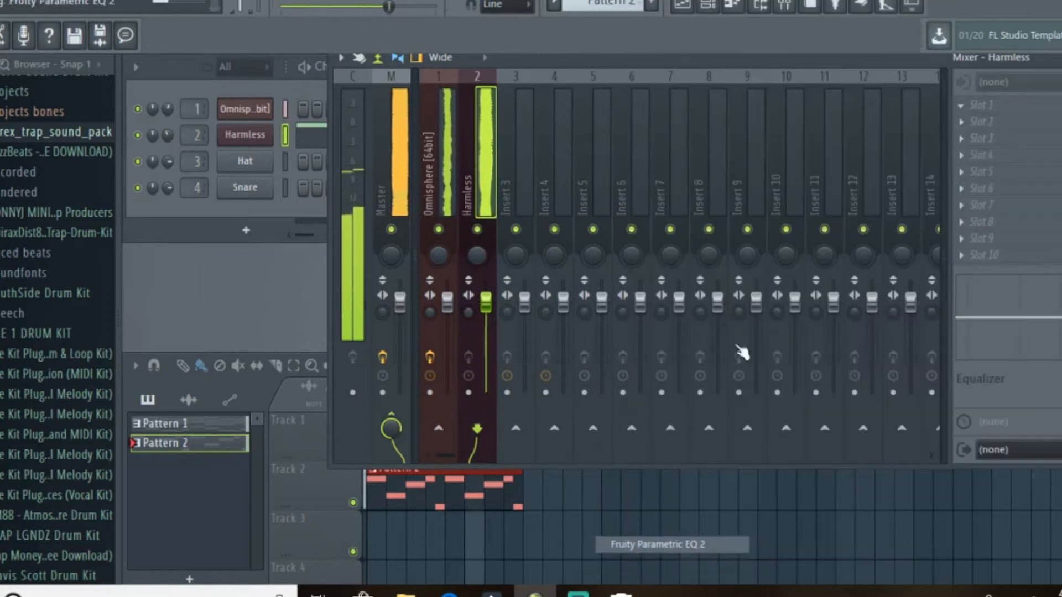
drag(686, 326, 686, 339)
drag(351, 428, 311, 429)
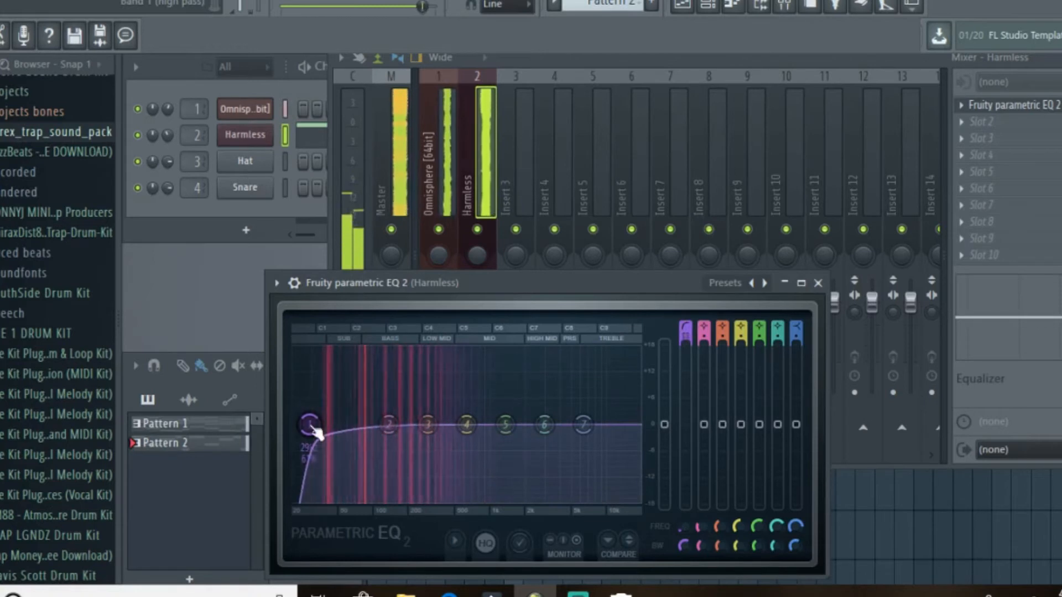
Step: Set EQ band 7 on the Harmless track as a low pass, lower it to about 1 kHz, and close the equalizer
drag(796, 328, 796, 339)
drag(583, 425, 495, 425)
click(818, 282)
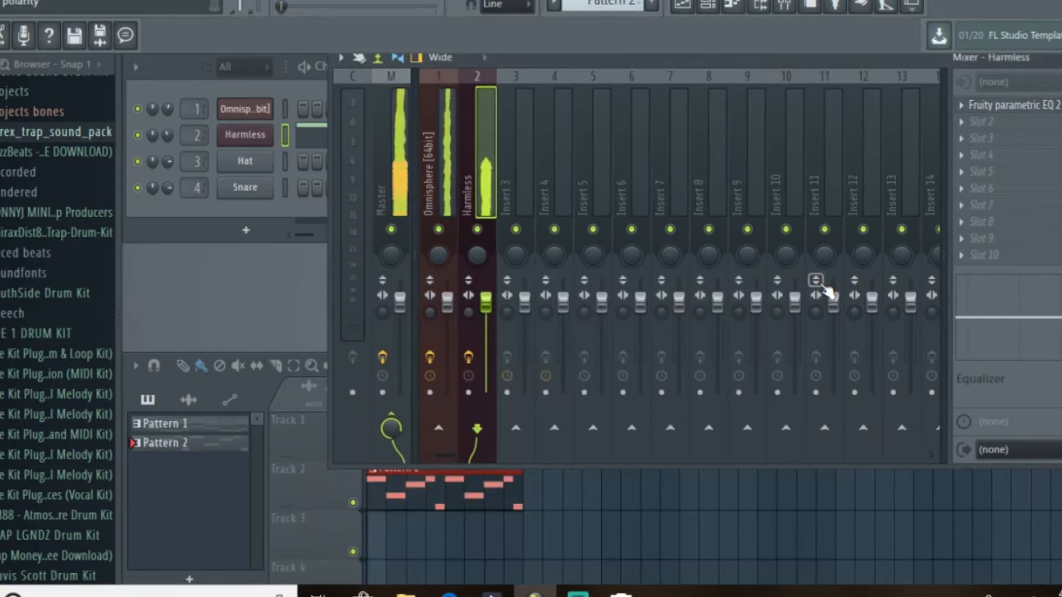
Step: Browse the drum kits and open the Hats folder under Special Picks in the "...E 1 DRUM KIT"
click(66, 321)
click(11, 252)
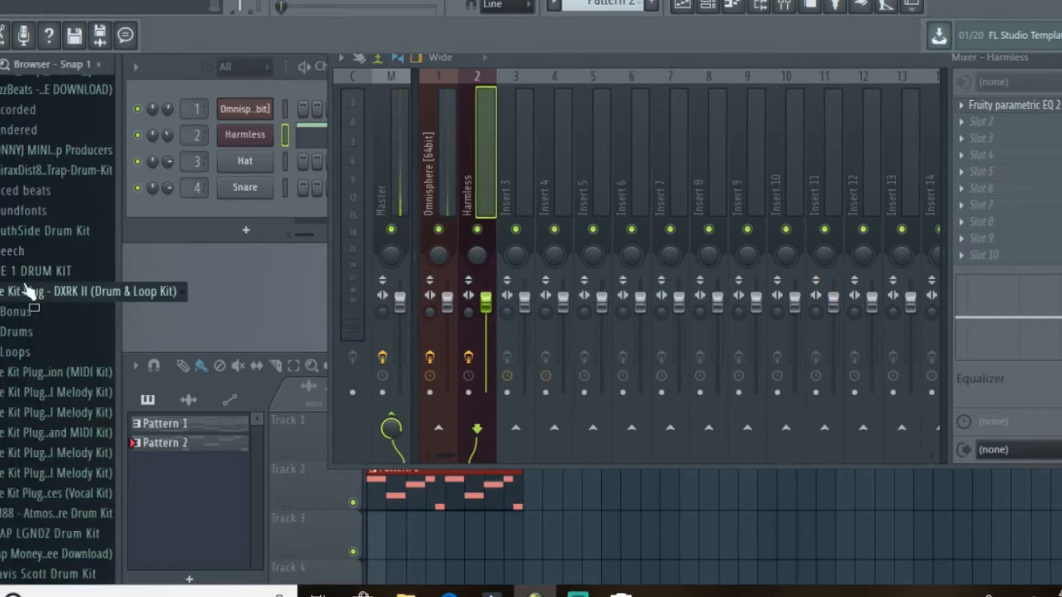
click(28, 296)
click(25, 275)
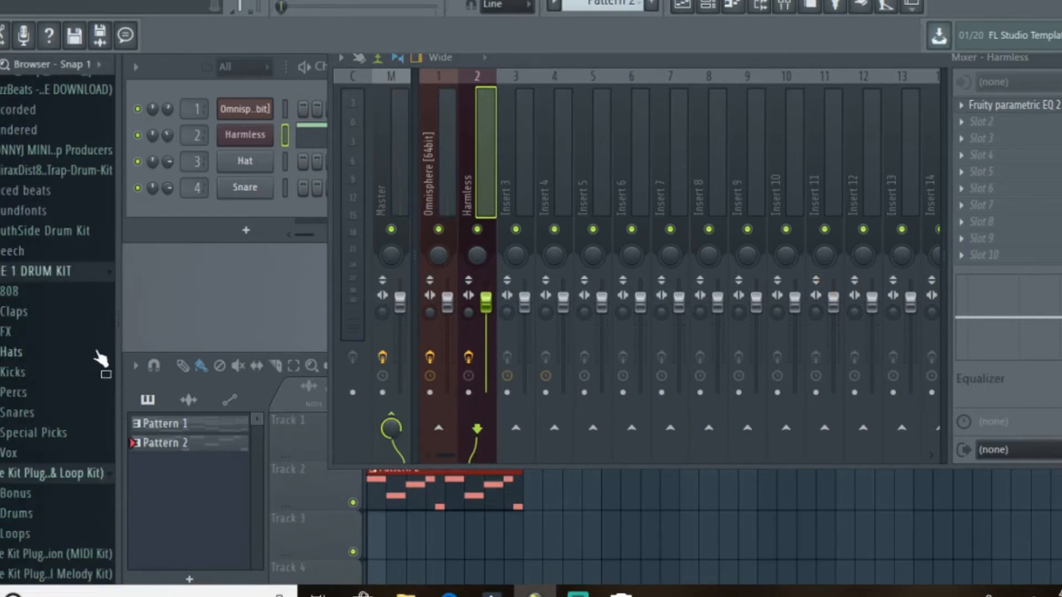
click(47, 433)
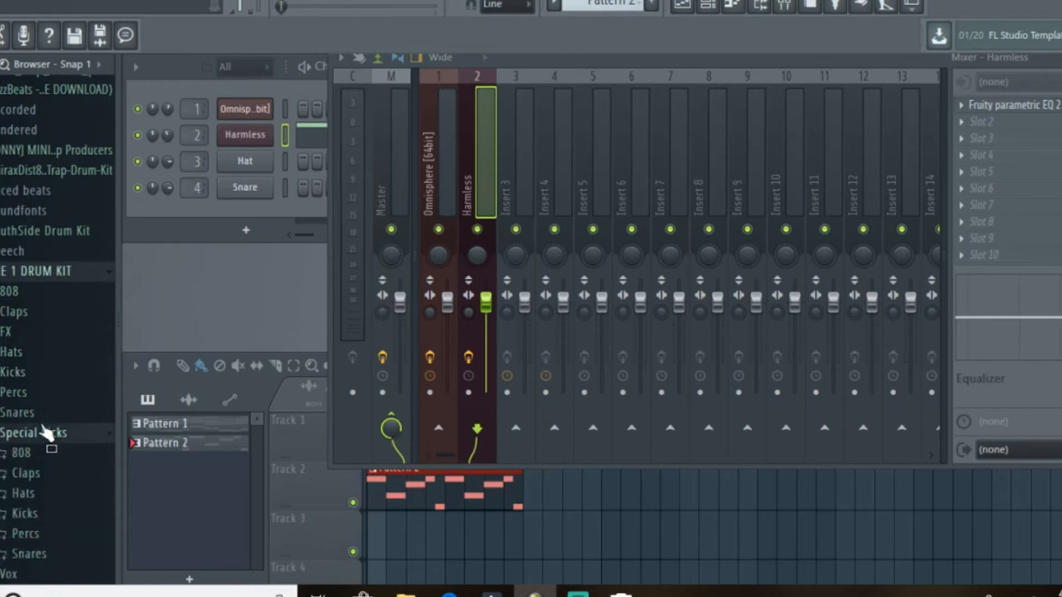
click(28, 475)
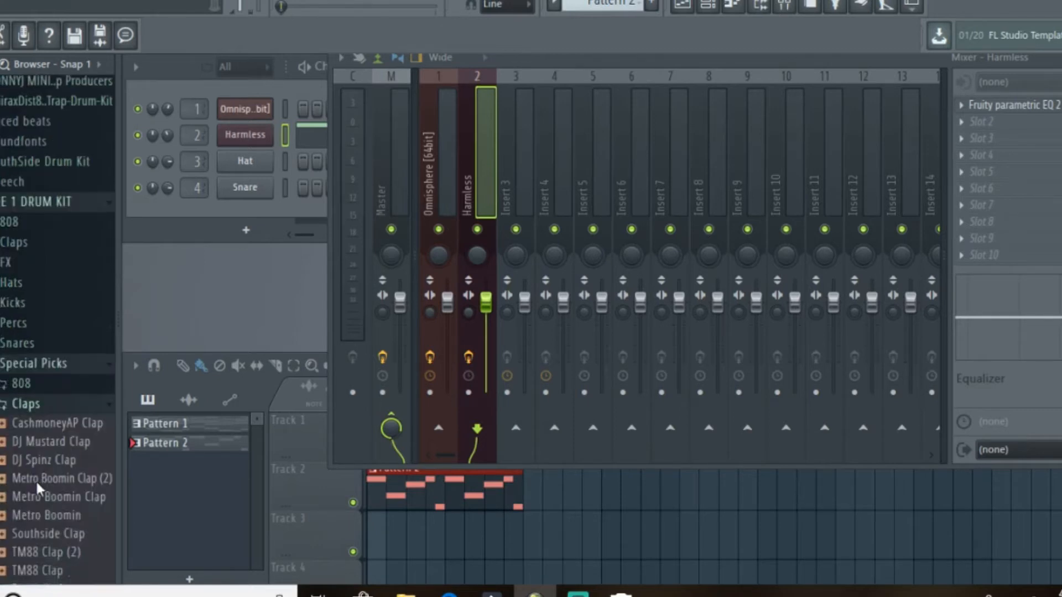
click(34, 393)
click(39, 412)
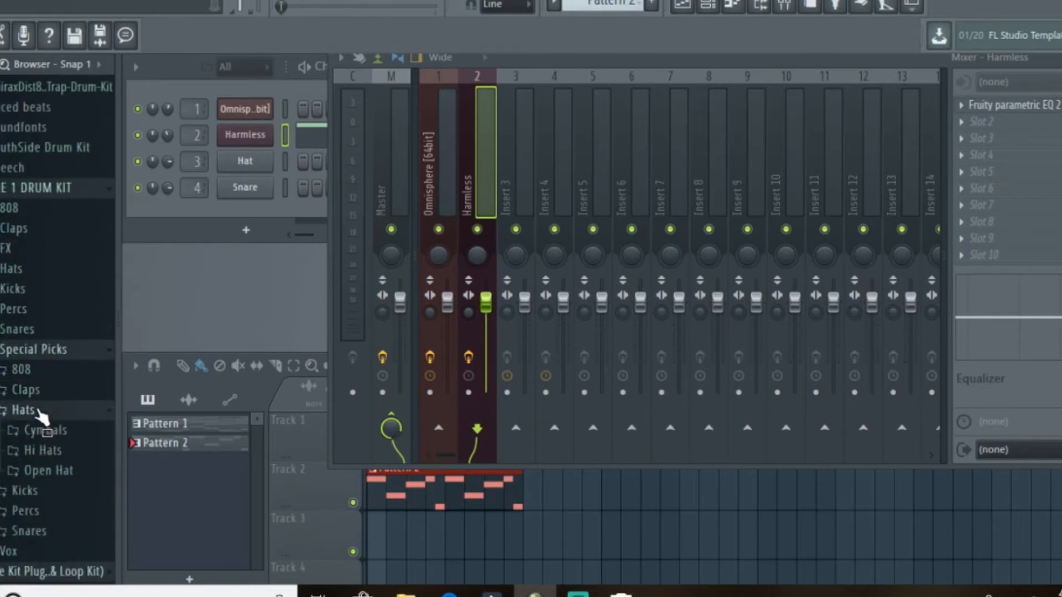
Step: Audition the Metro Boomin Hi Hat sample from the Hi Hats folder and load it onto the Hat channel
click(53, 452)
click(69, 507)
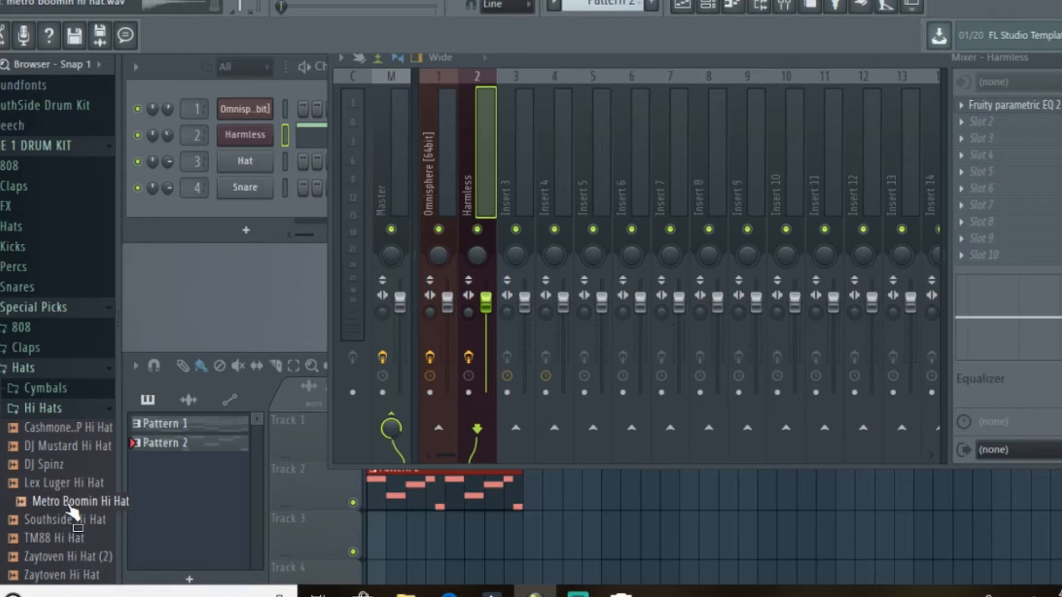
drag(78, 505, 245, 161)
Step: Create Pattern 3 and fill its Metro Boomin Hi Hat channel with a hit on every 2 steps
click(653, 5)
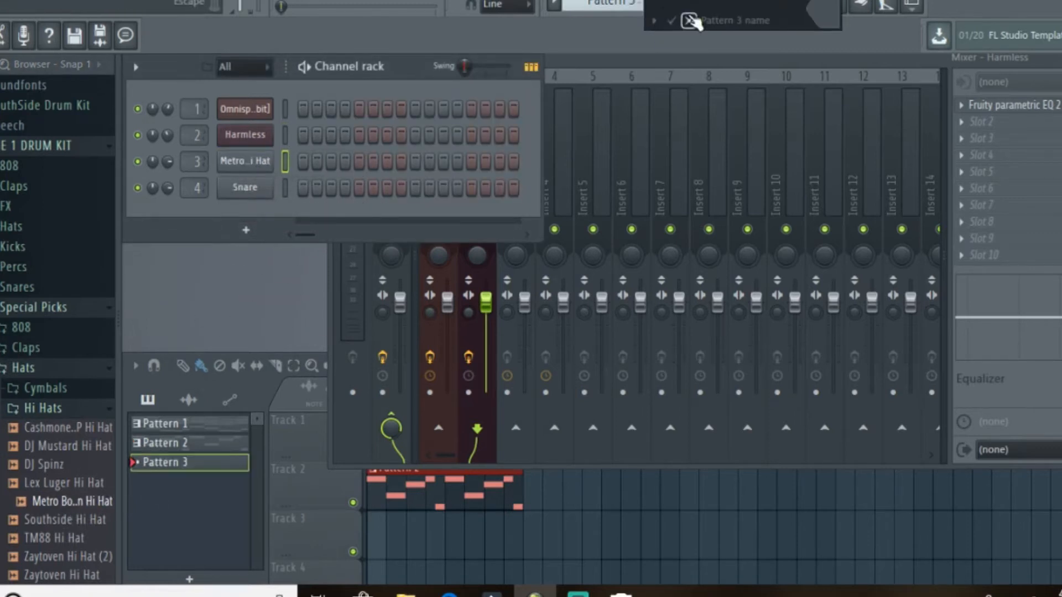
right_click(245, 161)
click(298, 161)
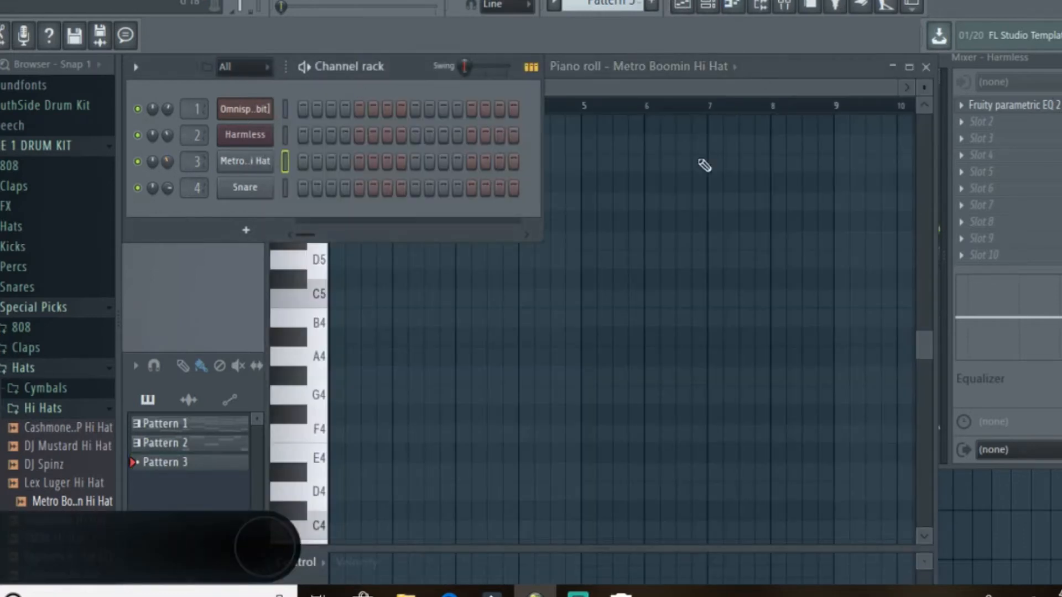
right_click(270, 161)
click(307, 161)
right_click(271, 158)
click(299, 161)
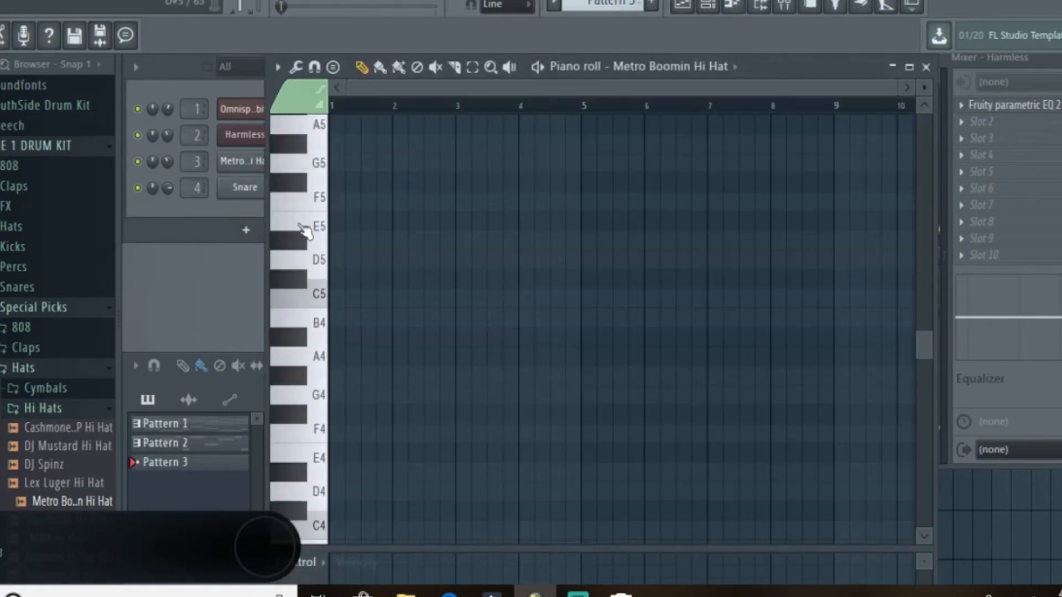
right_click(271, 160)
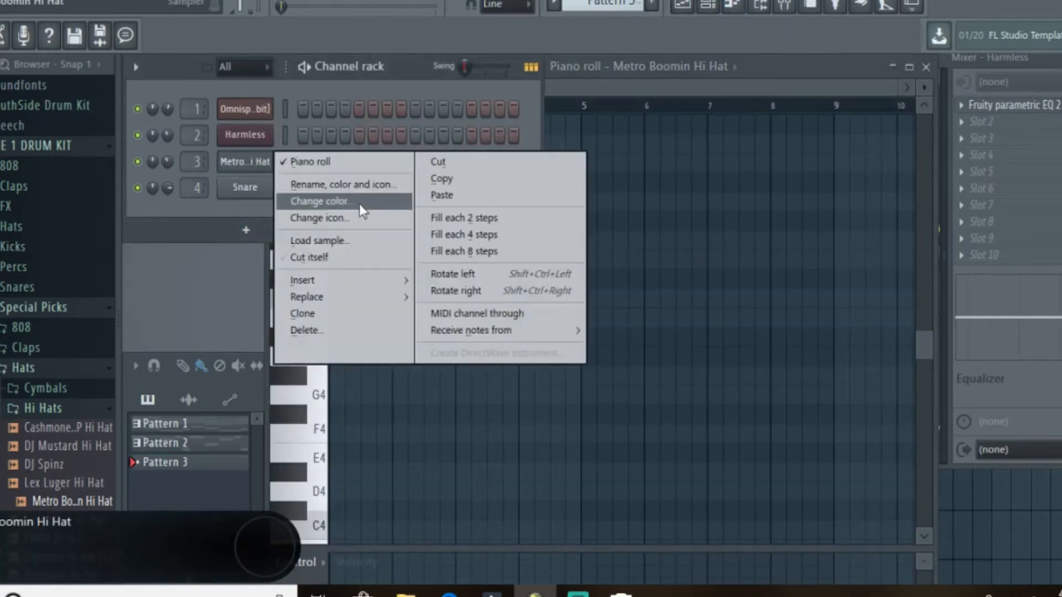
click(459, 218)
Step: Duplicate the one-bar run of C5 hi-hat notes in the piano roll until it fills bars 1 to 4
click(362, 301)
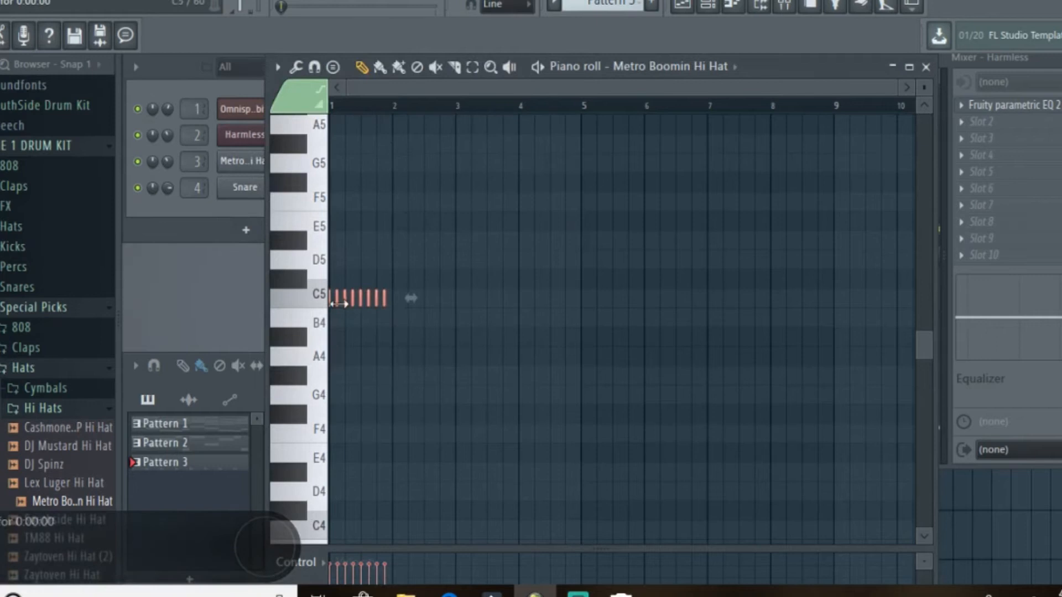
key(ctrl+b)
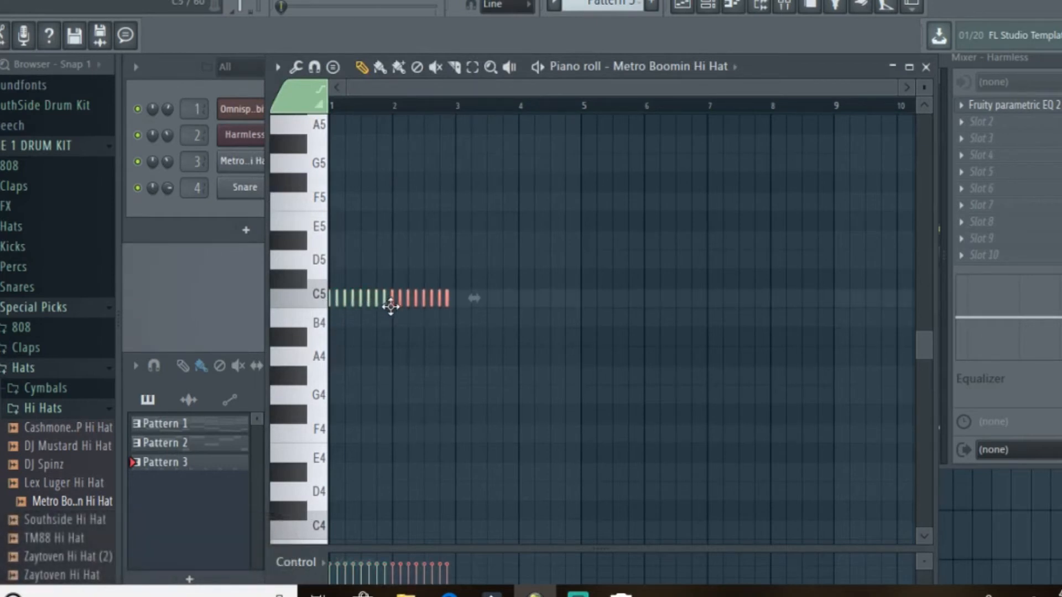
key(ctrl+a)
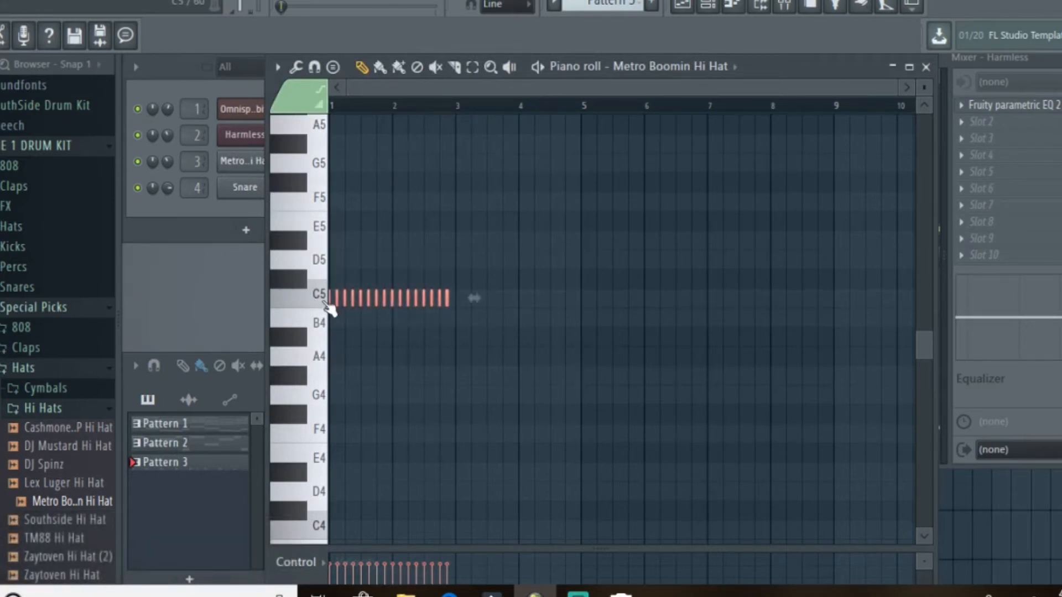
key(ctrl+b)
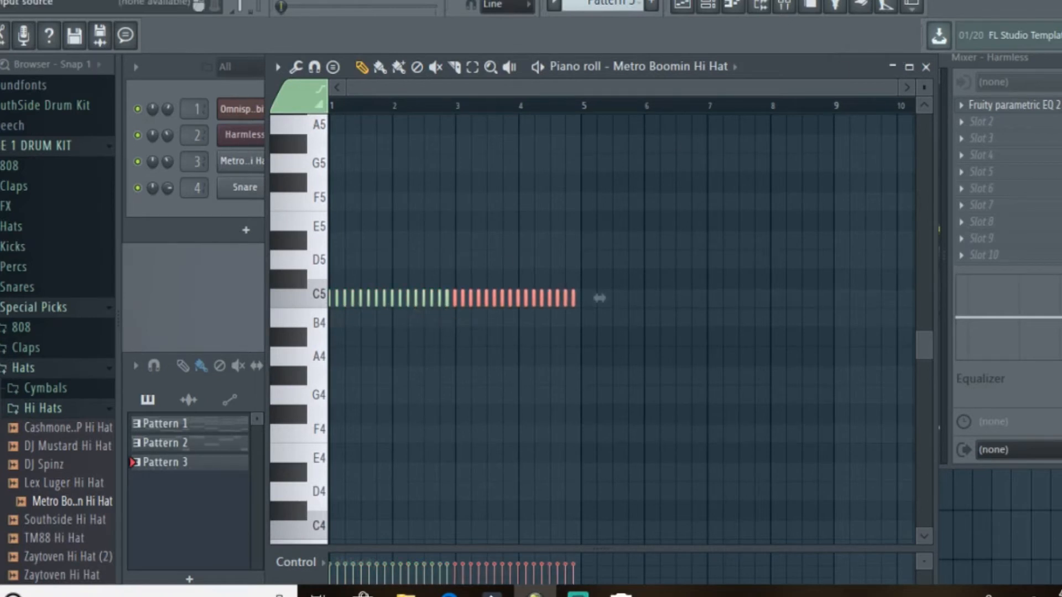
Step: Show the mixer and route the Metro Boomin Hi Hat channel to mixer track 3
key(F9)
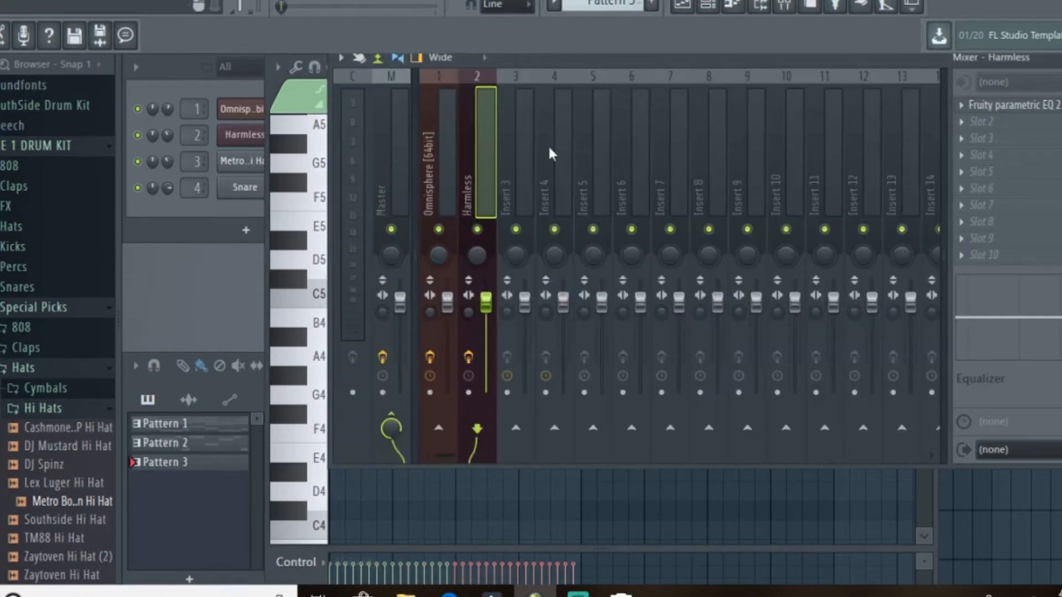
click(522, 131)
right_click(522, 131)
mouse_move(608, 212)
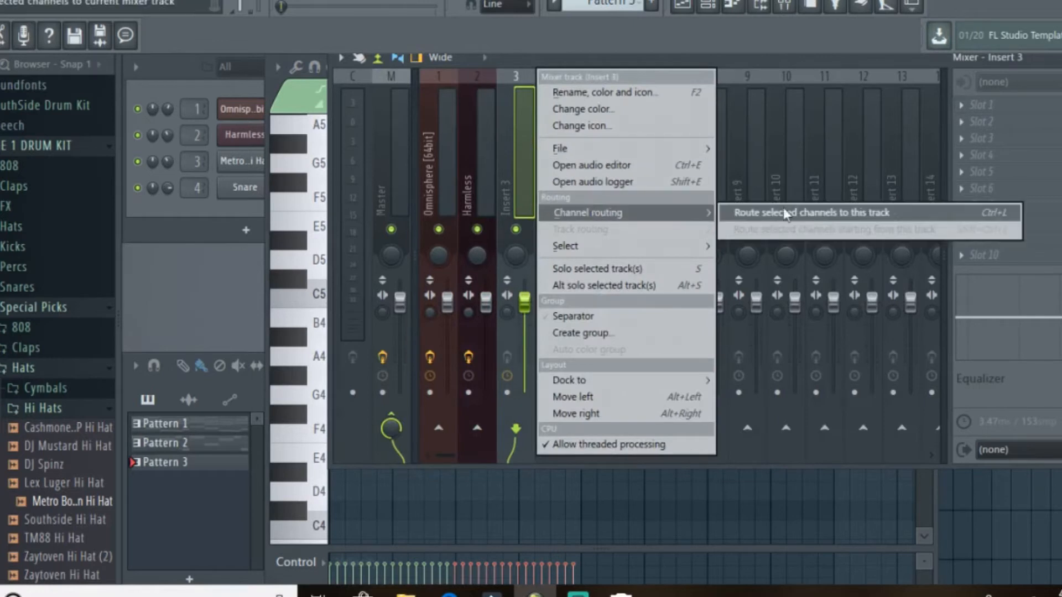
click(785, 214)
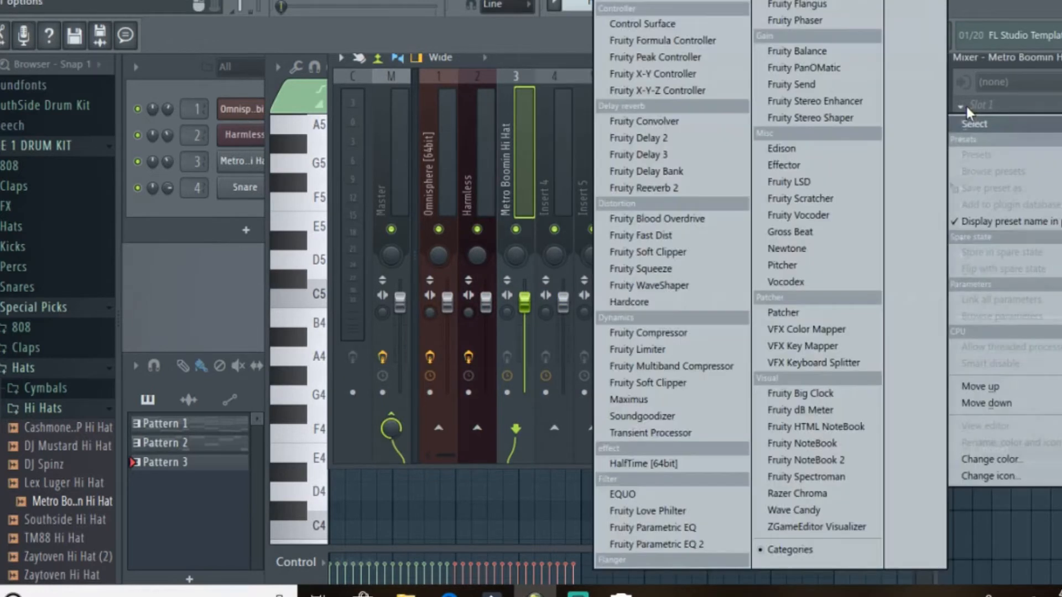
Step: Insert Fruity Parametric EQ 2 in the first effect slot of the Metro Boomin Hi Hat mixer track
click(968, 105)
mouse_move(968, 123)
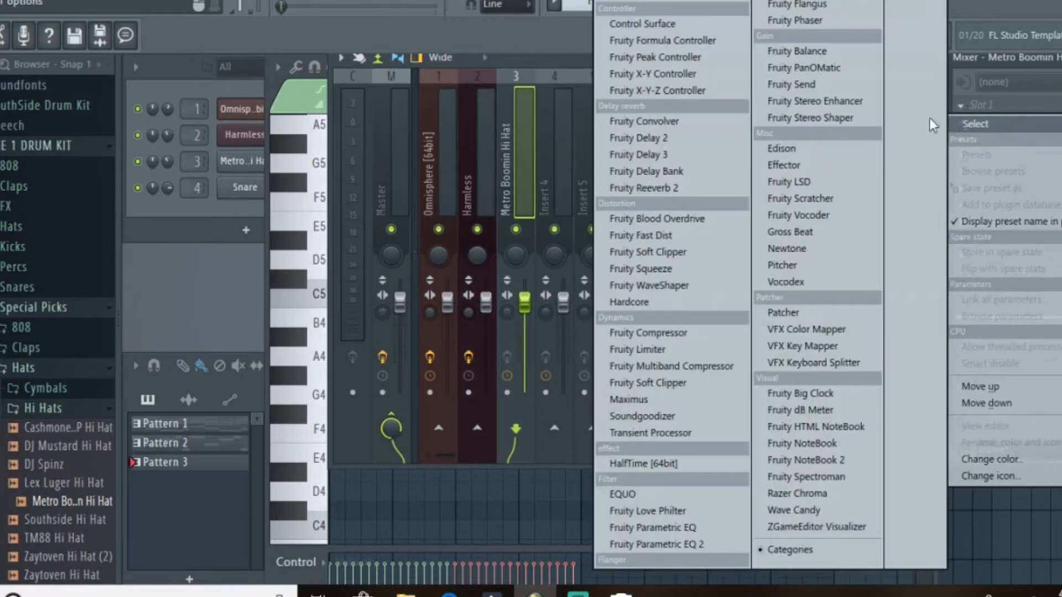
click(666, 547)
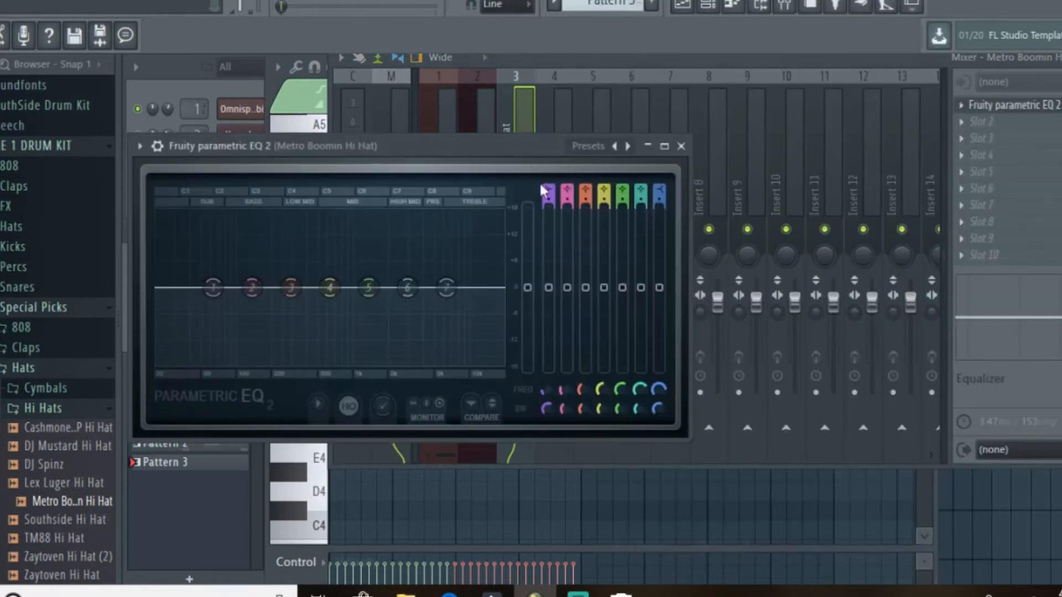
Step: Make EQ band 1 a high-pass cutting everything below the 2k–5k range, make band 7 a low-pass, and close the EQ
mouse_move(549, 190)
mouse_down()
mouse_move(549, 202)
mouse_move(548, 185)
mouse_up()
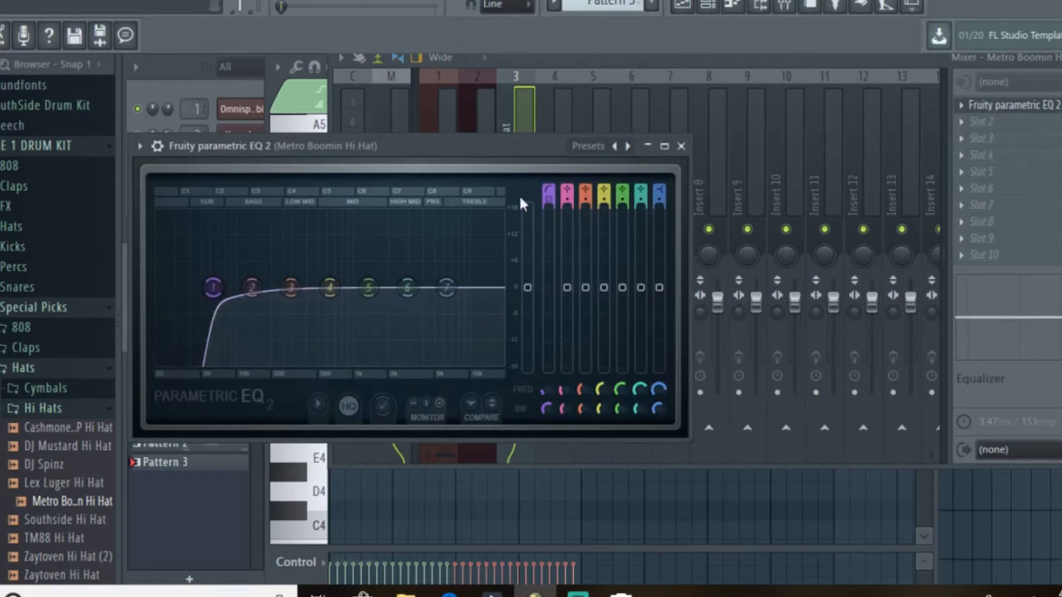
drag(223, 297, 431, 297)
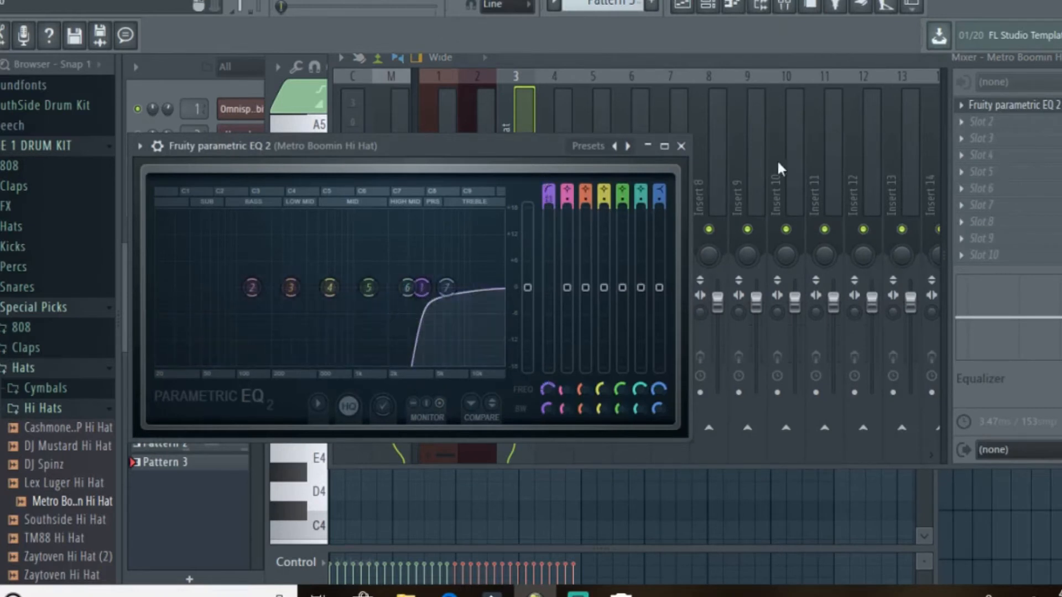
drag(668, 189, 666, 187)
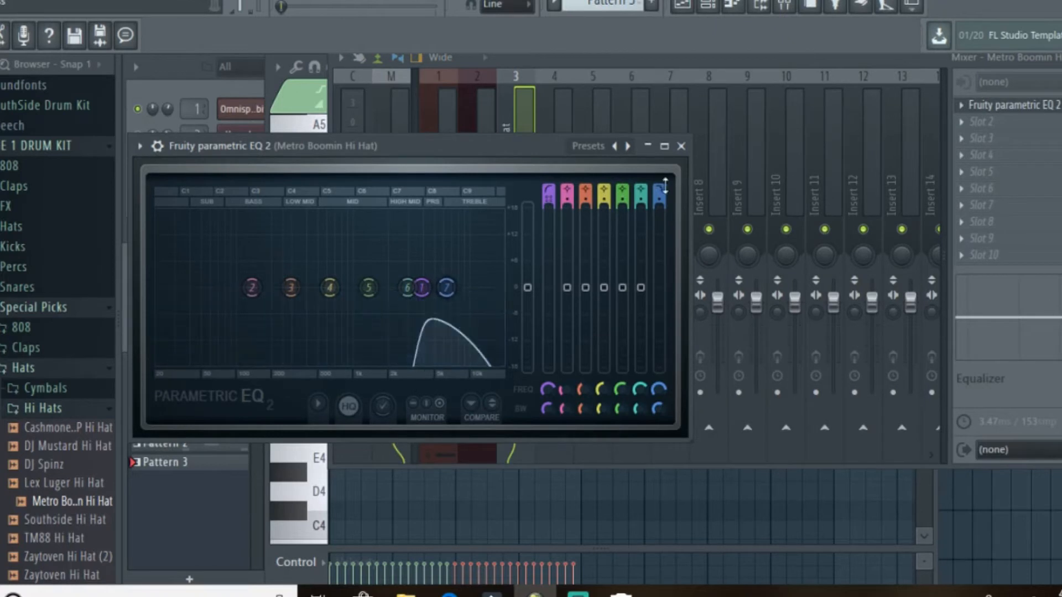
click(681, 146)
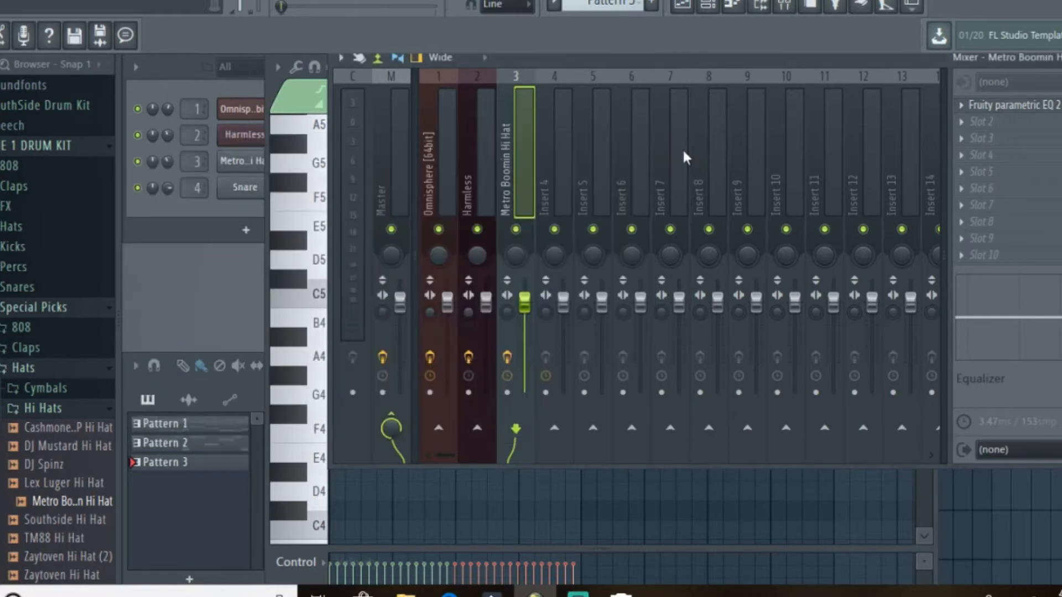
Step: Place Pattern 3 on playlist Track 3 at bar 1, duplicate it to bar 5, and play the song
key(F5)
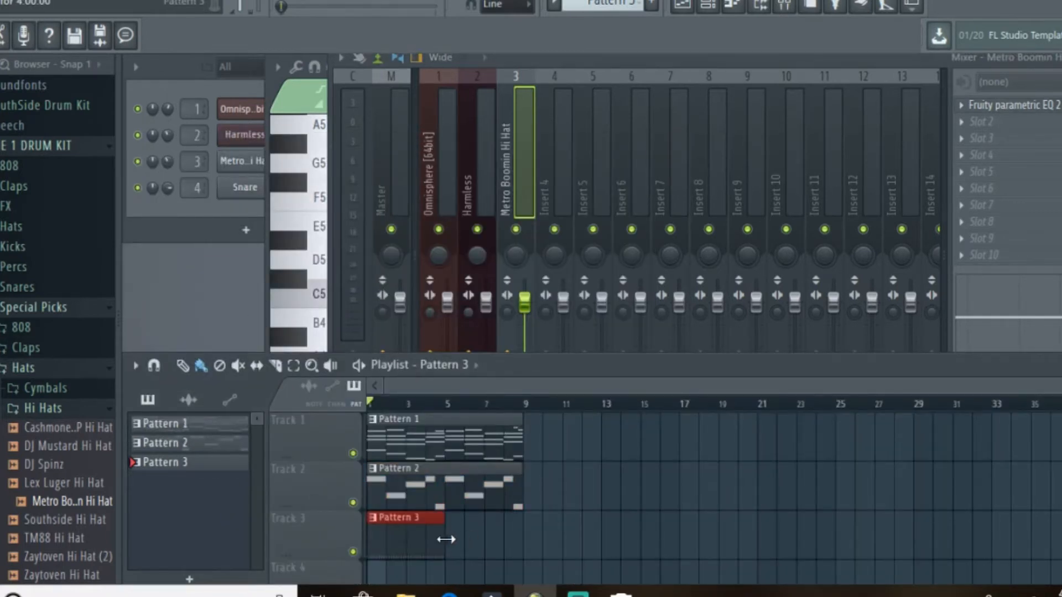
key(ctrl+b)
key(space)
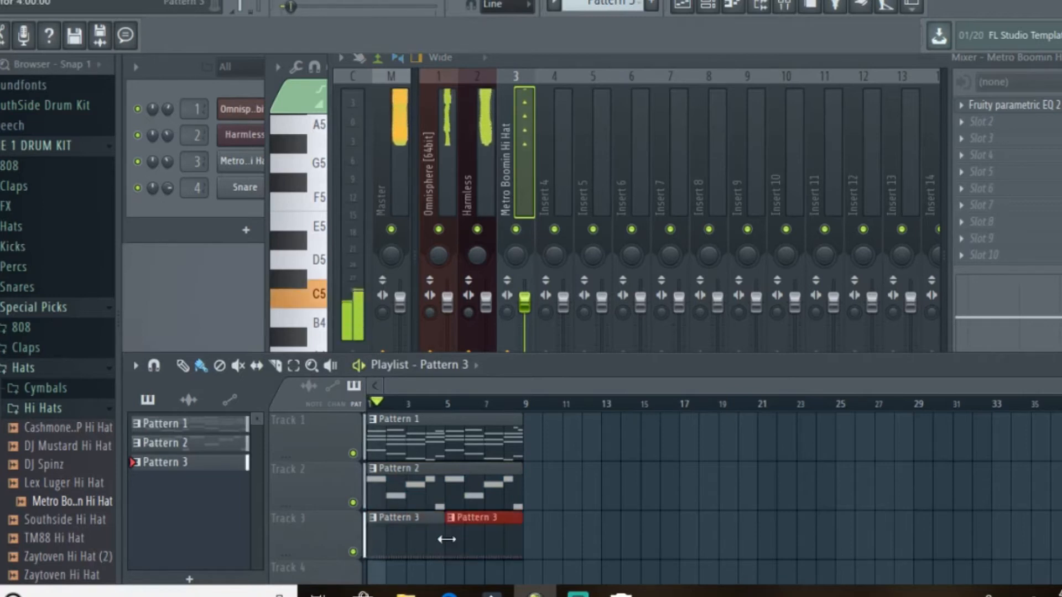
Step: In the hi-hat piano roll, set snap to 1/2 step and add a C5 note half a step after beat 4 of bar 1
click(299, 243)
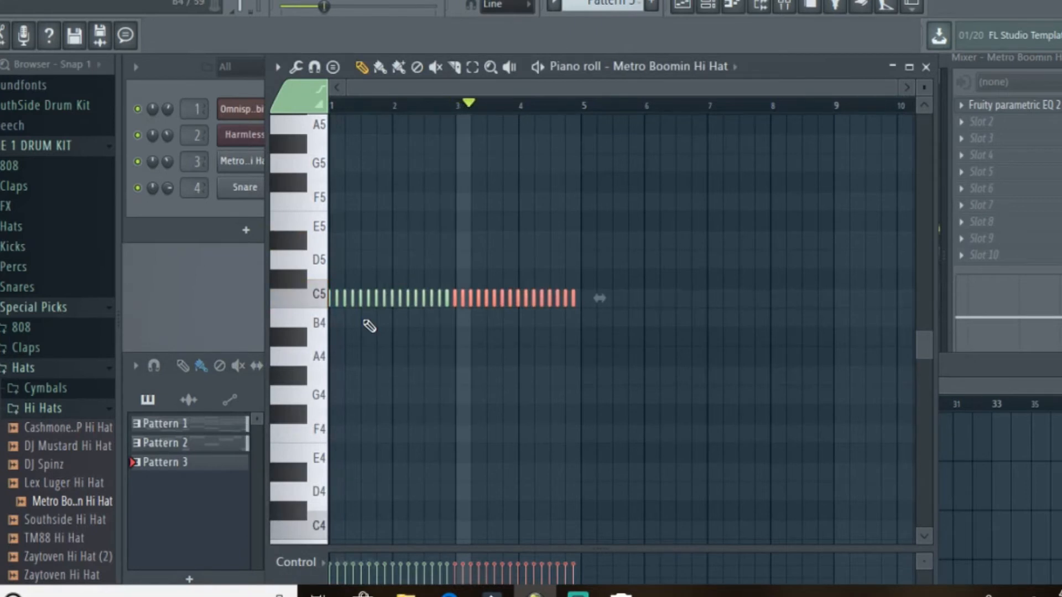
ctrl+scroll(370, 326, up, 3)
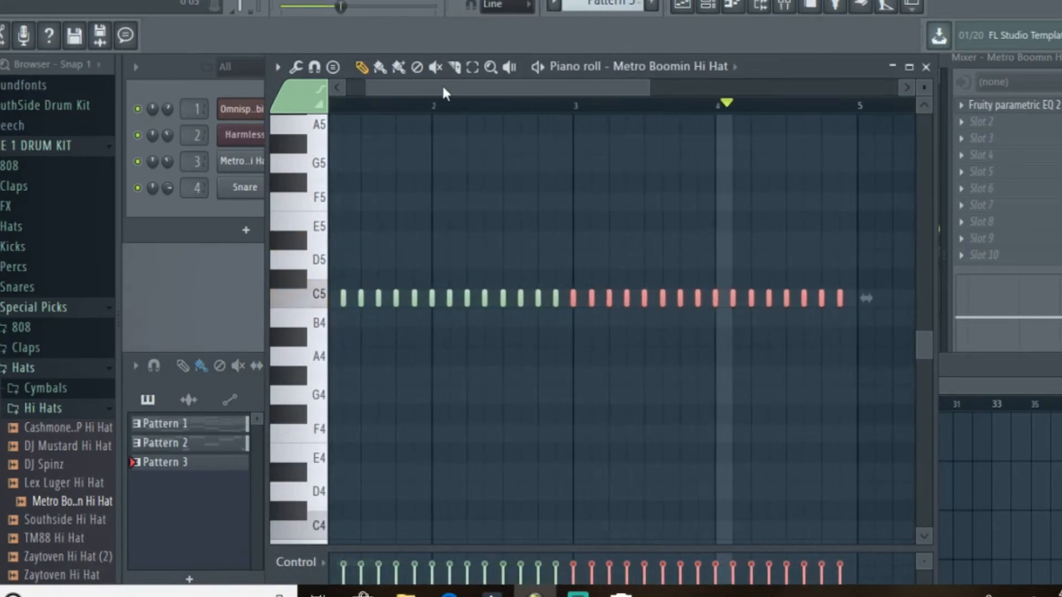
scroll(441, 84, down, 3)
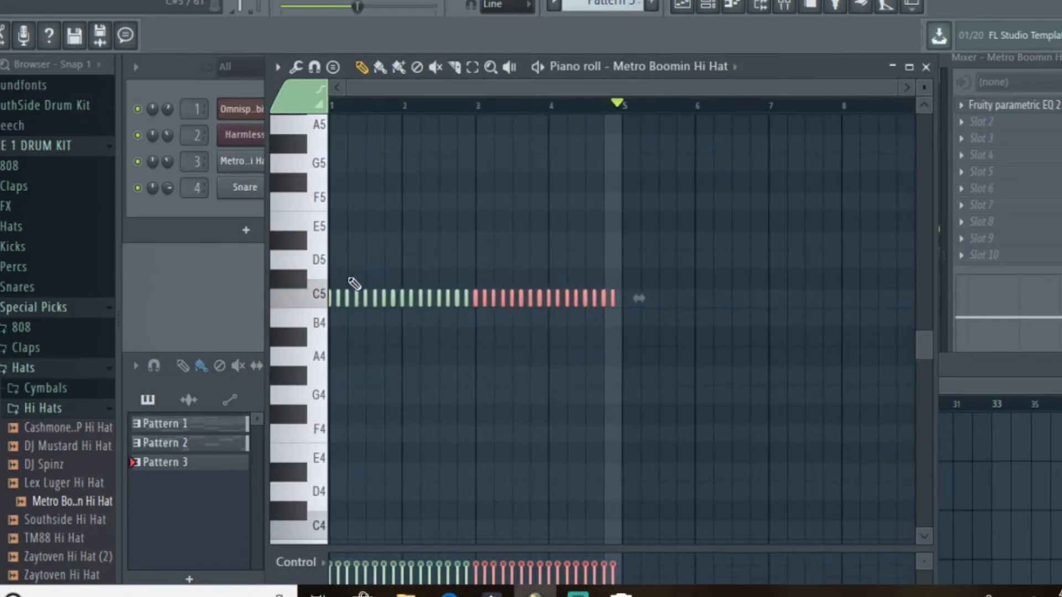
ctrl+scroll(353, 285, up, 4)
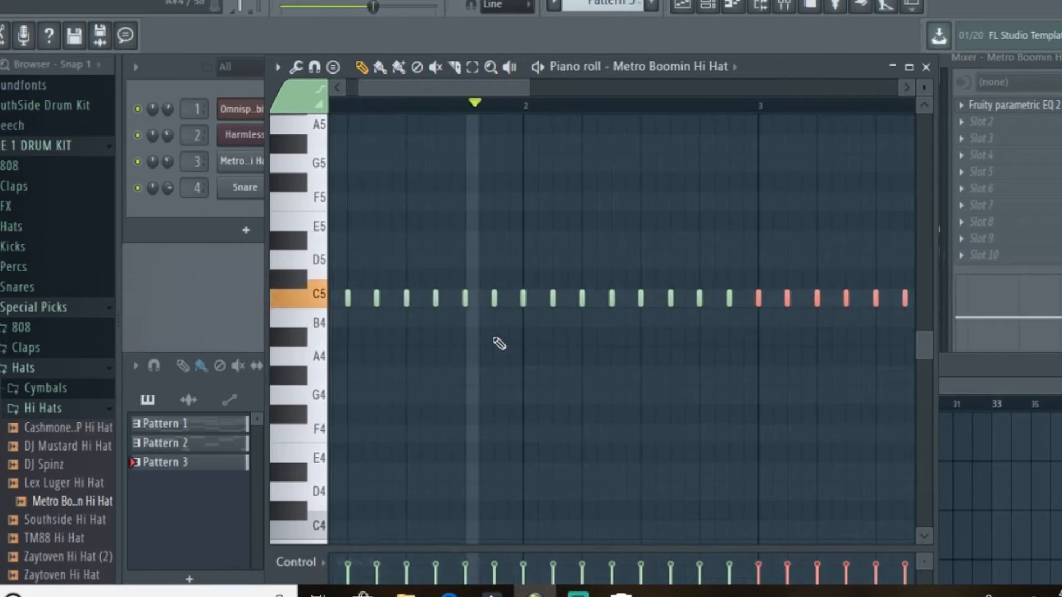
ctrl+scroll(446, 350, up, 2)
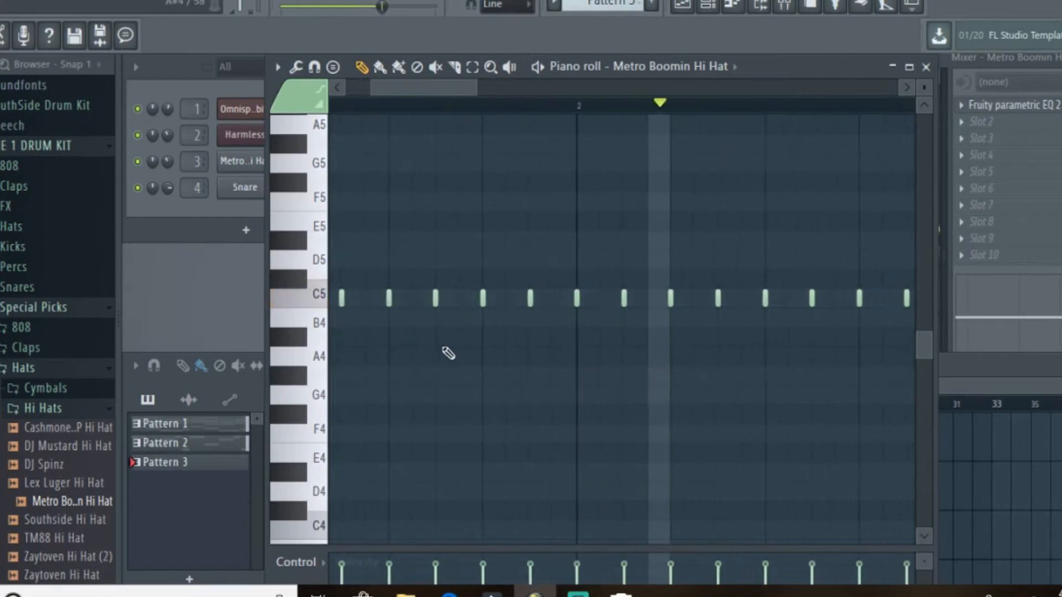
click(313, 67)
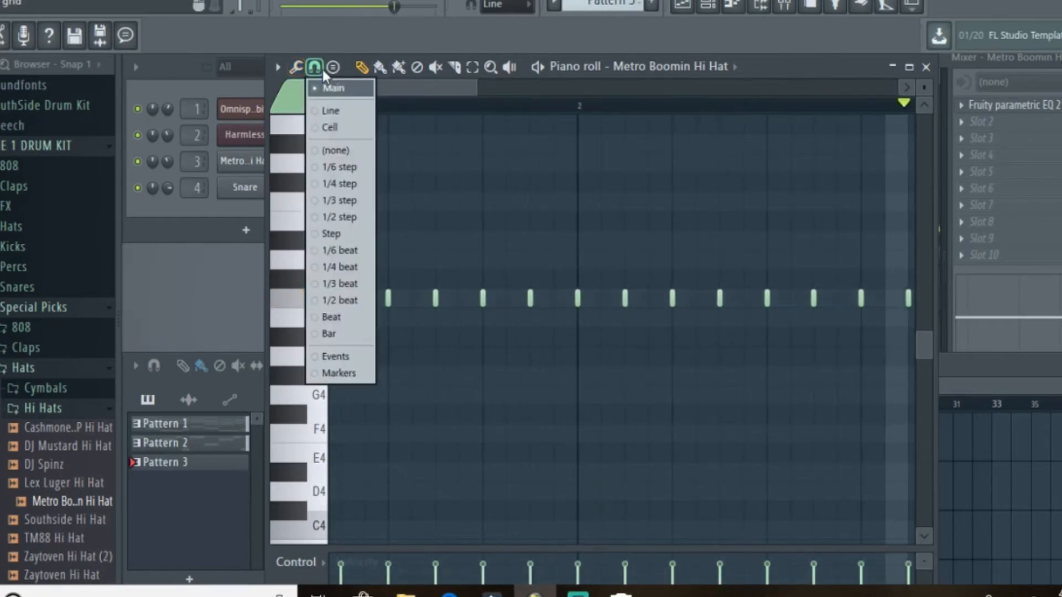
click(341, 217)
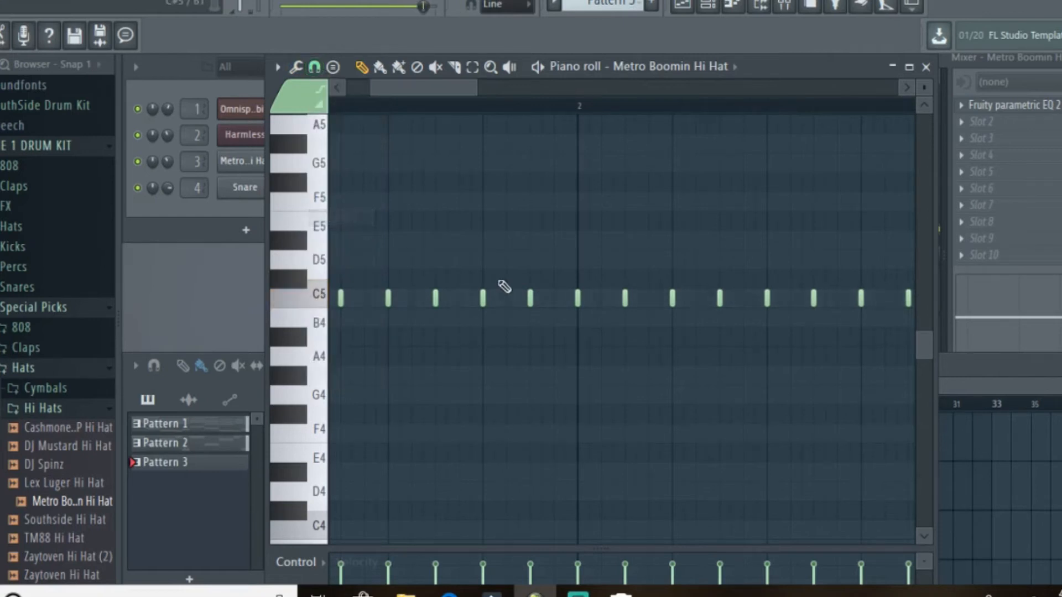
click(497, 296)
key(space)
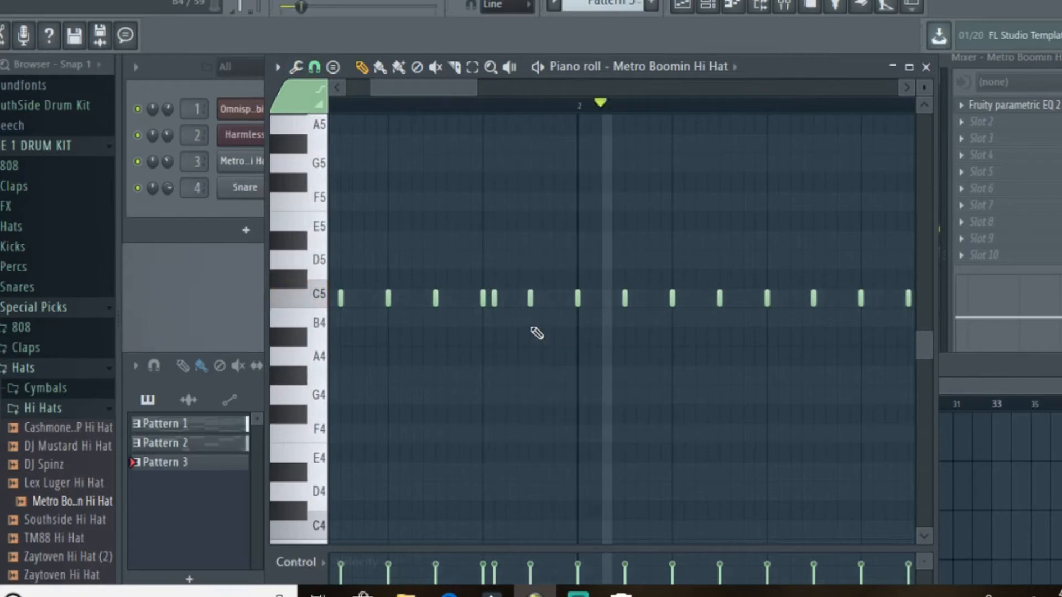
Step: Add an F#4 hi-hat note halfway through beat 4 of bar 1 and return the piano roll snap to Main
click(531, 394)
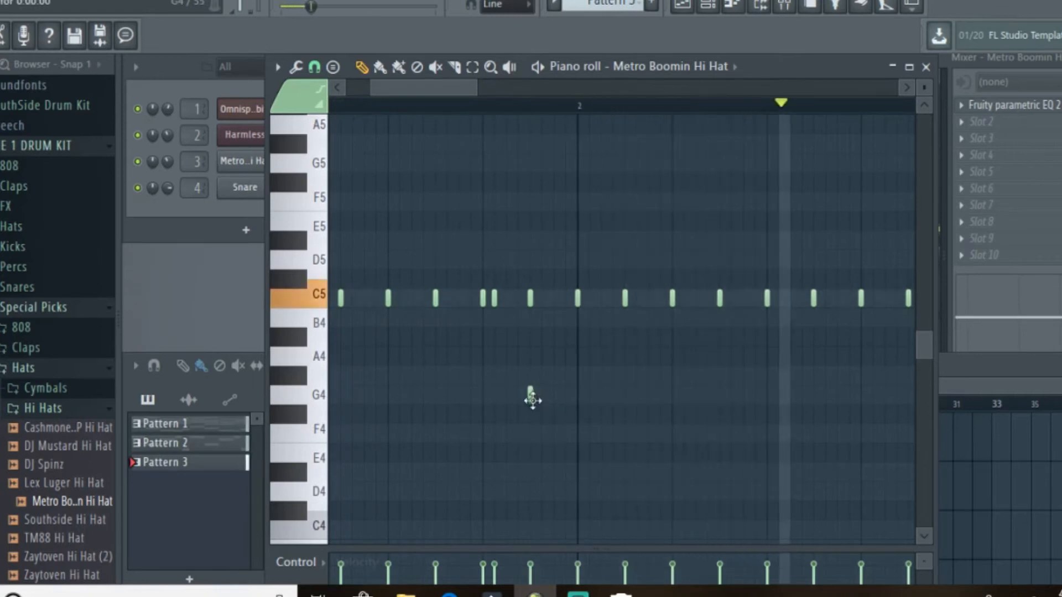
drag(530, 397, 530, 423)
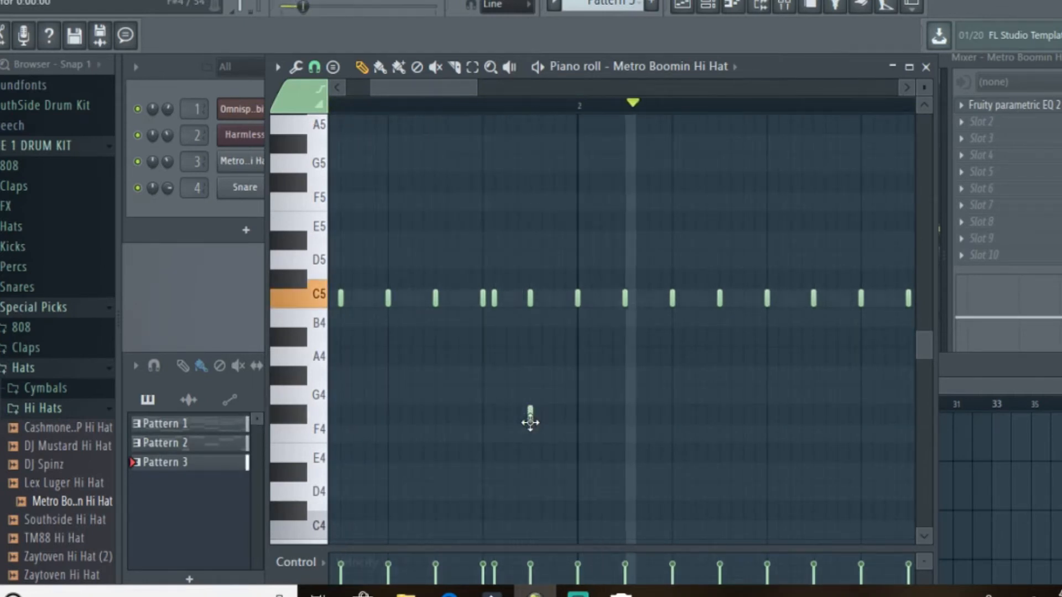
click(314, 68)
click(328, 93)
Step: Add F#4 hi-hat notes on beat 2 of bar 4, one step after it, and on beat 2 of bar 3
scroll(578, 414, down, 2)
scroll(578, 413, down, 3)
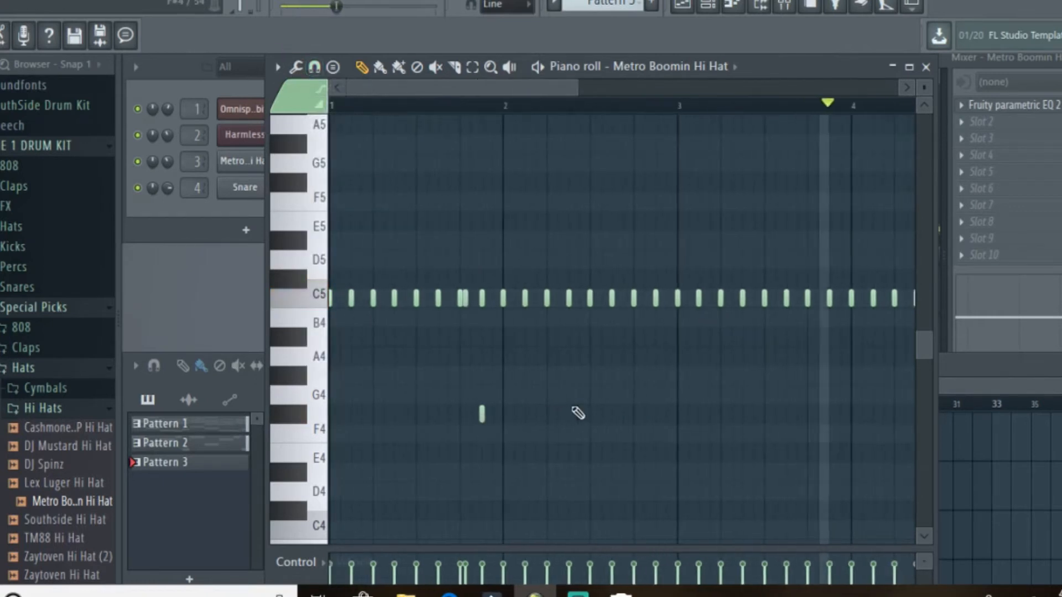
click(675, 414)
scroll(671, 433, up, 2)
click(700, 414)
drag(550, 94, 480, 91)
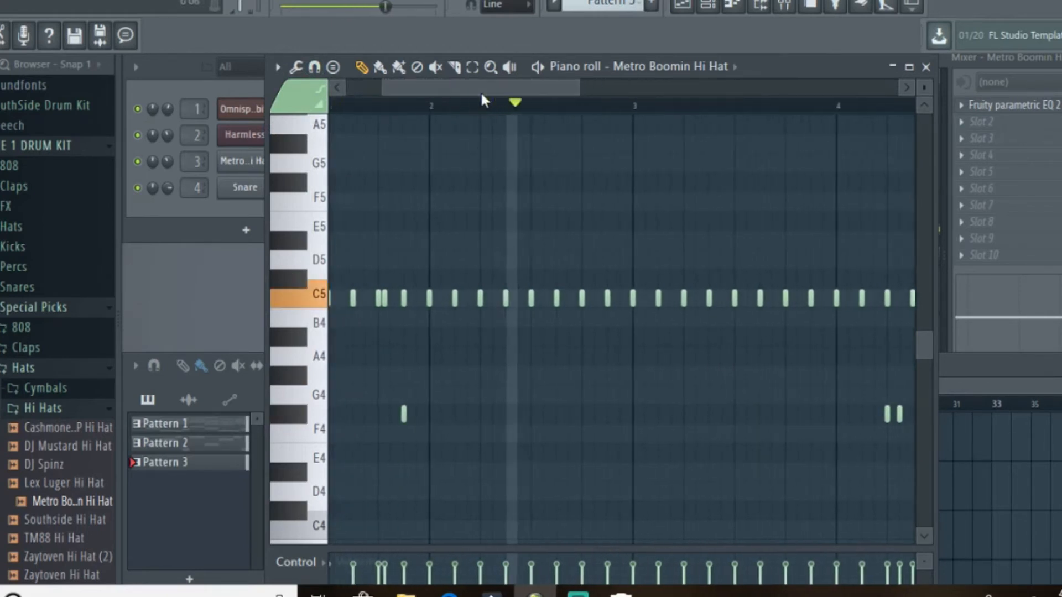
click(684, 414)
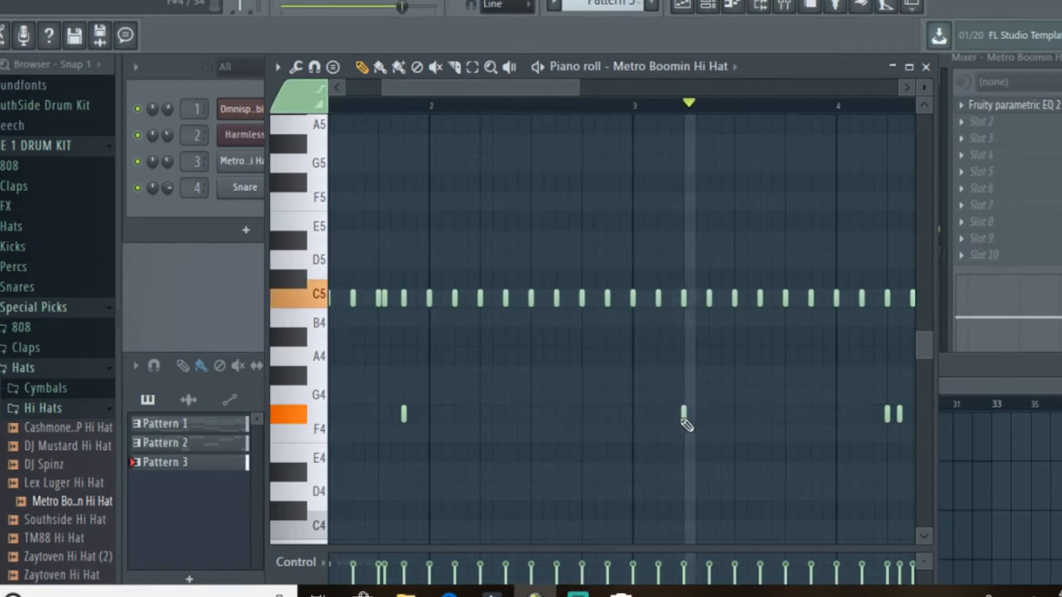
Step: Shift the second F#4 hi-hat note in bar 4 one step later and close the piano roll
scroll(659, 478, down, 2)
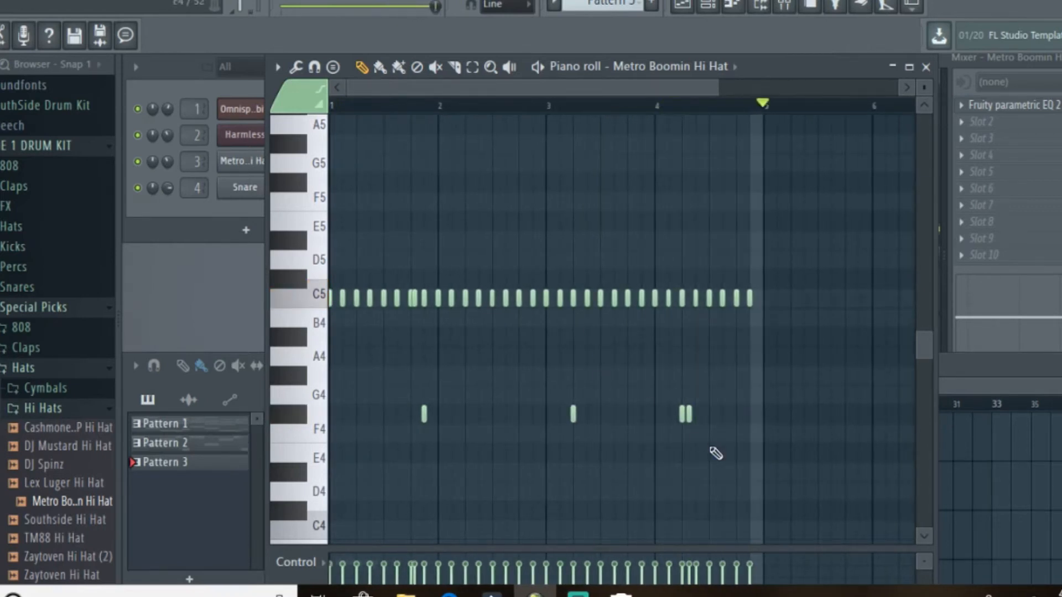
scroll(713, 451, up, 2)
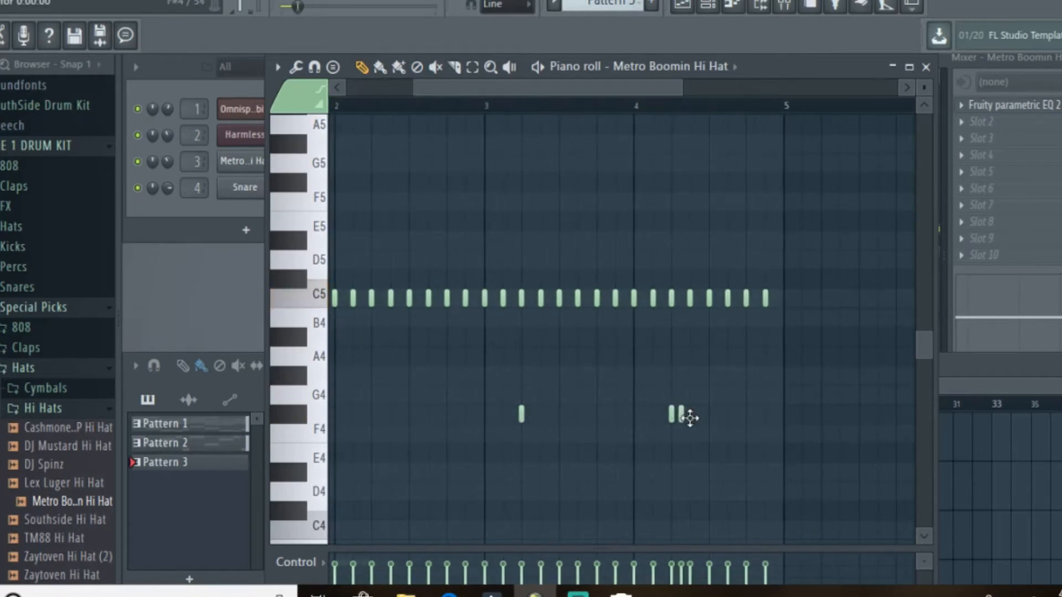
scroll(694, 425, up, 2)
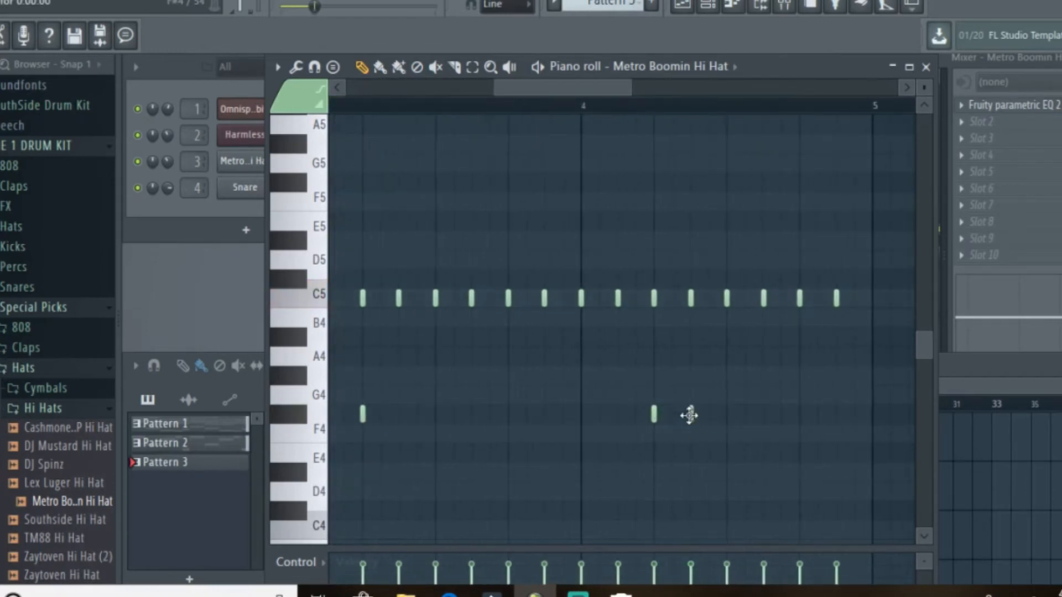
scroll(525, 485, down, 6)
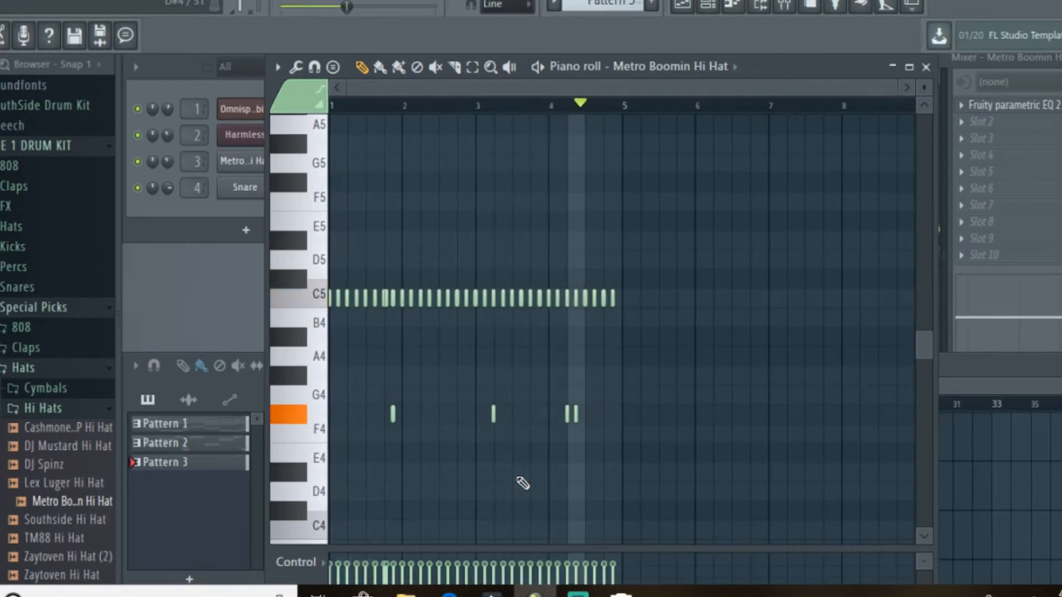
click(927, 67)
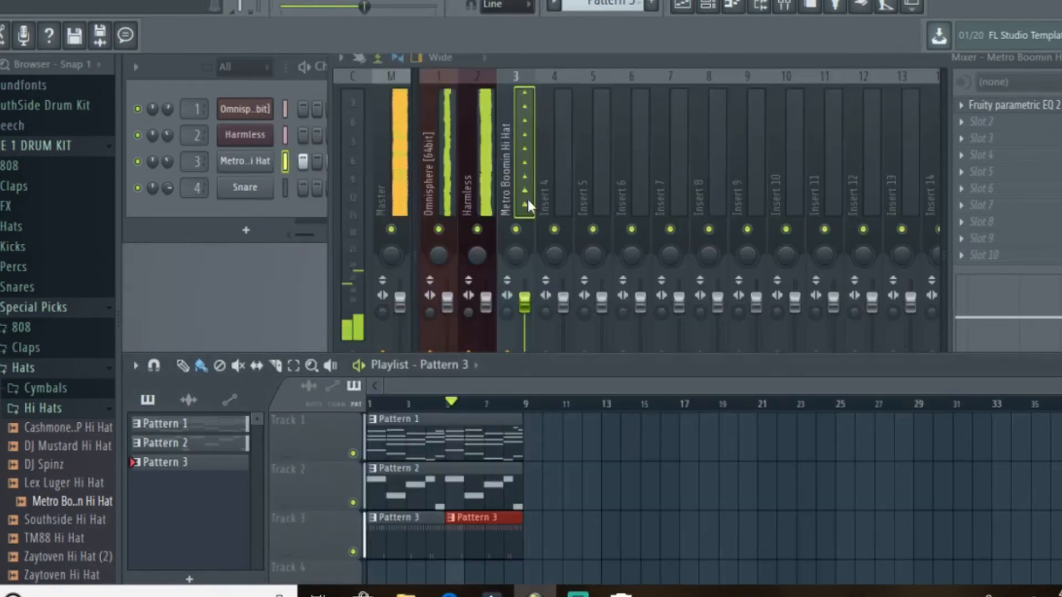
Step: Load the DJ Spinz Clap sample from the Claps folder onto the Snare channel
click(43, 409)
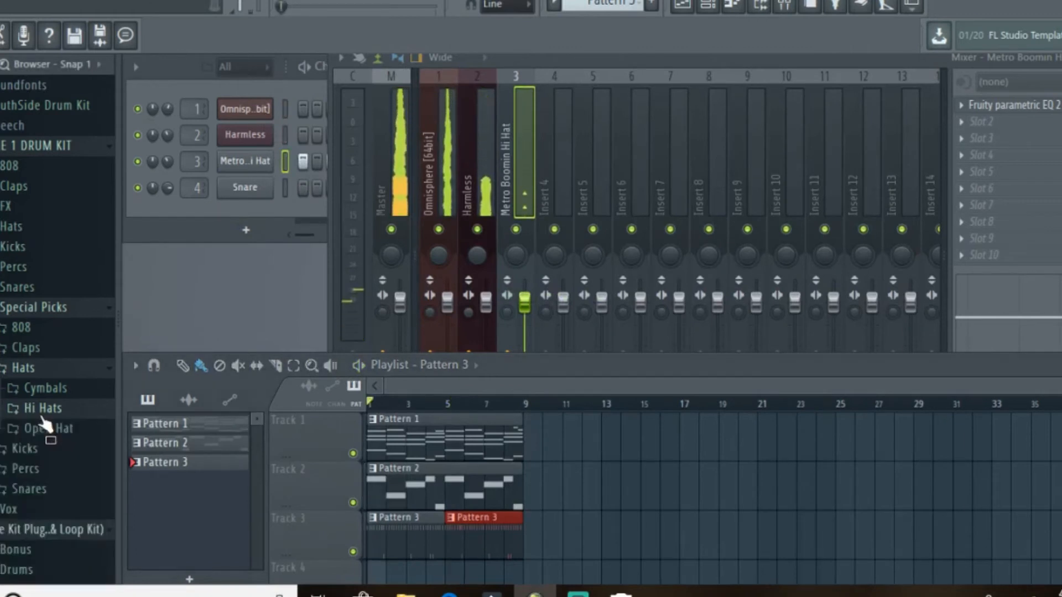
click(30, 368)
click(30, 350)
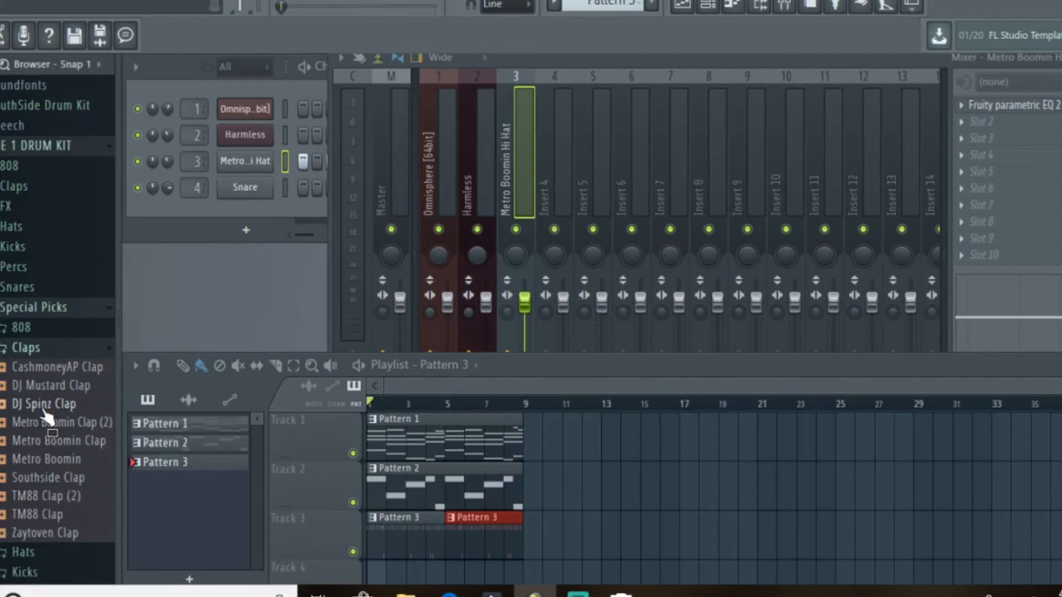
drag(47, 415, 241, 189)
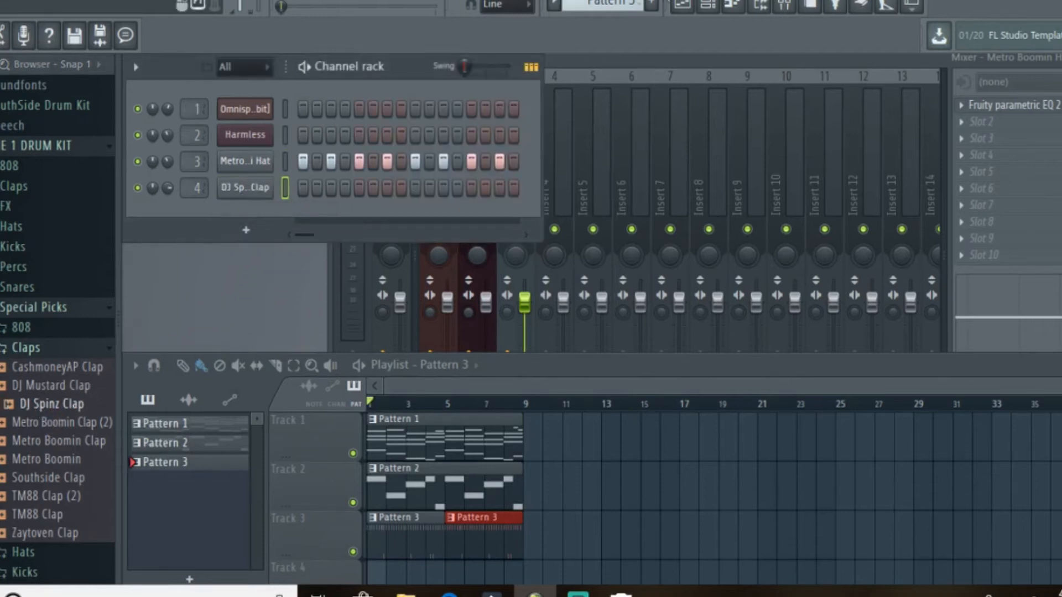
Step: Create Pattern 4 with C5 DJ Spinz Clap notes on beat 3 of bars 1 to 4, plus beat 4 of bar 2
click(652, 5)
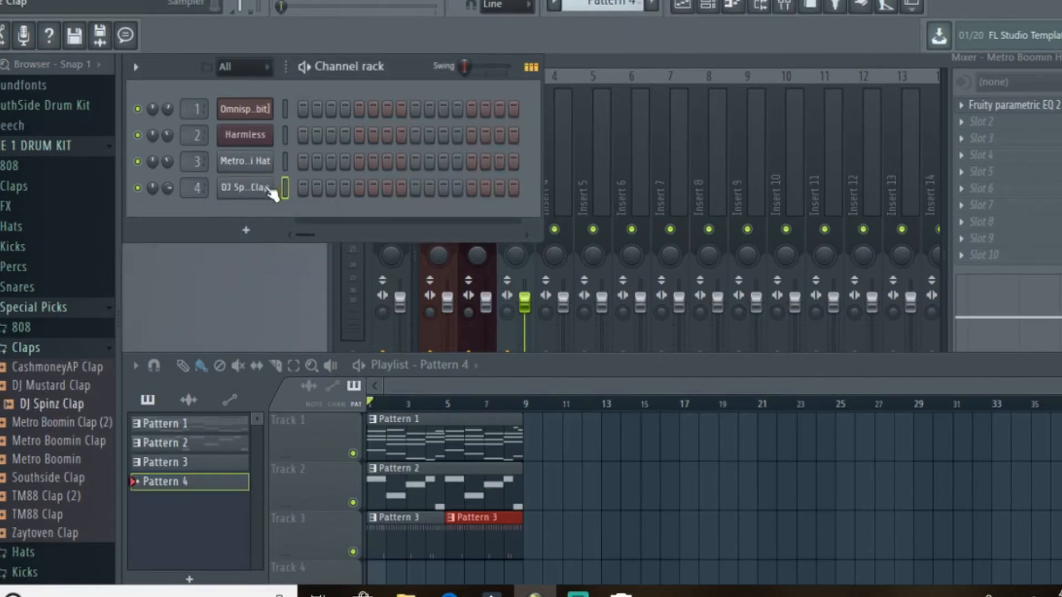
right_click(272, 192)
click(300, 185)
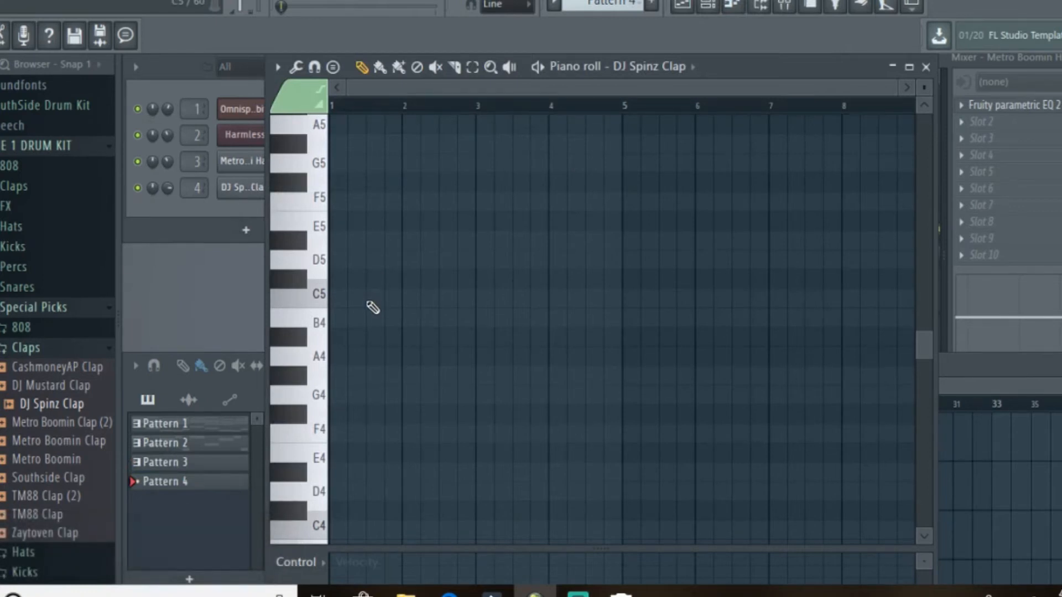
click(514, 301)
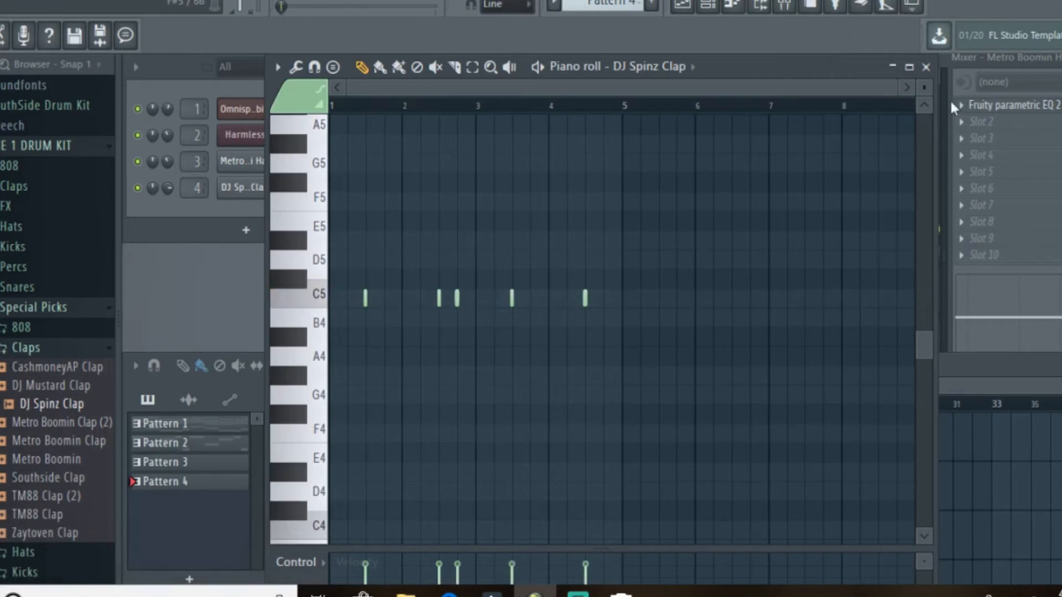
click(927, 67)
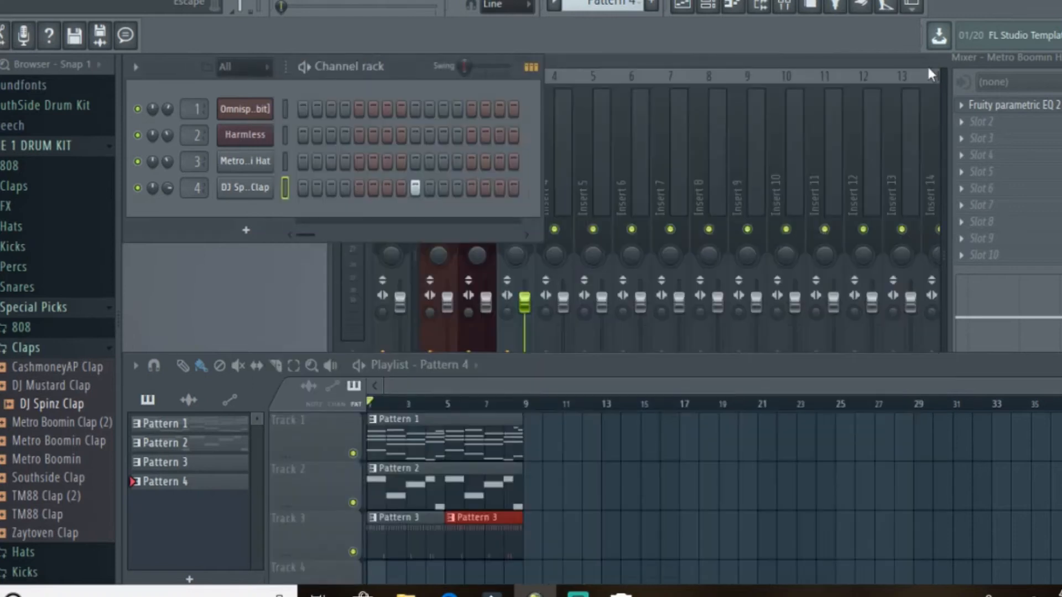
Step: Place Pattern 4 on playlist Track 4 at bars 1 and 5, and play the arrangement
drag(375, 575, 455, 575)
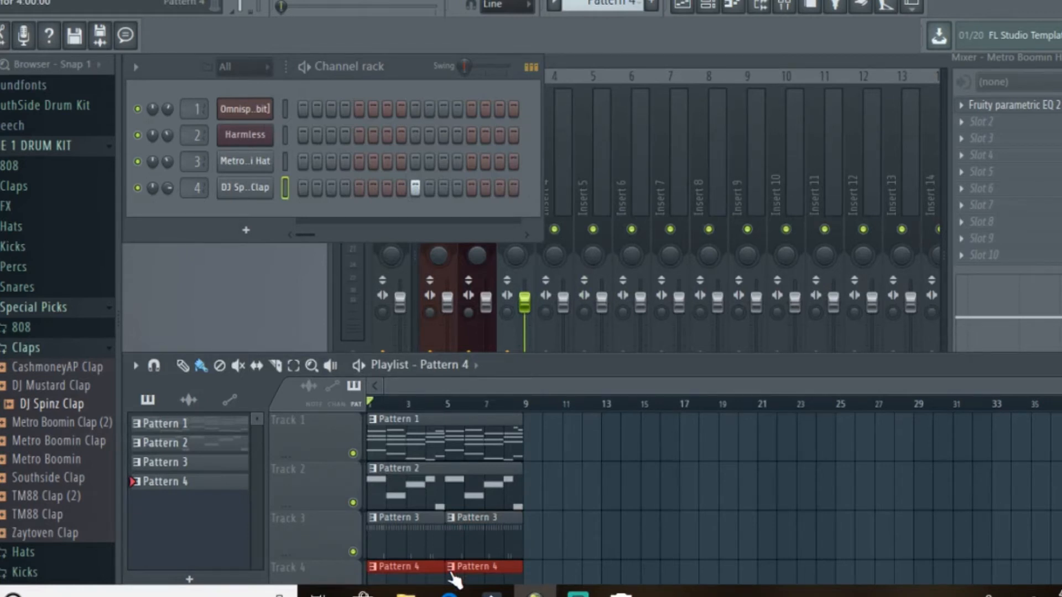
key(space)
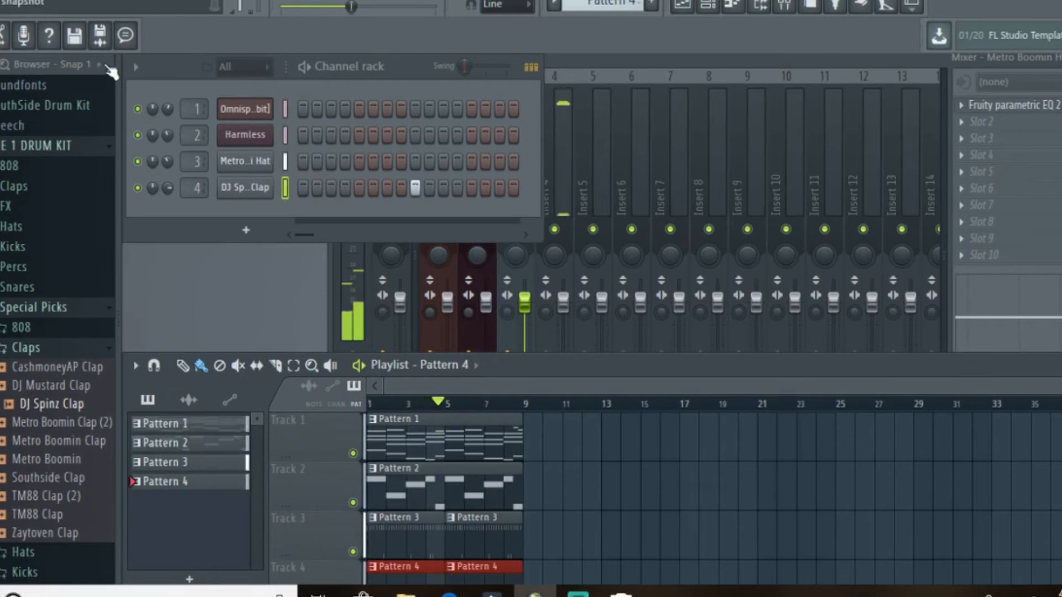
Step: Mute the Harmless channel and make Pattern 1 the active pattern
click(137, 135)
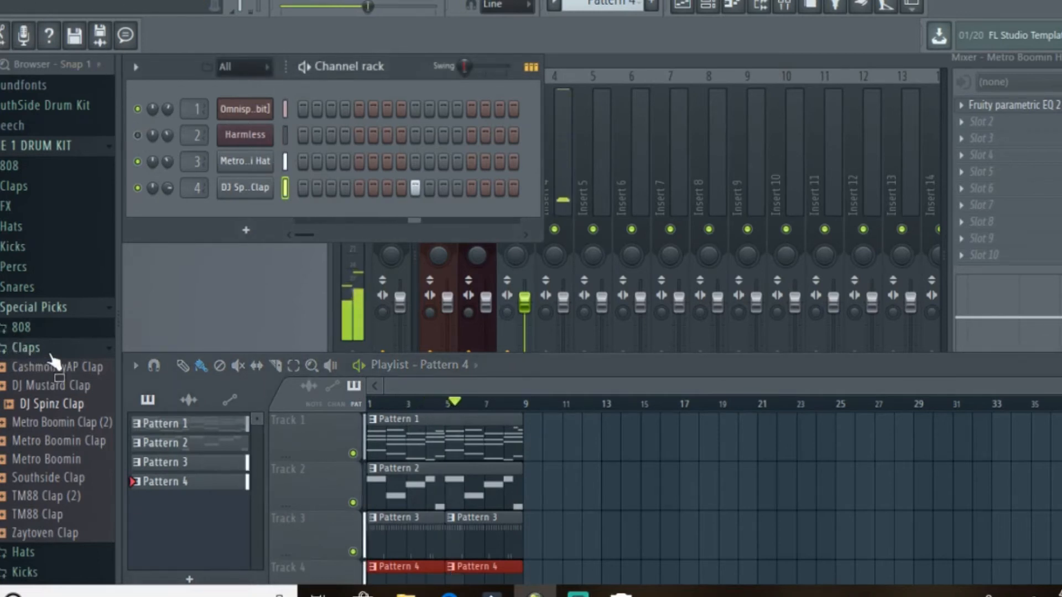
click(166, 423)
Step: Collapse the expanded Claps folder and its drum kit in the browser to reach the other kits
click(29, 348)
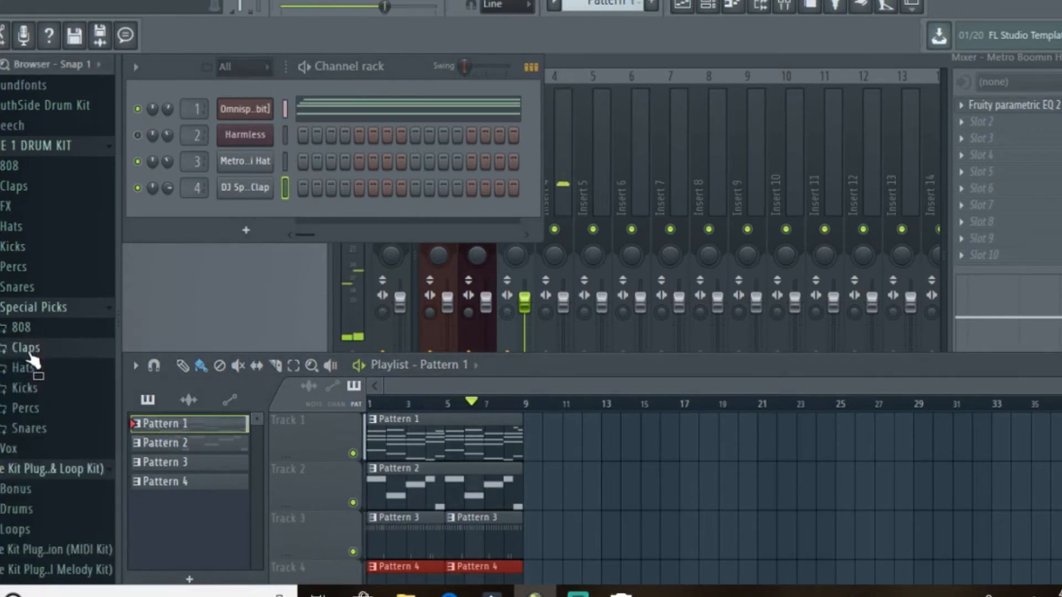
click(17, 146)
scroll(55, 249, up, 2)
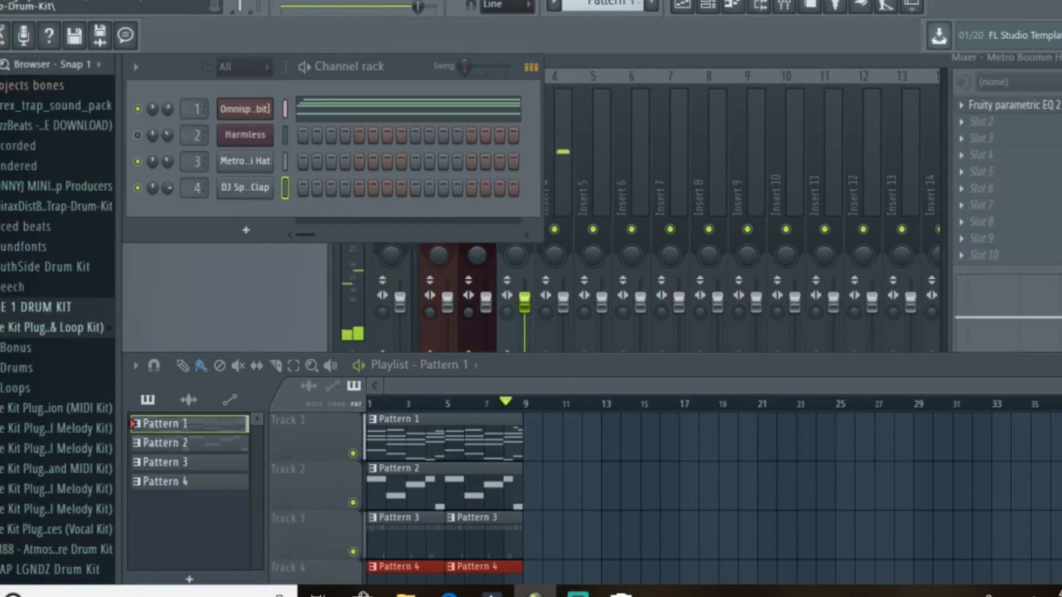
scroll(55, 249, up, 3)
Step: Lower the frequency of band 6 in the Omnisphere mixer track's Fruity parametric EQ 2 and close the equalizer
click(618, 62)
click(446, 111)
click(1027, 106)
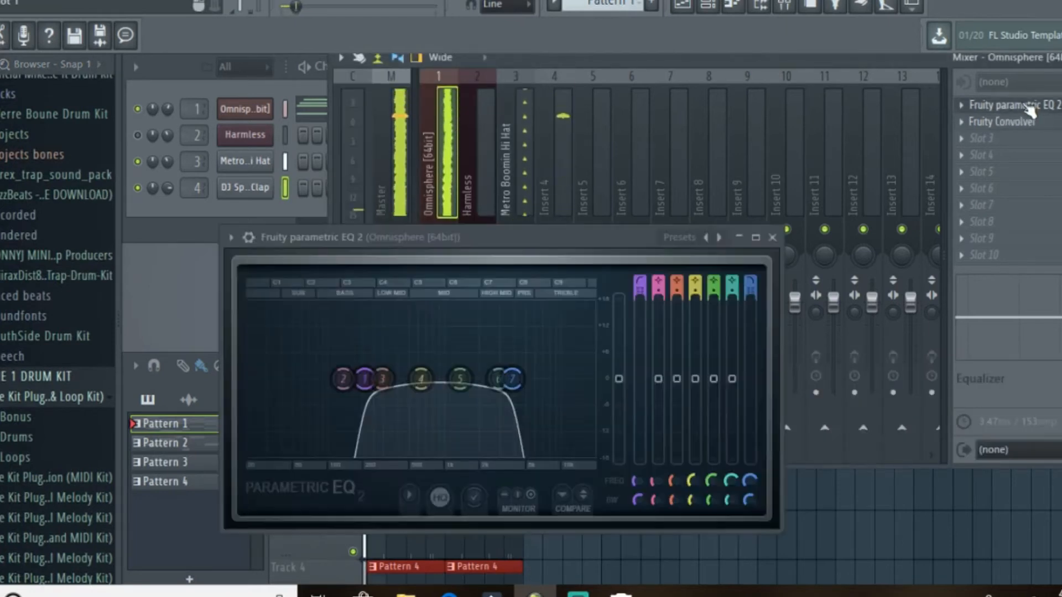
drag(498, 378, 422, 385)
click(774, 238)
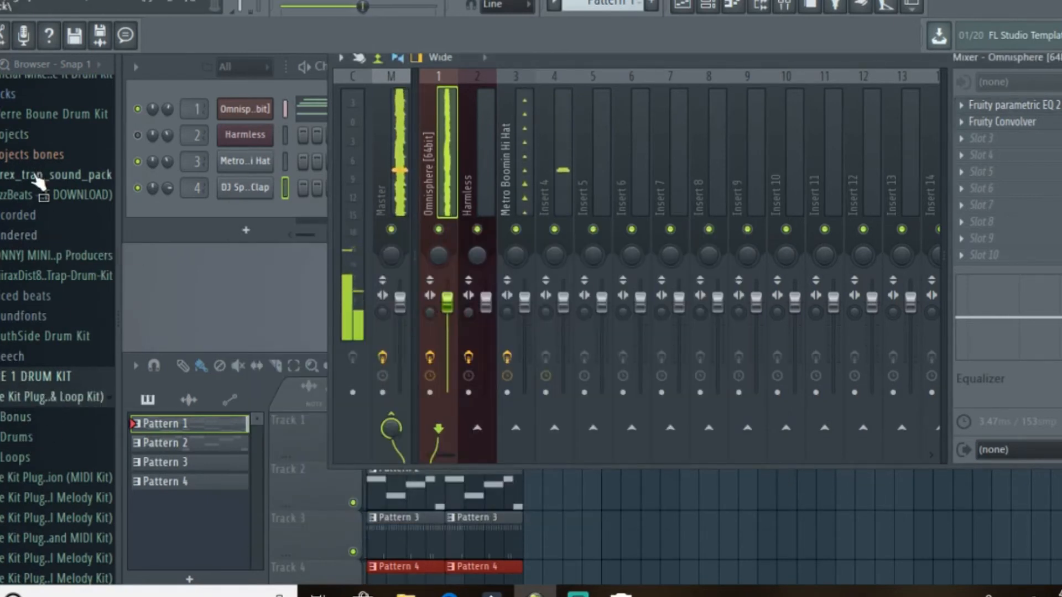
Step: Audition the samples in the Pierre drum kit's 808s folder, from basic 808 through Yo Pi'erre 808, against the playing beat
click(24, 113)
click(26, 135)
click(33, 153)
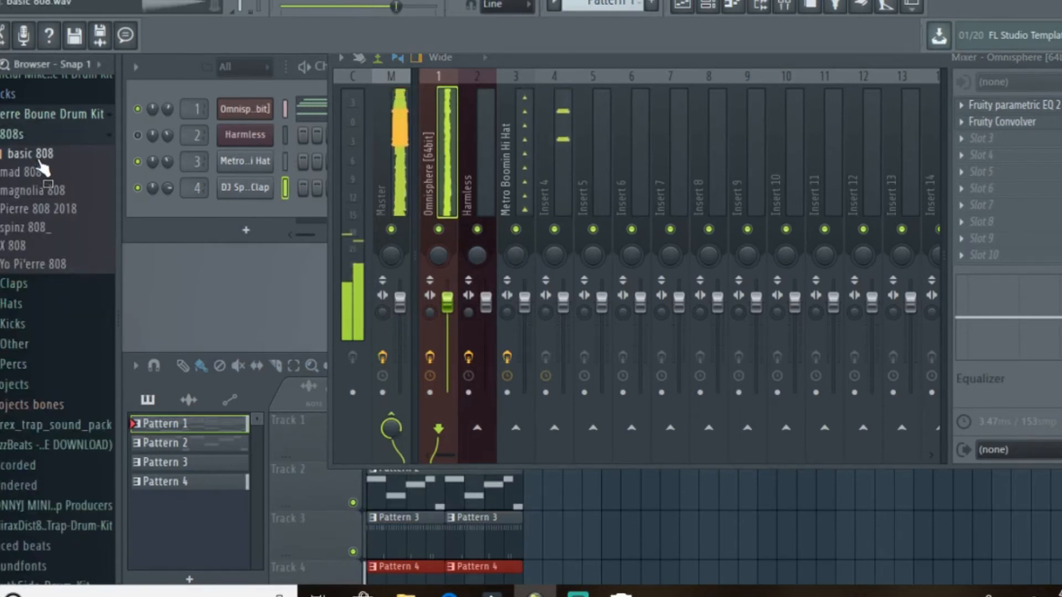
click(42, 172)
click(46, 195)
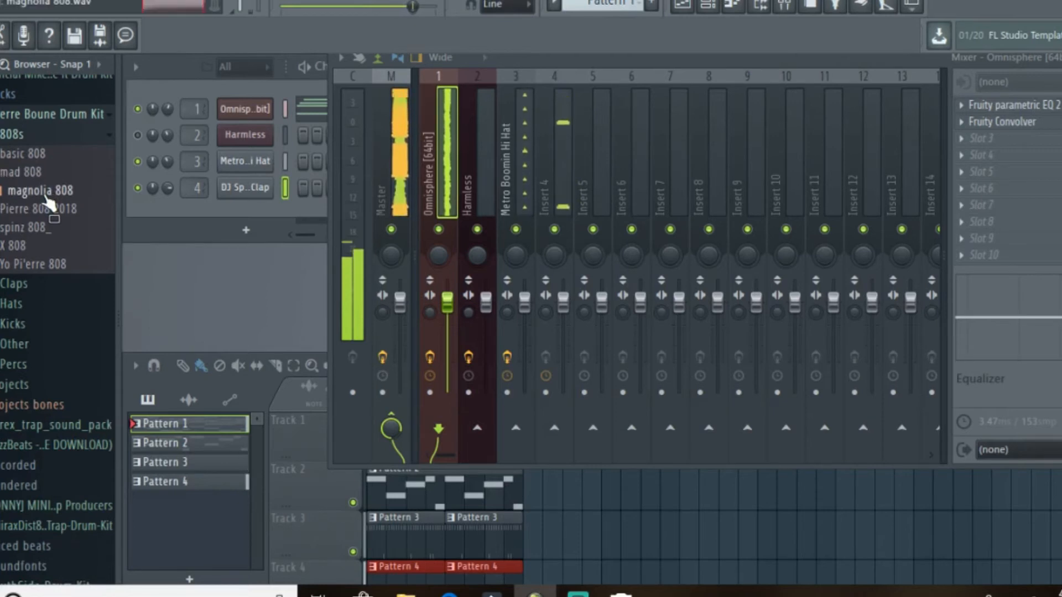
click(47, 209)
click(47, 227)
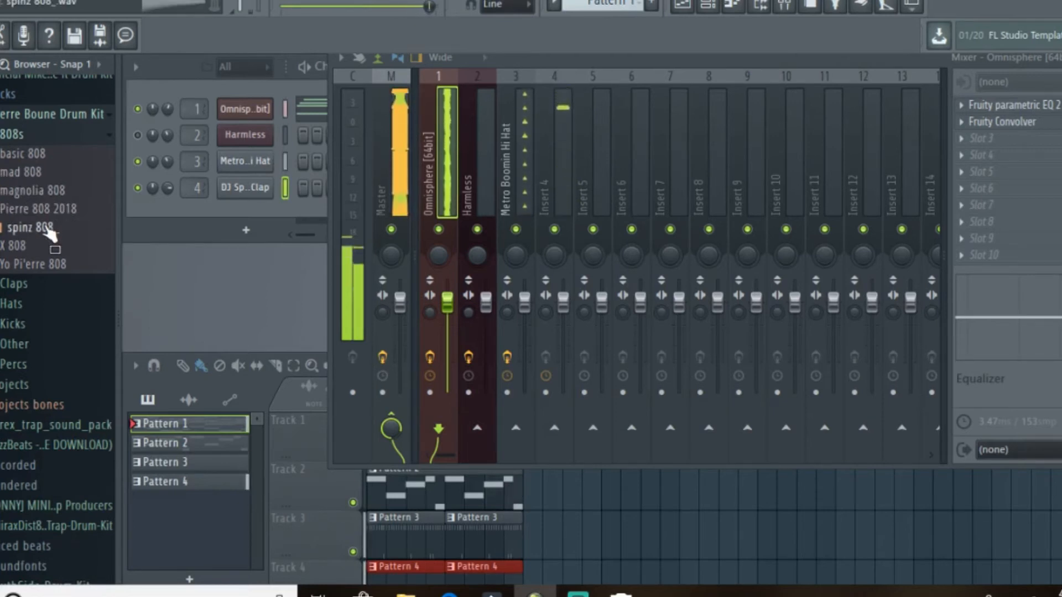
click(50, 247)
click(53, 266)
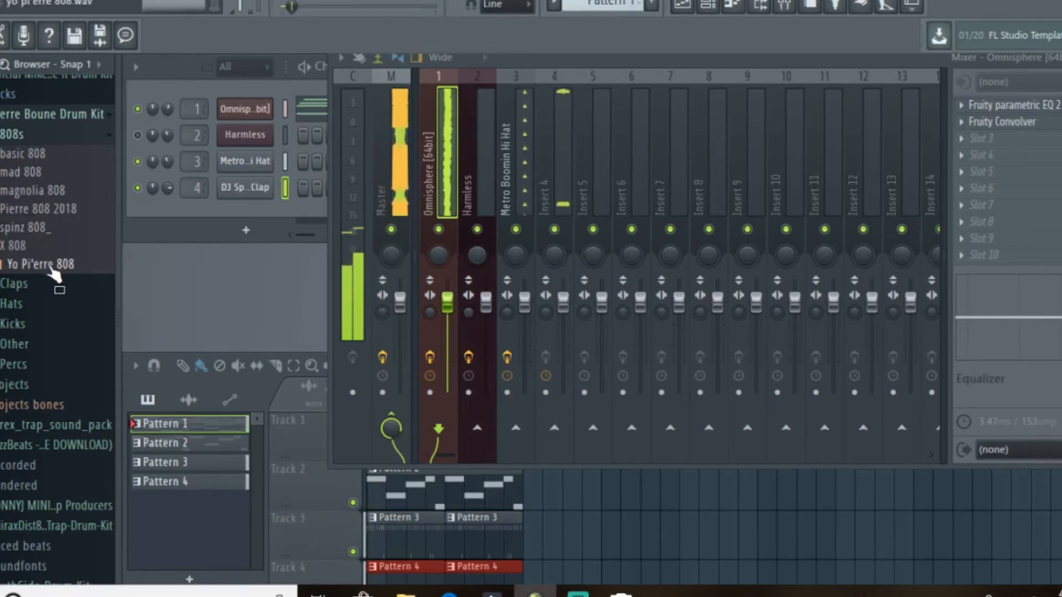
click(44, 228)
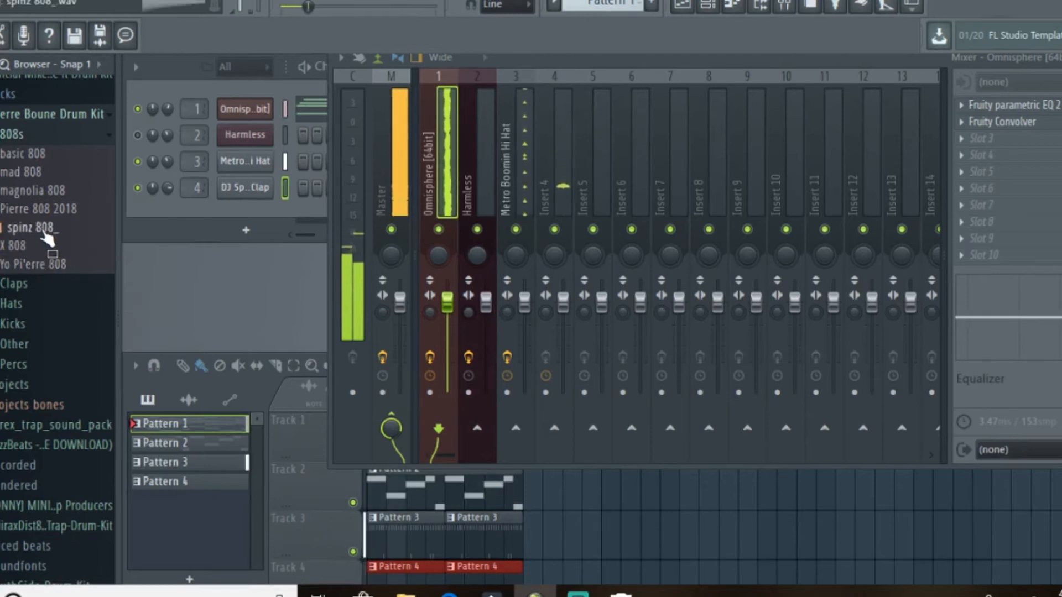
click(44, 211)
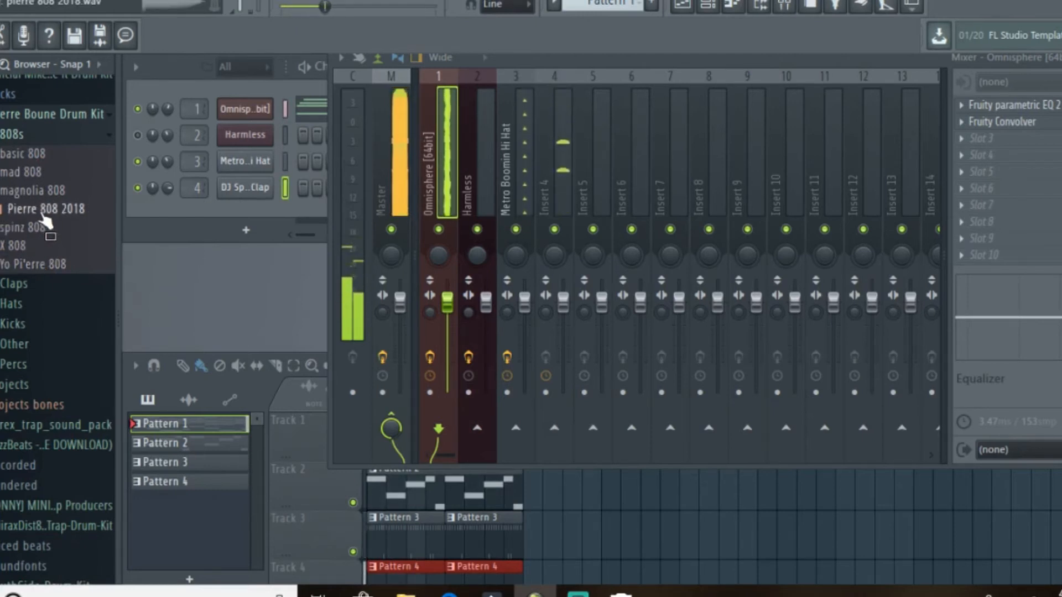
click(40, 172)
click(36, 155)
Step: Load the basic 808 sample into a new channel and open that channel's piano roll
right_click(35, 150)
click(66, 171)
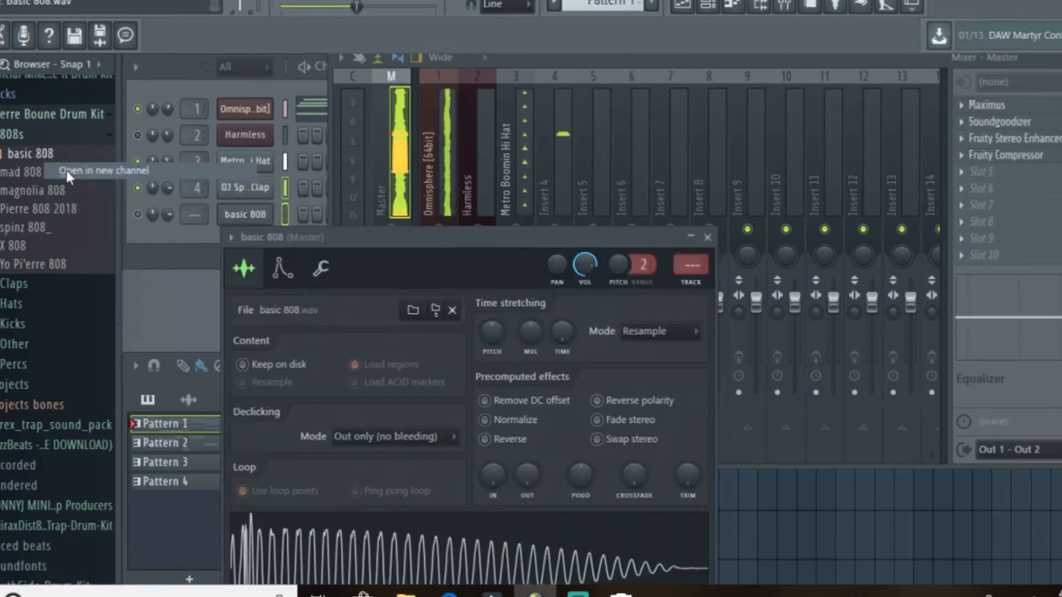
click(178, 230)
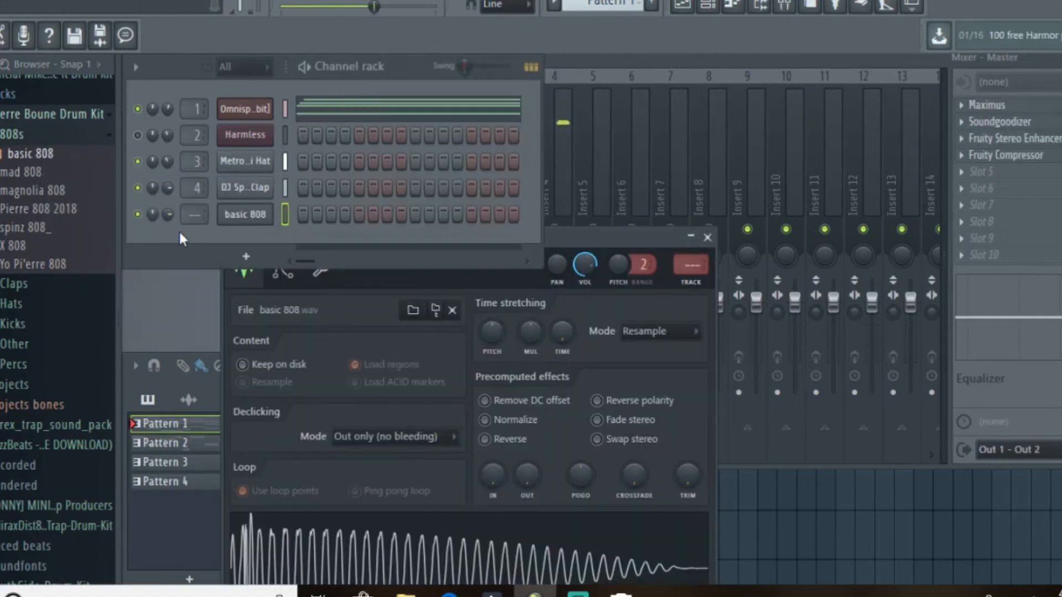
right_click(247, 215)
click(303, 211)
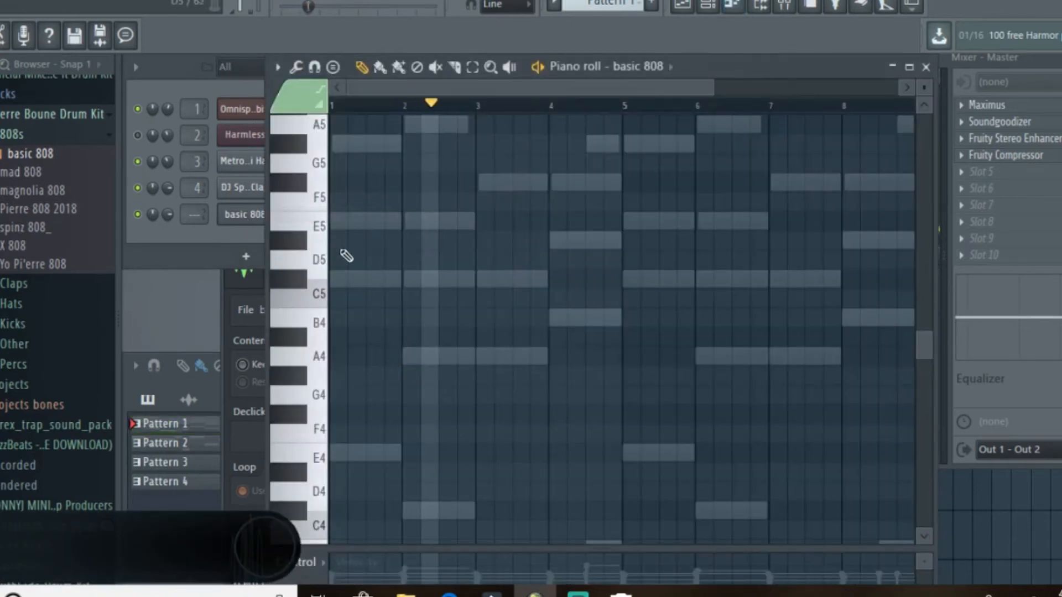
Step: Add basic 808 notes: E5 at the start of bar 1, C#5 on beat 2 of bar 2 and beat 1 of bar 3, B4 on beat 2 of bar 4
click(332, 222)
key(space)
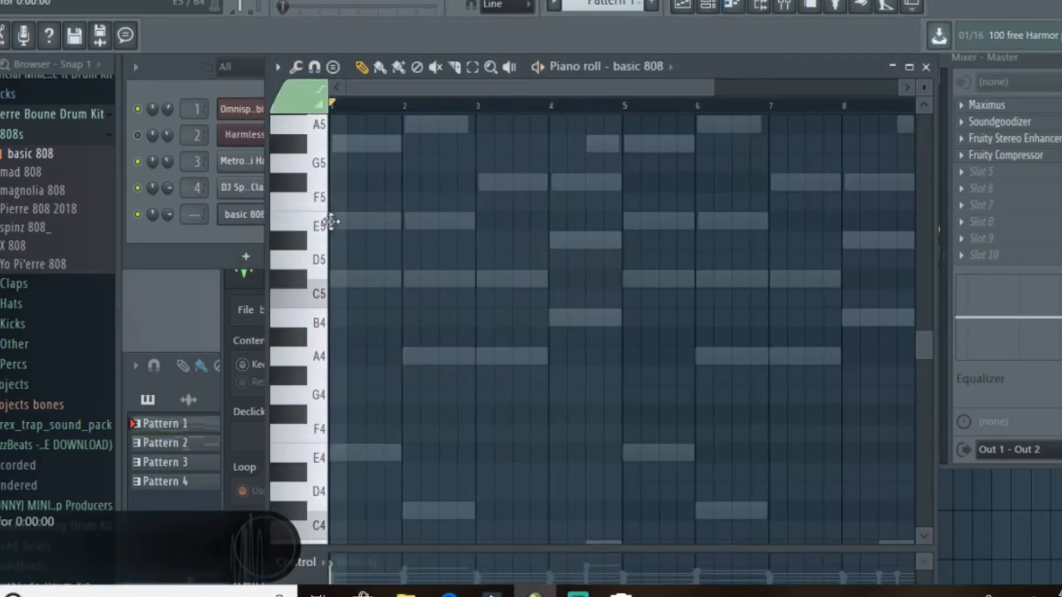
key(space)
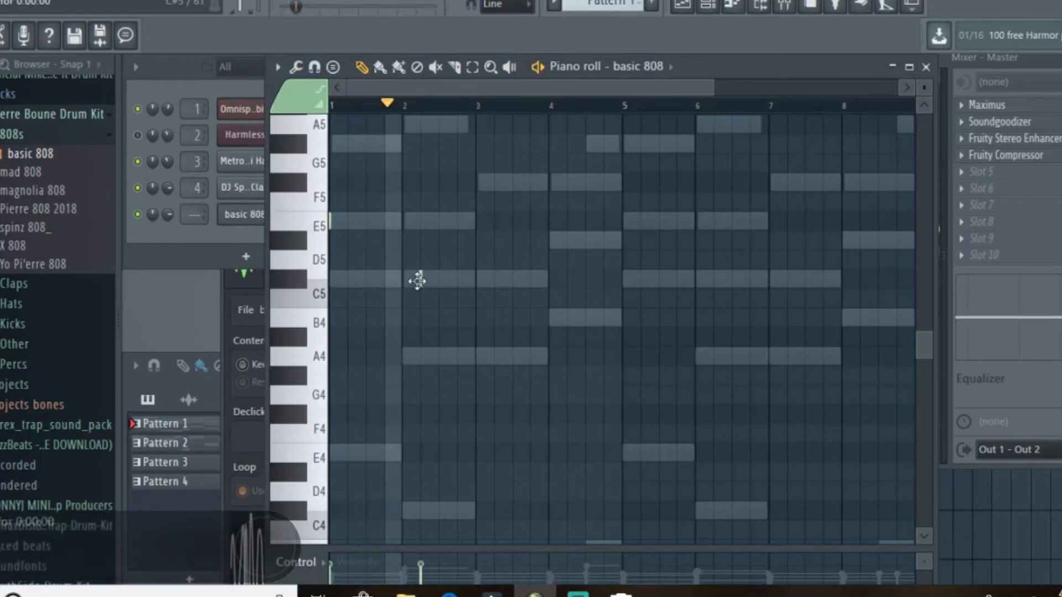
click(421, 279)
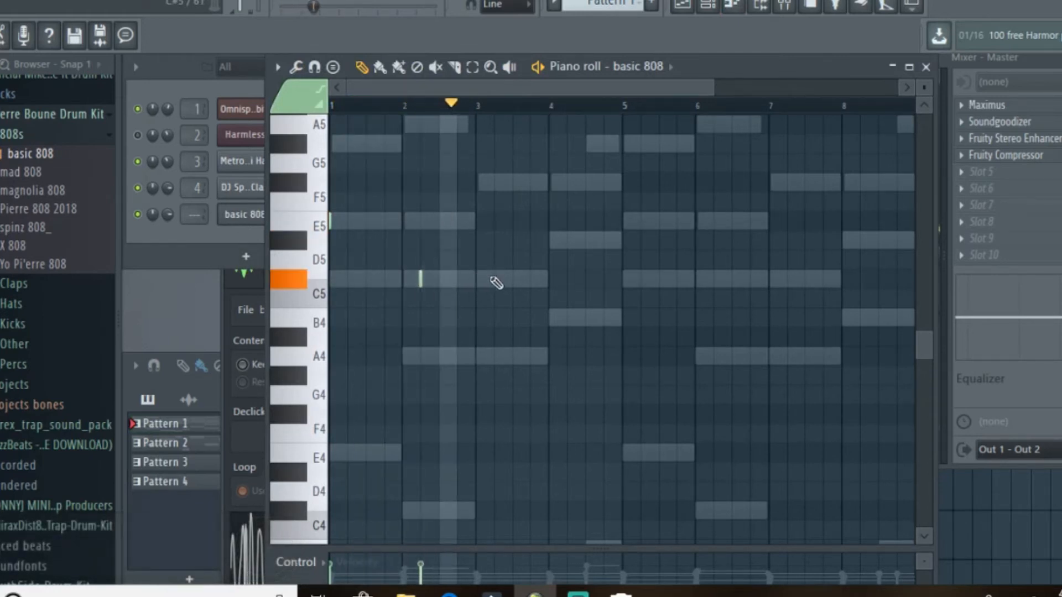
click(494, 279)
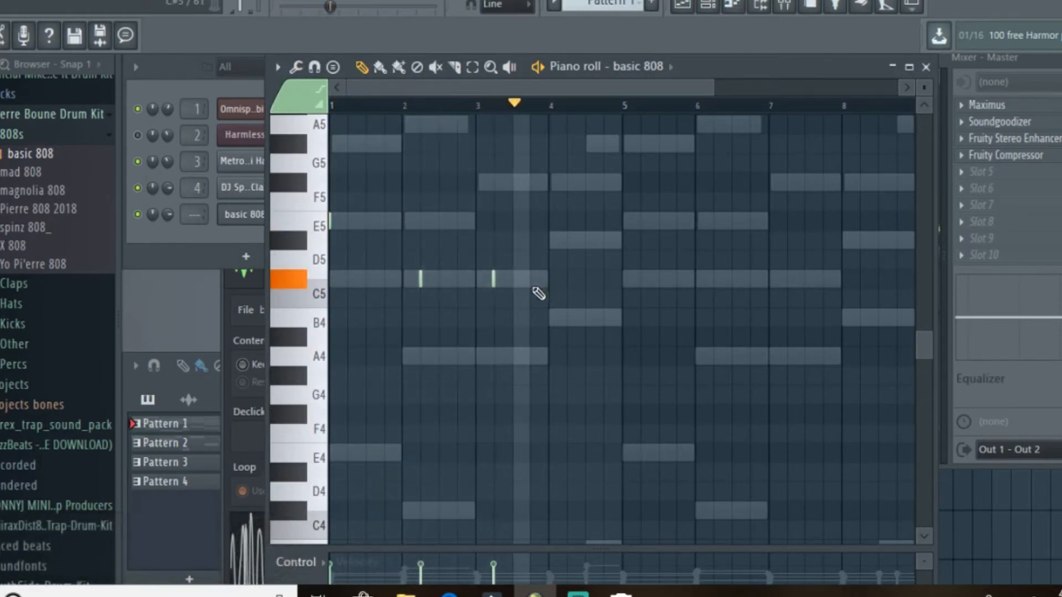
right_click(493, 279)
click(475, 278)
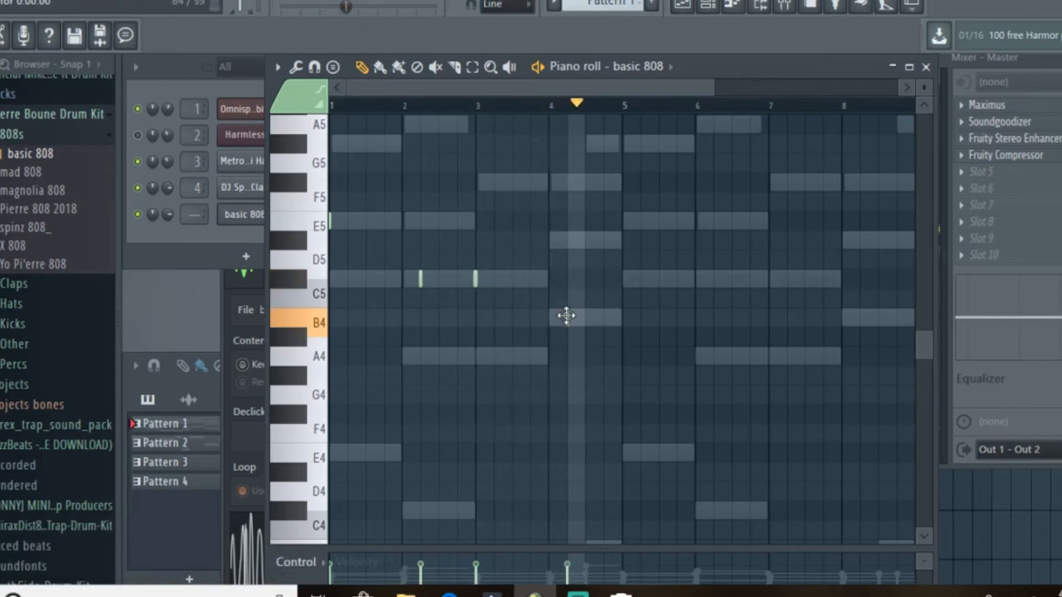
click(565, 318)
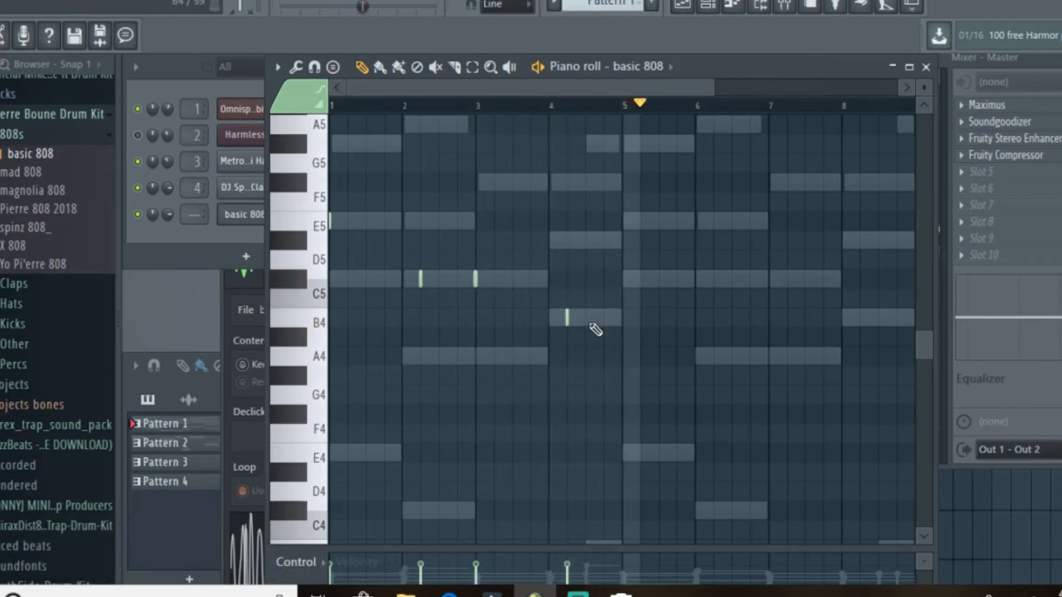
Step: Duplicate the four 808 notes from bars 1 to 4 into bars 5 to 8
drag(626, 367, 330, 192)
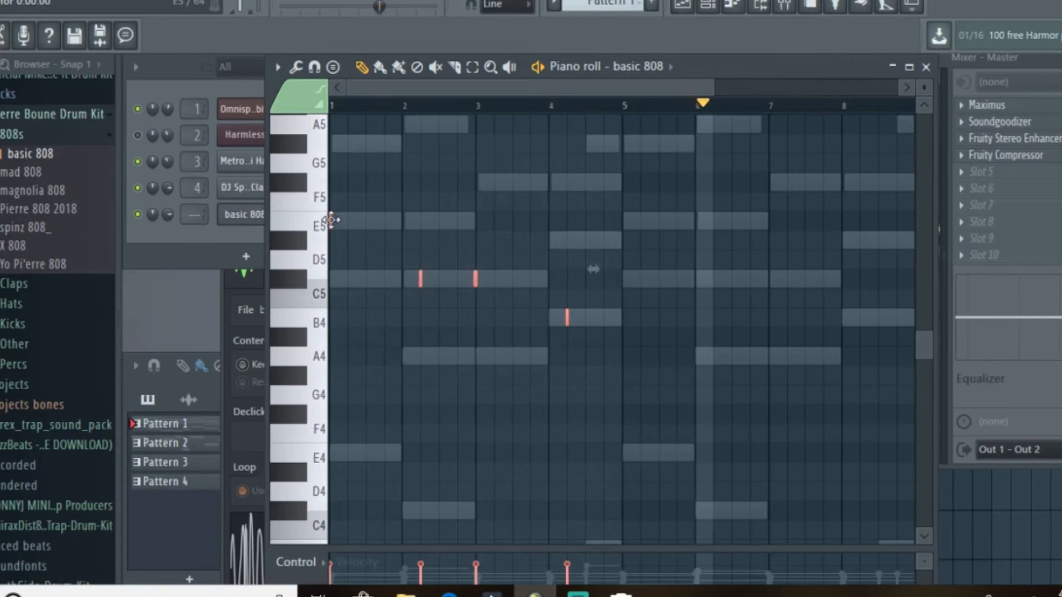
key(ctrl+b)
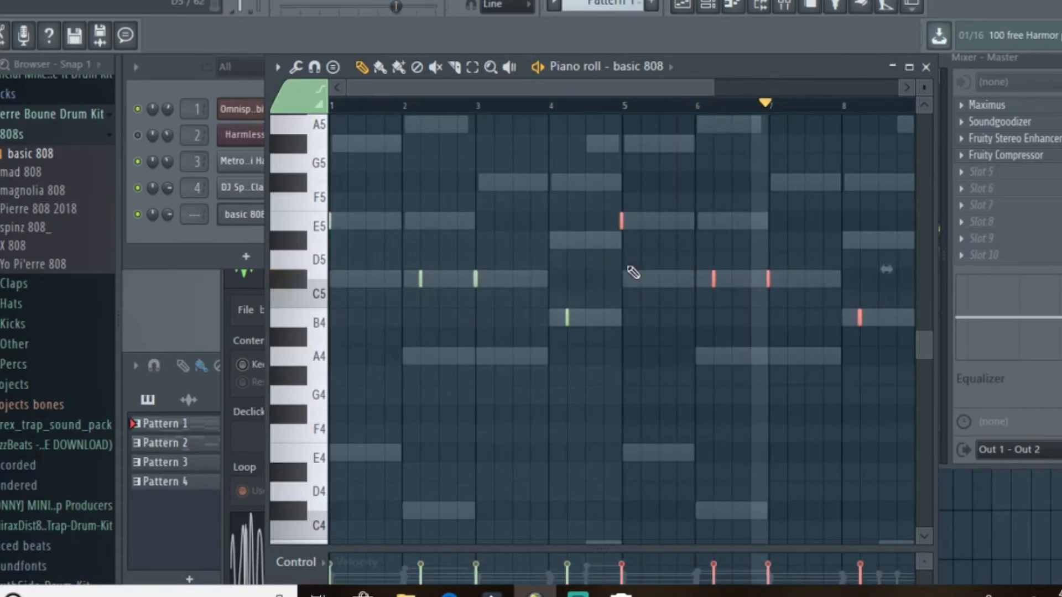
scroll(633, 272, down, 3)
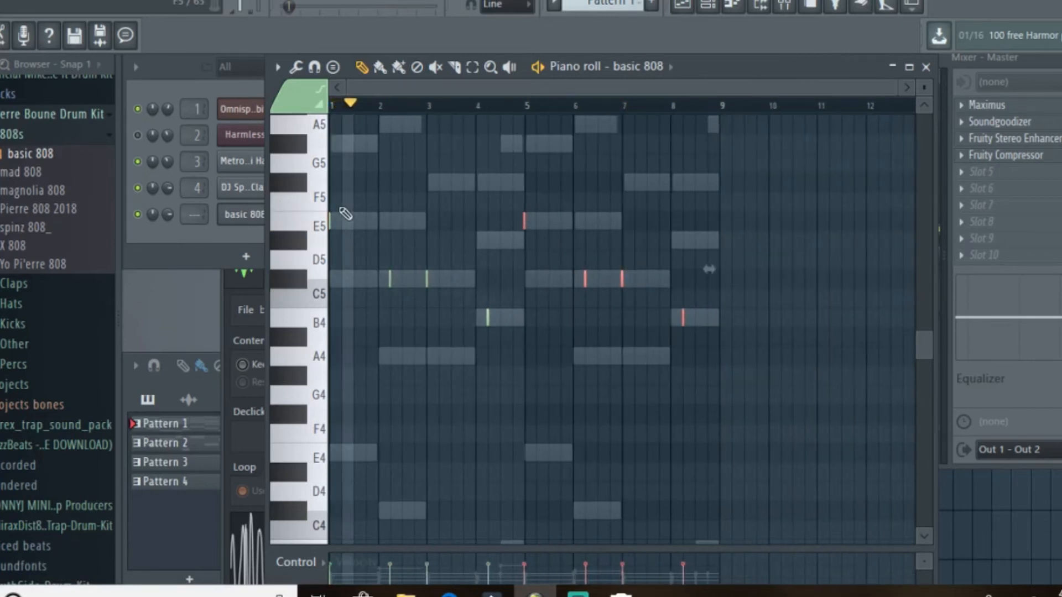
Step: Add a second B4 808 note midway through beat 3 of bar 4 and an F#5 note half a beat into bar 6
scroll(409, 232, up, 3)
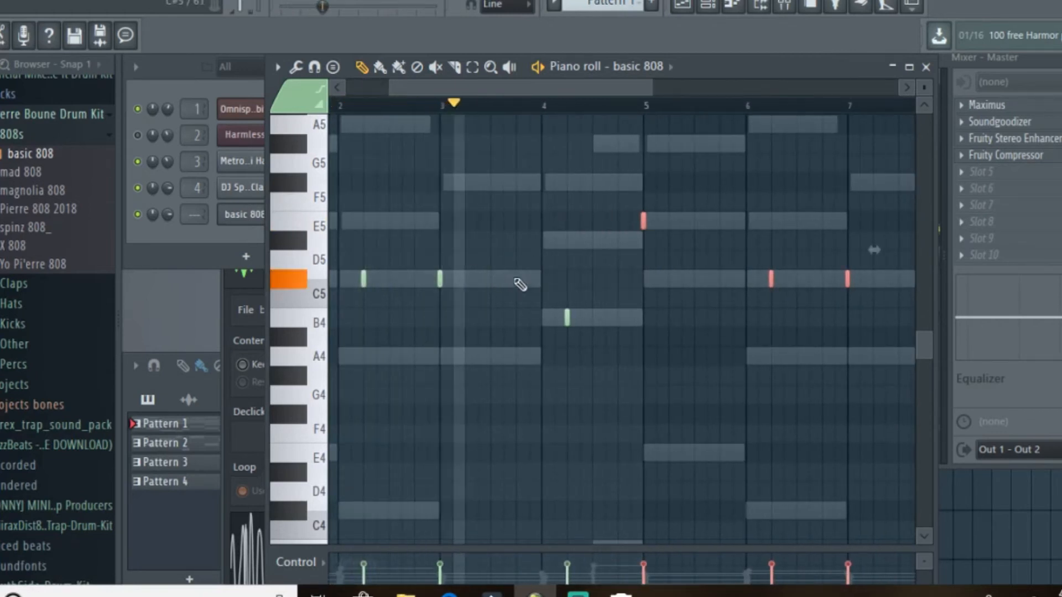
click(612, 318)
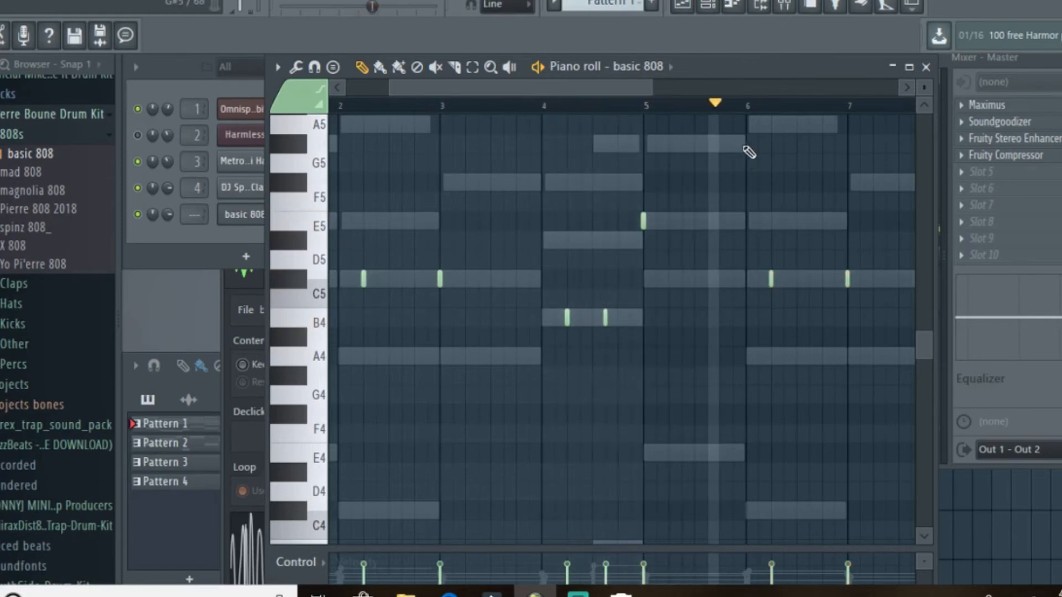
click(735, 144)
drag(738, 146, 759, 142)
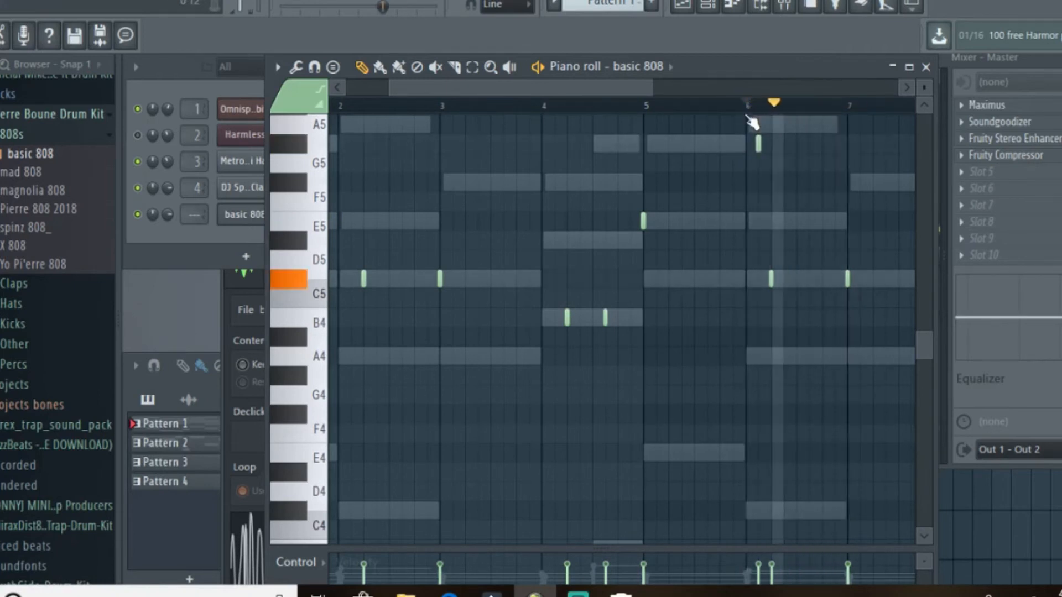
drag(645, 89, 681, 93)
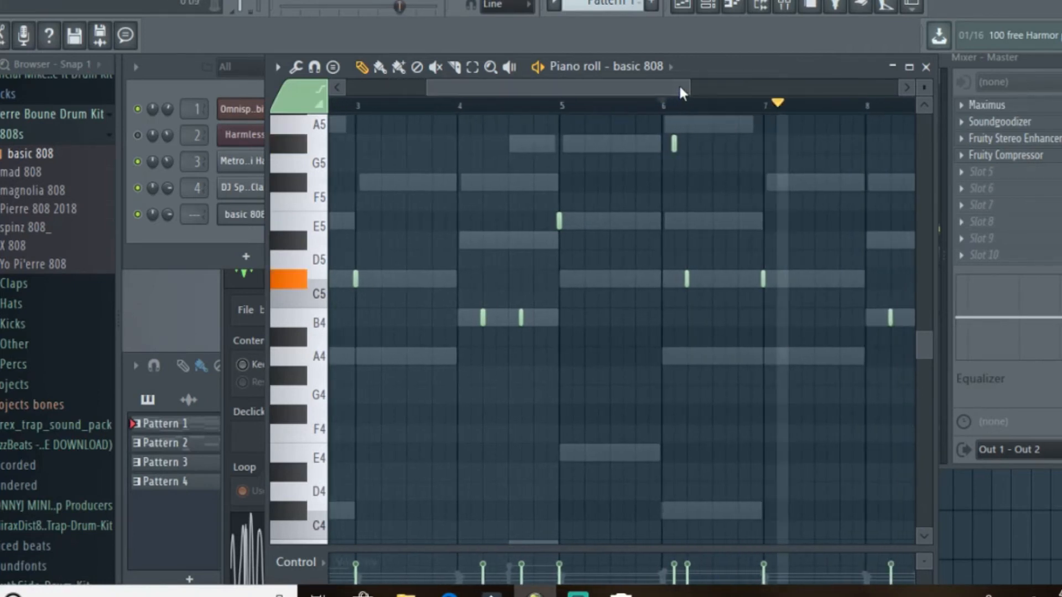
drag(674, 143, 674, 187)
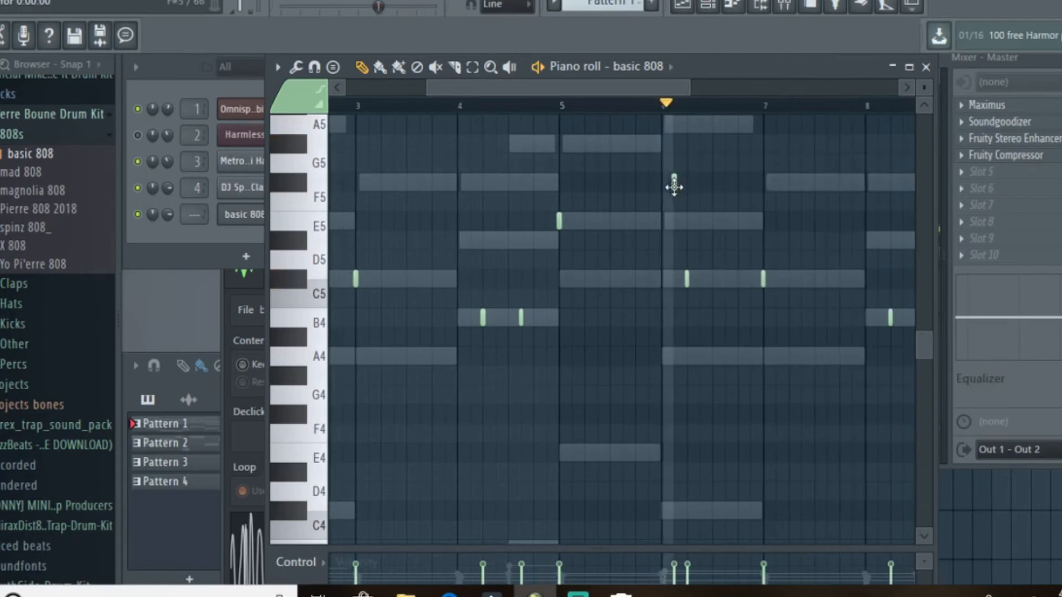
Step: Add a B4 note one step after the existing B4 in bar 8, followed one step later by an A4 note
drag(653, 84, 704, 92)
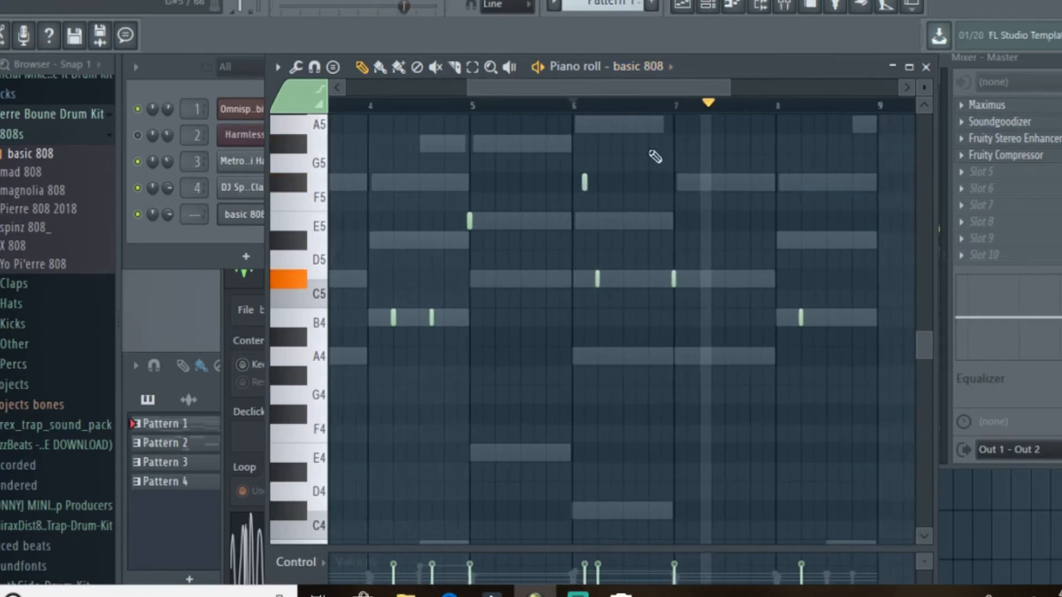
scroll(909, 343, up, 1)
scroll(909, 344, up, 3)
click(633, 318)
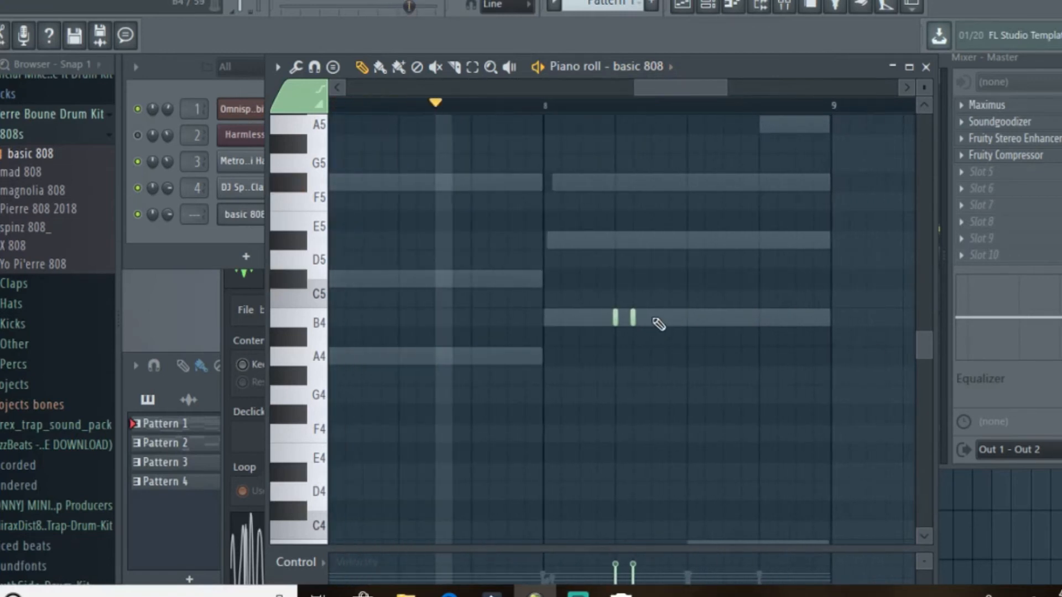
double_click(651, 317)
click(658, 374)
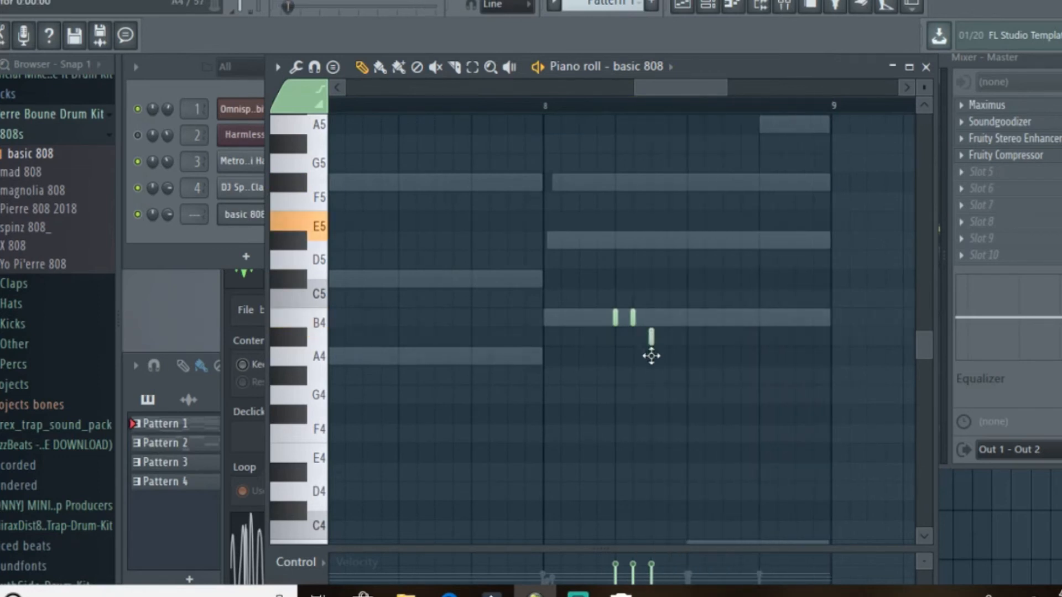
drag(651, 356, 651, 360)
Step: Extend the A4 note to the end of bar 8, and apply quick legato to all the 808 notes
scroll(651, 361, down, 5)
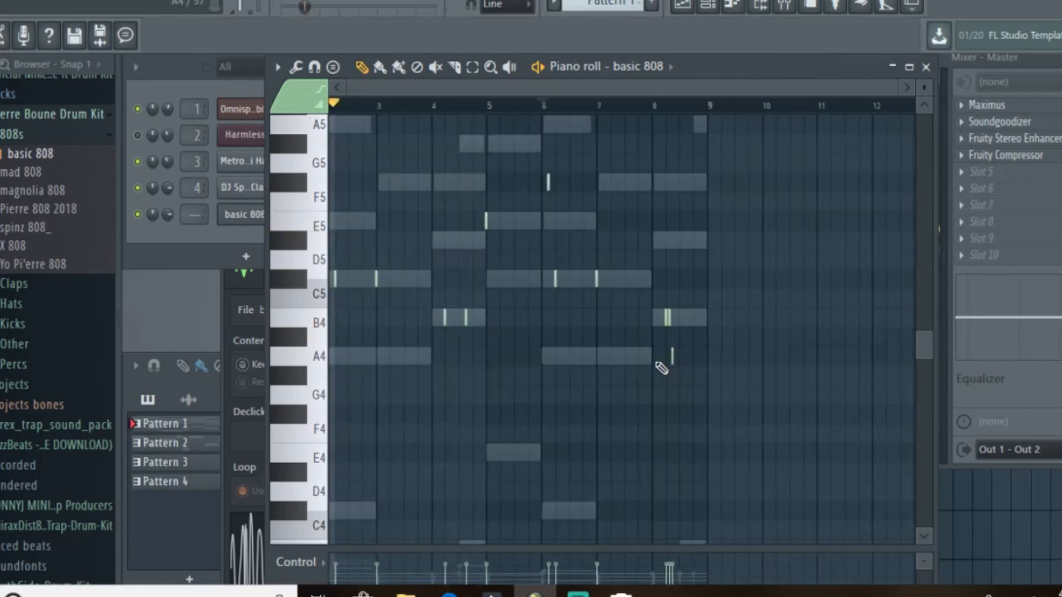
scroll(733, 359, up, 5)
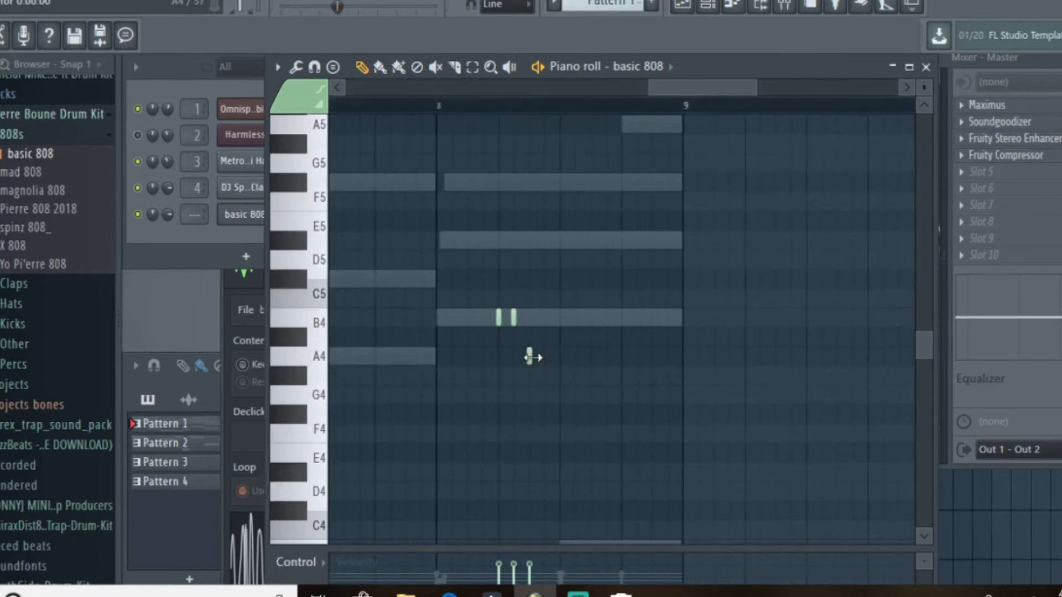
drag(533, 358, 687, 360)
drag(660, 424, 3, 137)
key(ctrl+a)
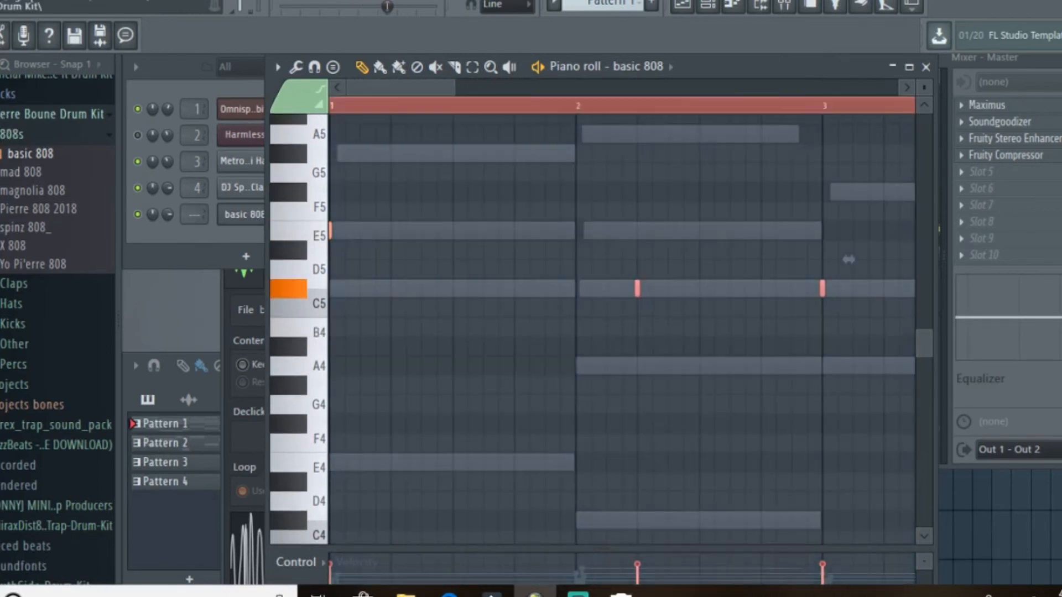
key(ctrl+l)
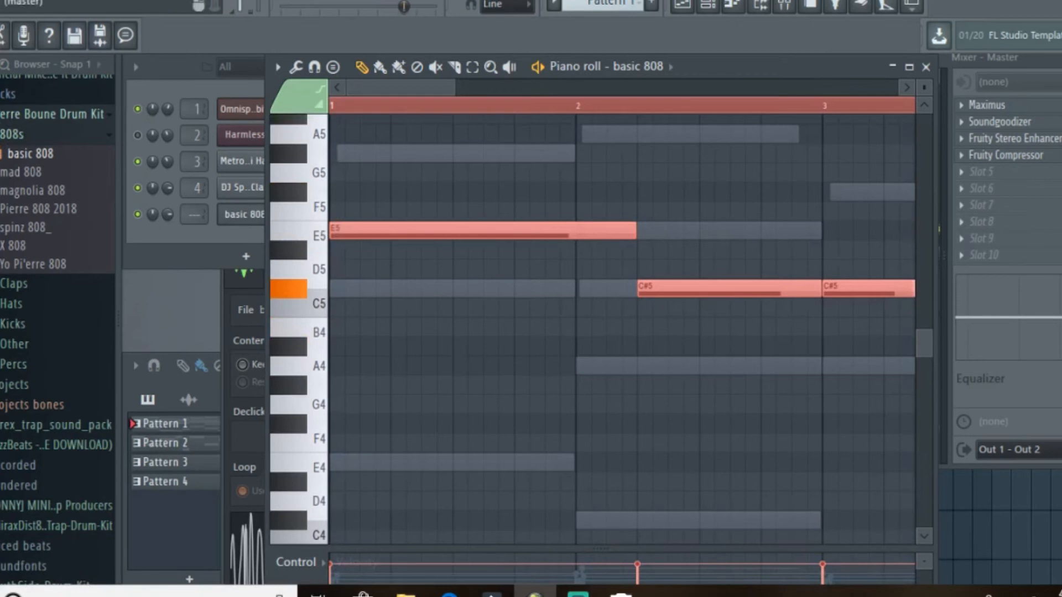
Step: Close the piano roll of the basic 808 channel
click(926, 68)
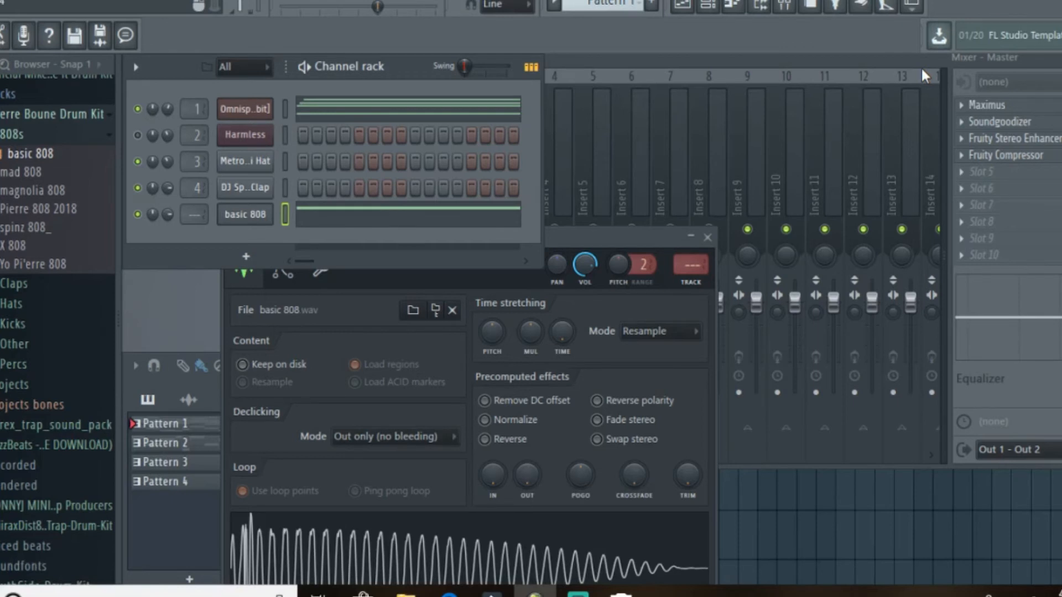
right_click(251, 220)
click(291, 208)
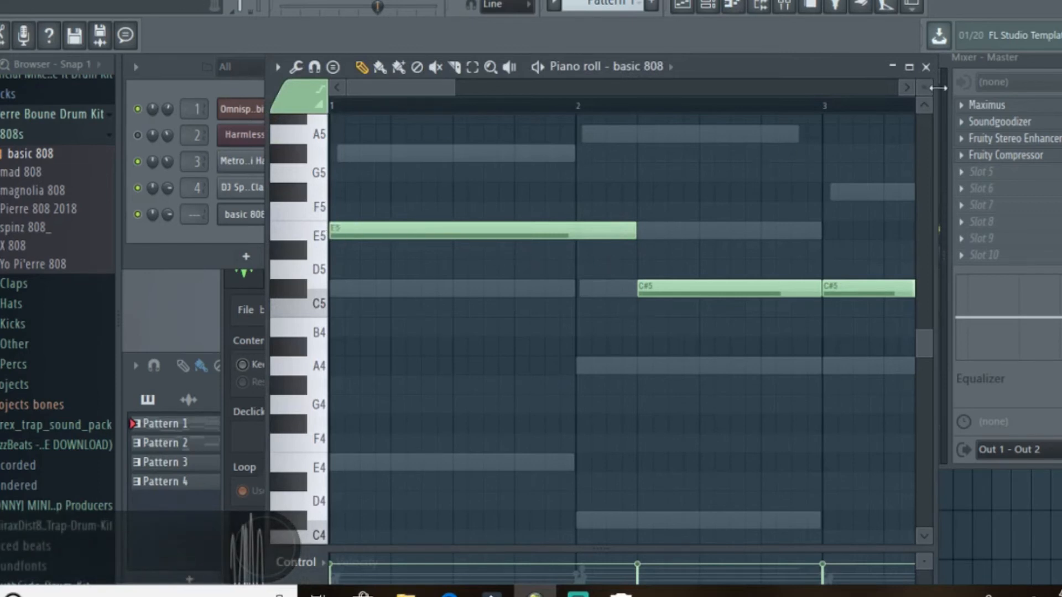
click(926, 67)
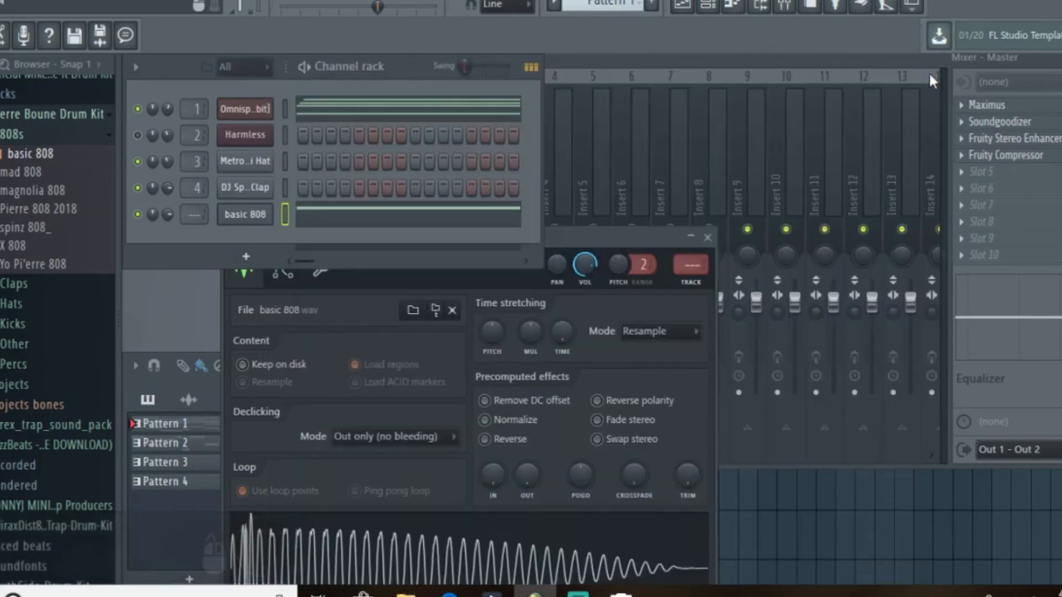
Step: In the basic 808's volume envelope, lengthen the hold and lower decay, sustain and release to their minimum
click(259, 220)
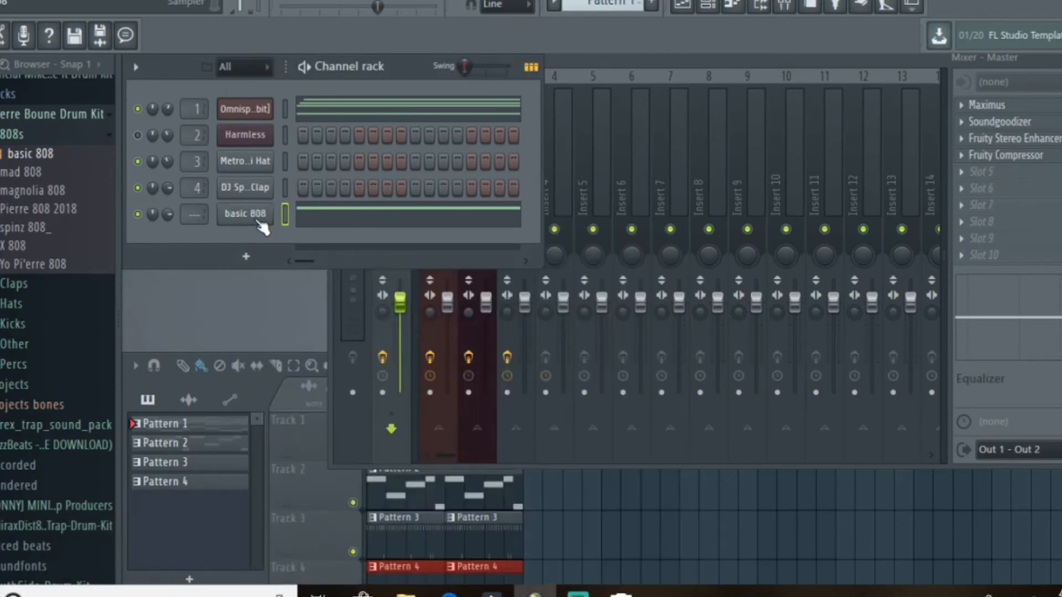
click(258, 221)
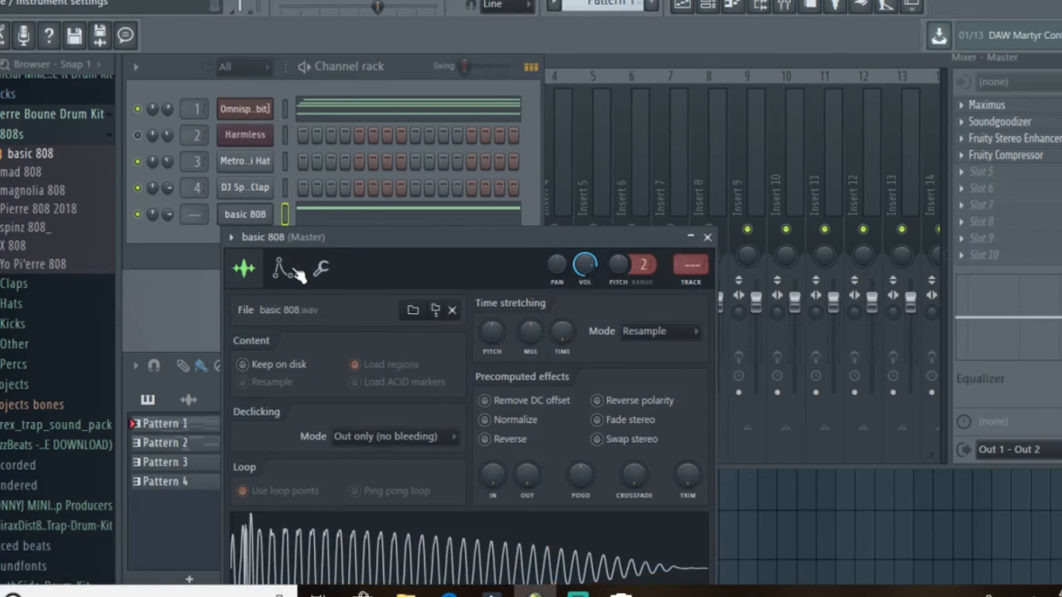
click(282, 270)
click(254, 376)
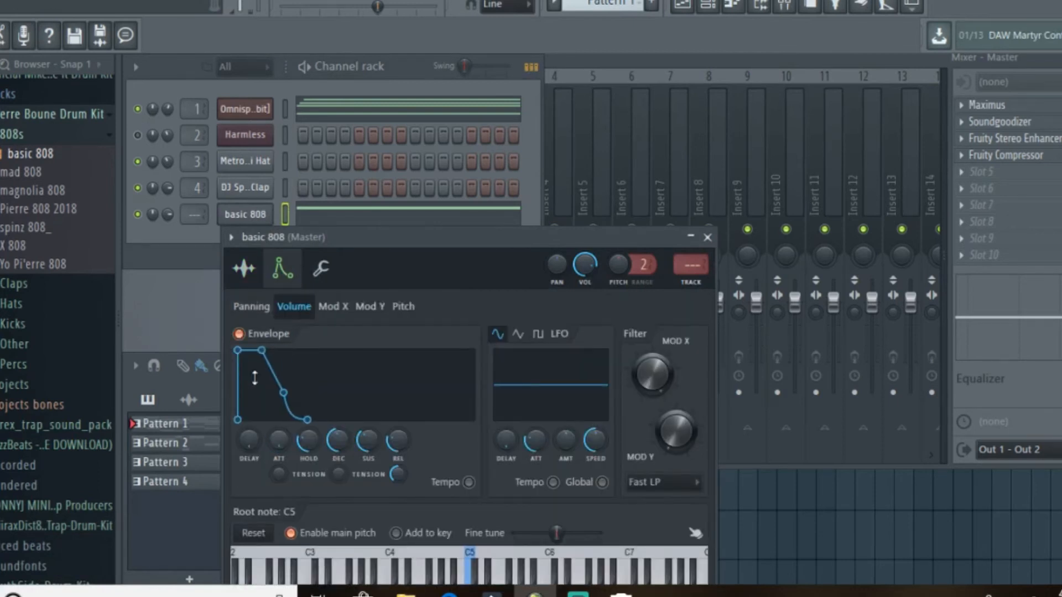
drag(337, 441, 309, 420)
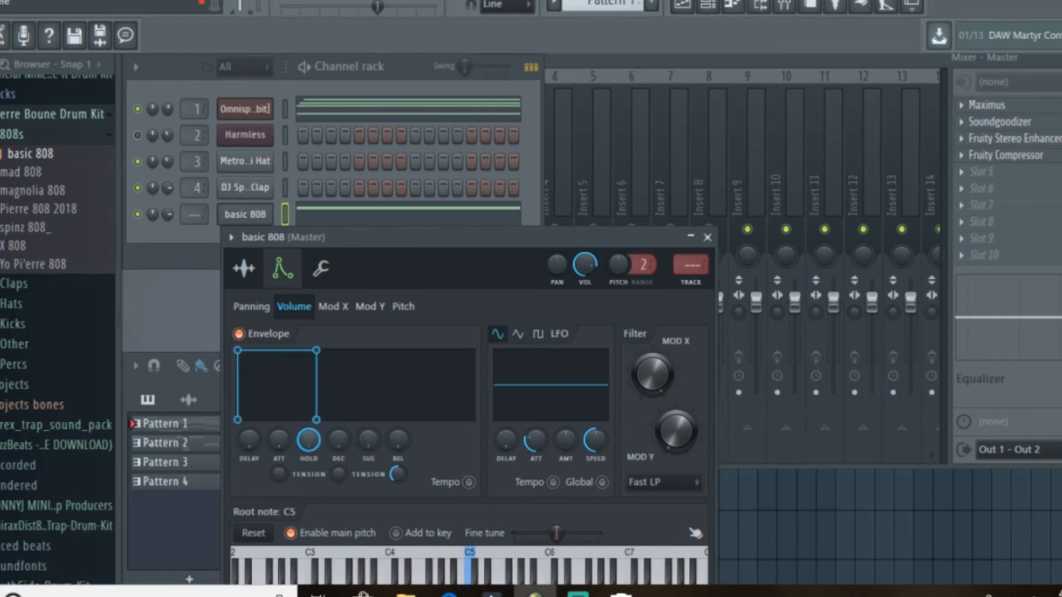
click(708, 238)
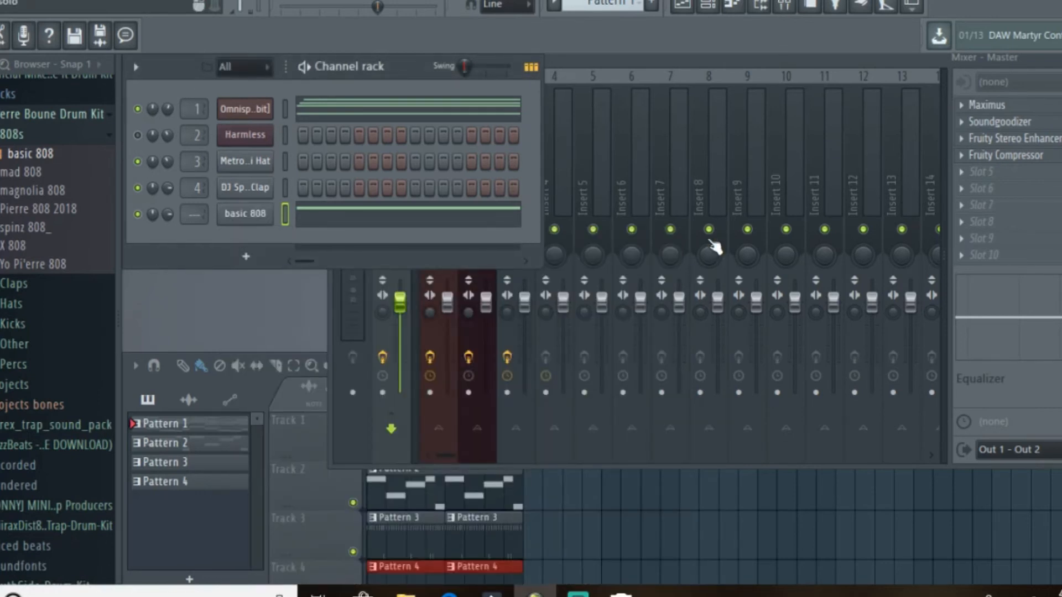
click(254, 218)
click(253, 219)
click(254, 218)
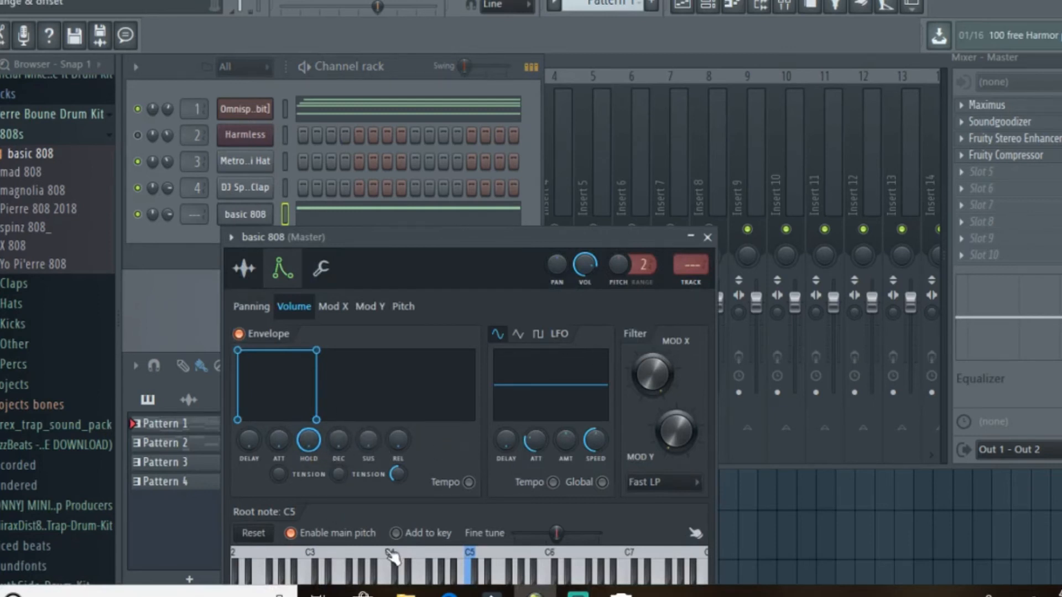
click(707, 236)
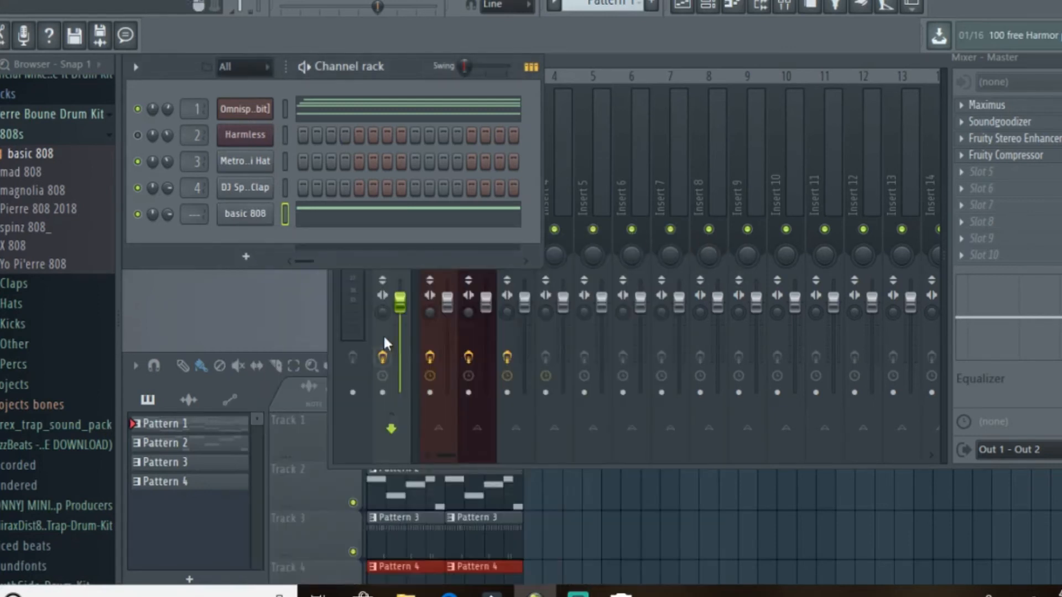
Step: Copy the basic 808 notes from Pattern 1 and paste them into the 808 channel of a new Pattern 5
right_click(259, 218)
click(433, 240)
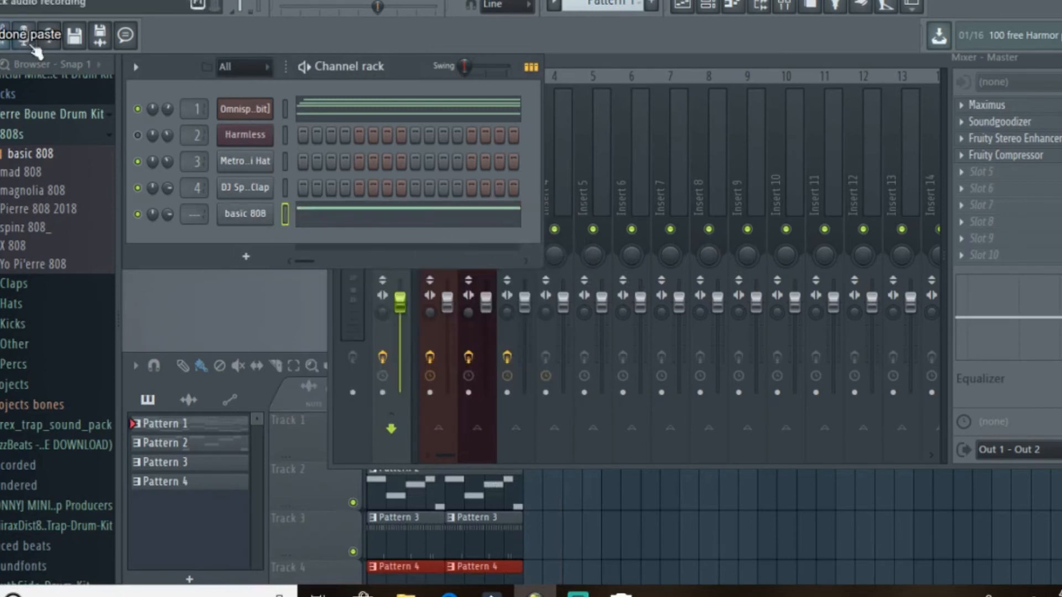
right_click(265, 213)
click(478, 235)
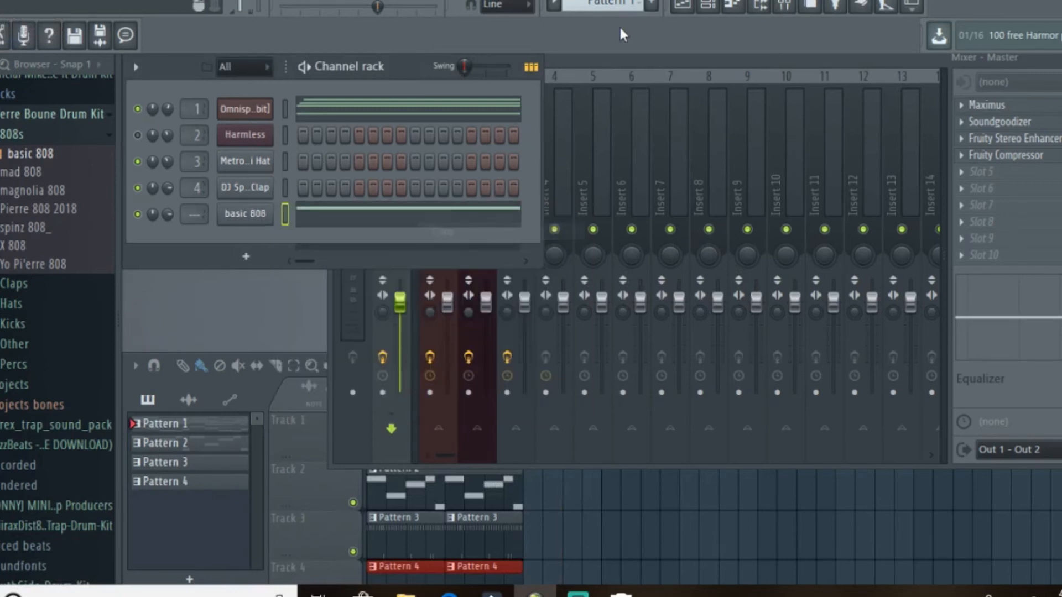
click(652, 4)
click(688, 21)
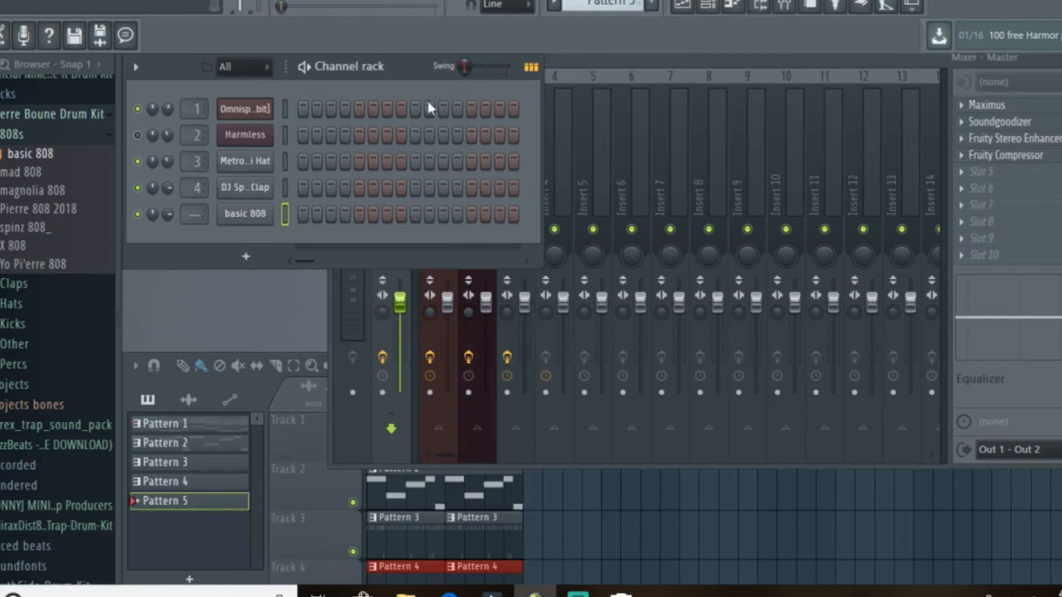
right_click(252, 214)
click(475, 247)
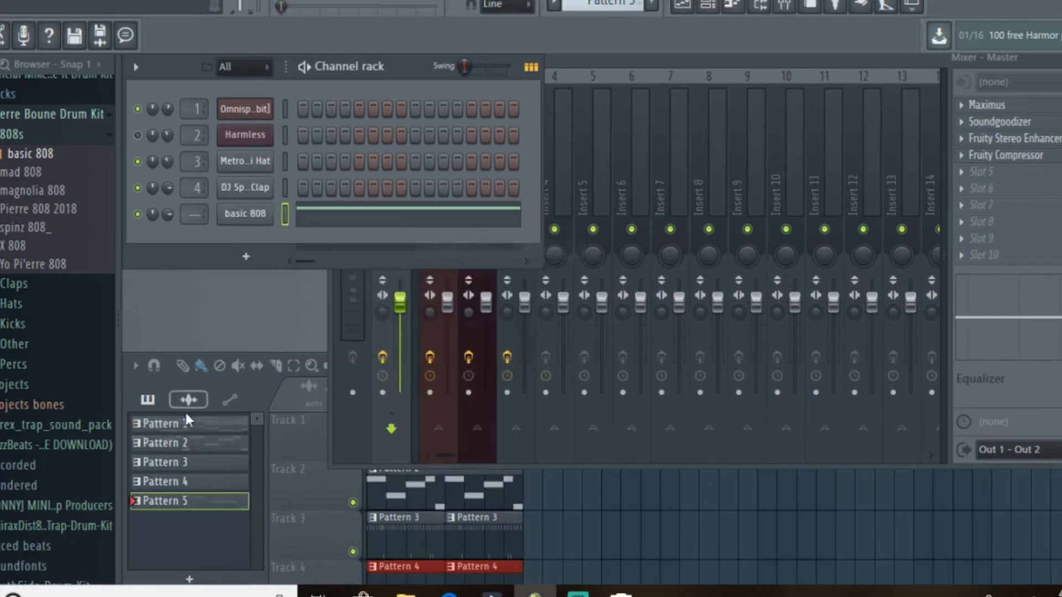
Step: Cut the basic 808 notes out of Pattern 1
click(191, 424)
right_click(260, 215)
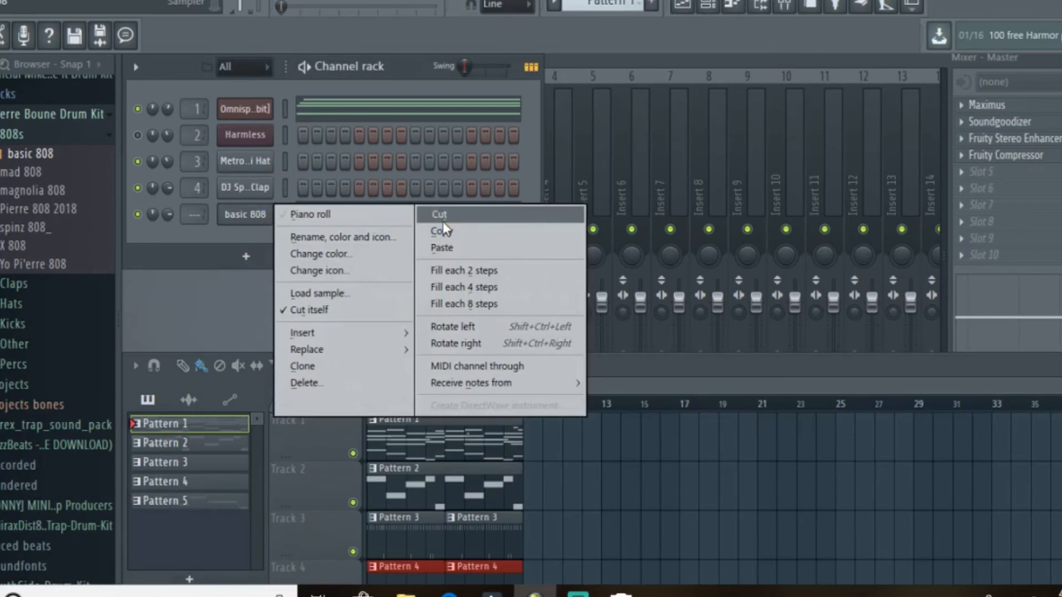
click(442, 220)
Step: Place Pattern 5 at bar 1 on Track 5 of the playlist
click(212, 503)
double_click(617, 367)
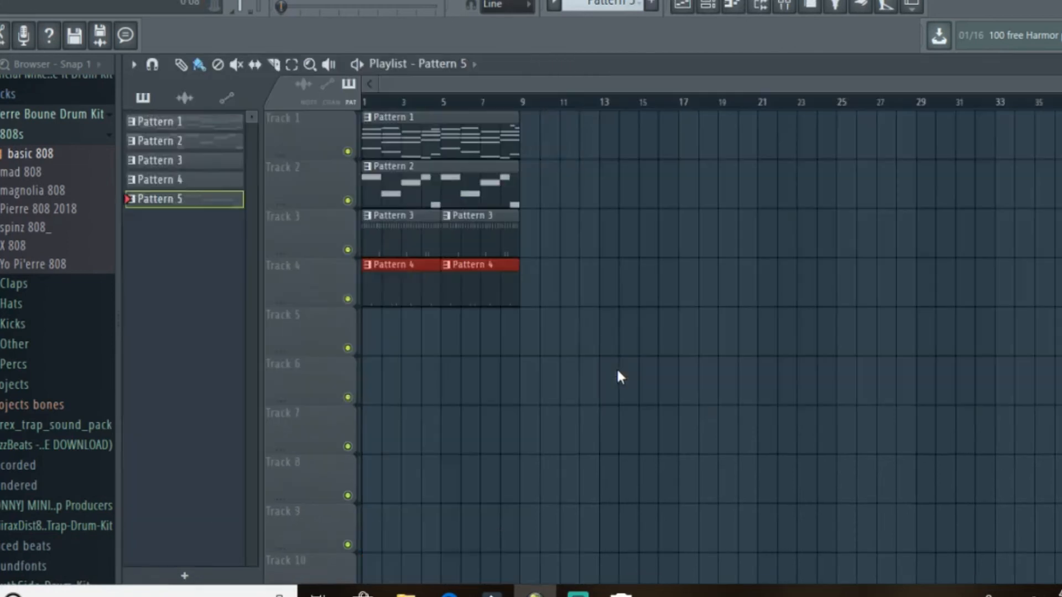
click(371, 342)
double_click(730, 67)
Step: Route the basic 808 channel to mixer track Insert 5
click(784, 6)
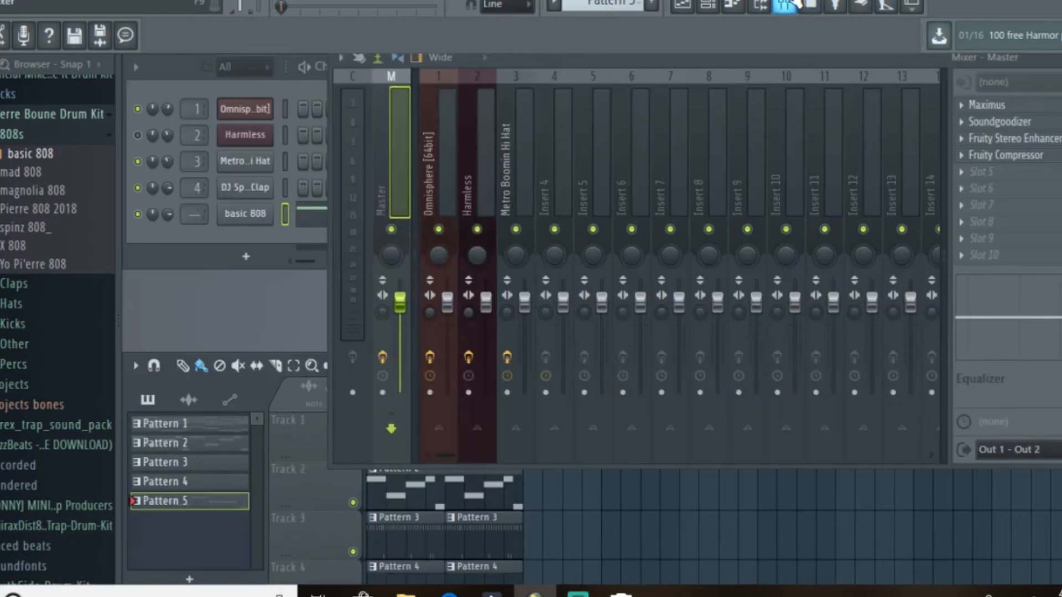
right_click(597, 146)
mouse_move(661, 222)
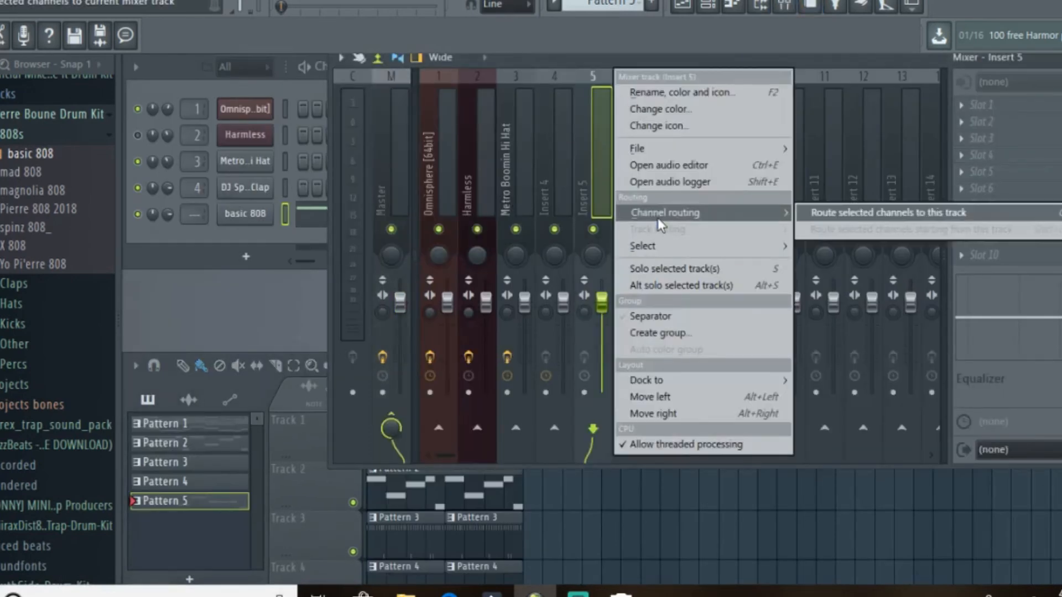
click(829, 212)
Step: Add Fruity Parametric EQ 2 to the 808 mixer track's first slot, with band 1 as a high-pass at about 25 Hz
click(974, 122)
click(973, 122)
click(973, 122)
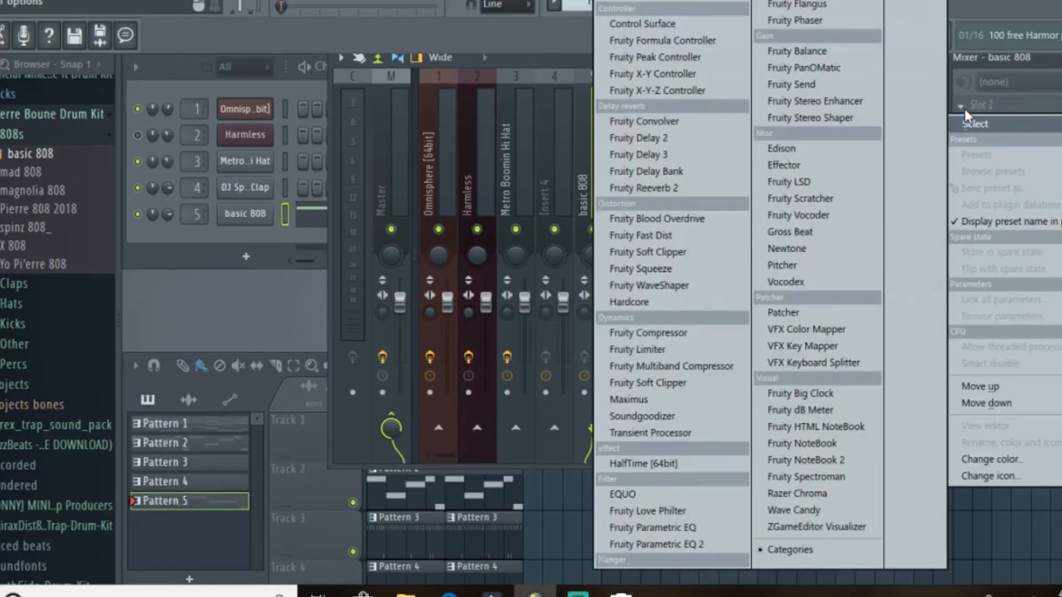
click(652, 545)
click(639, 285)
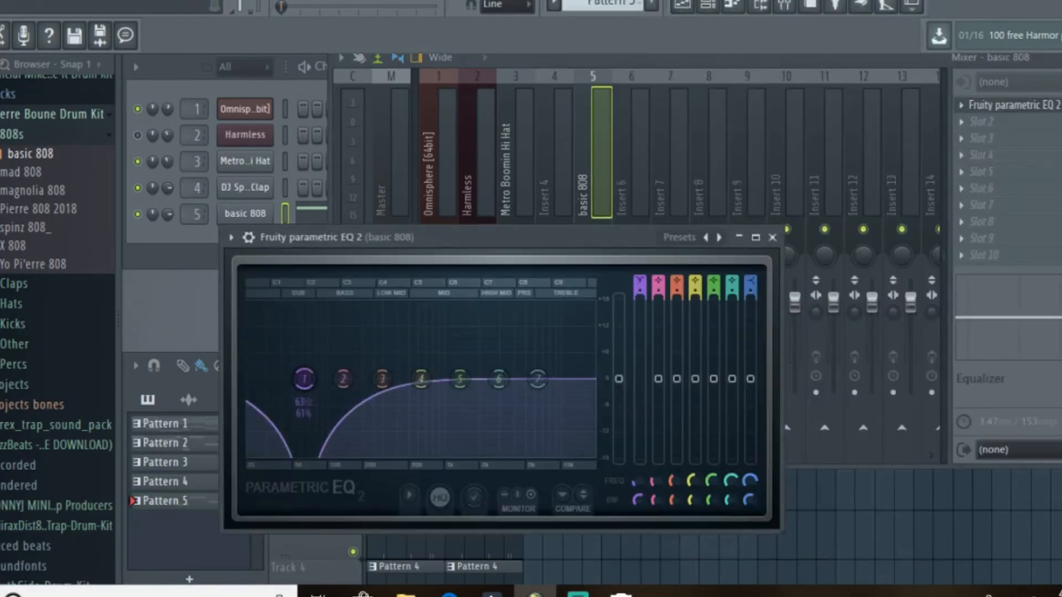
click(639, 282)
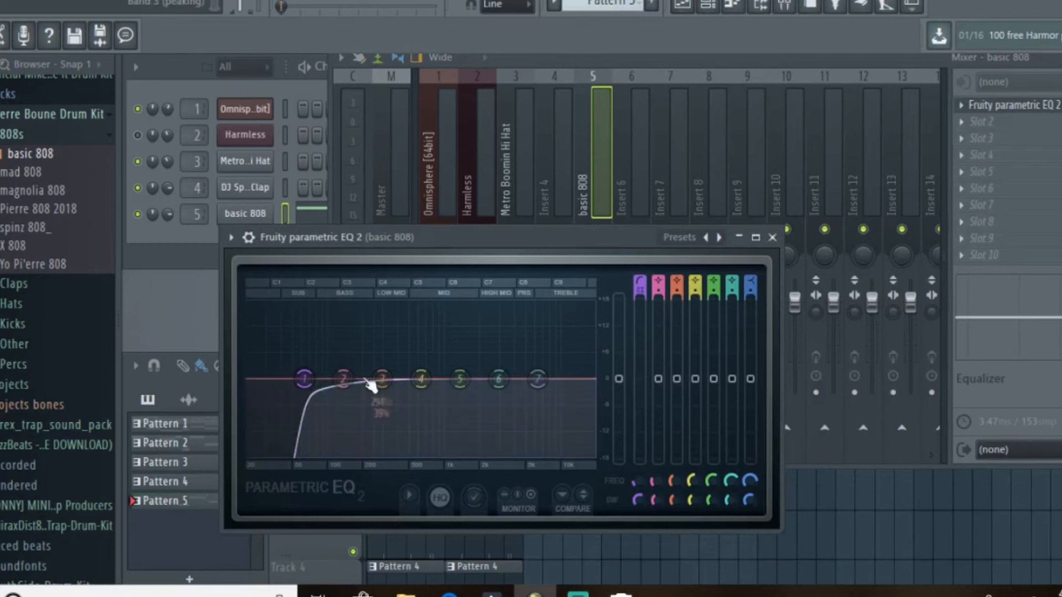
drag(304, 379, 256, 379)
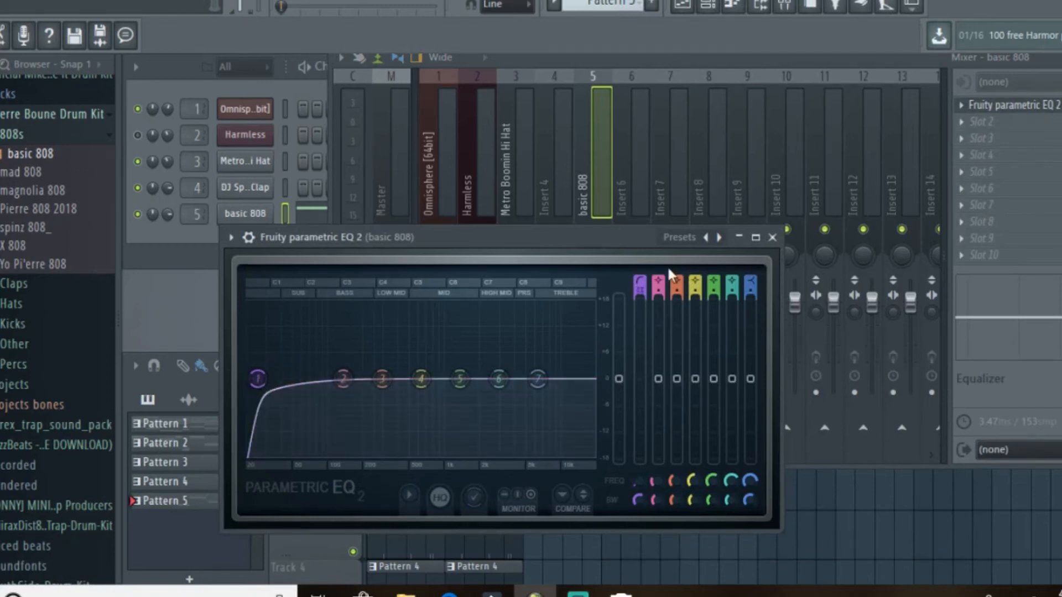
Step: Make EQ band 7 on the 808 a low-pass filter and lower its frequency to just under 1 kHz
drag(751, 282, 750, 305)
drag(538, 379, 444, 379)
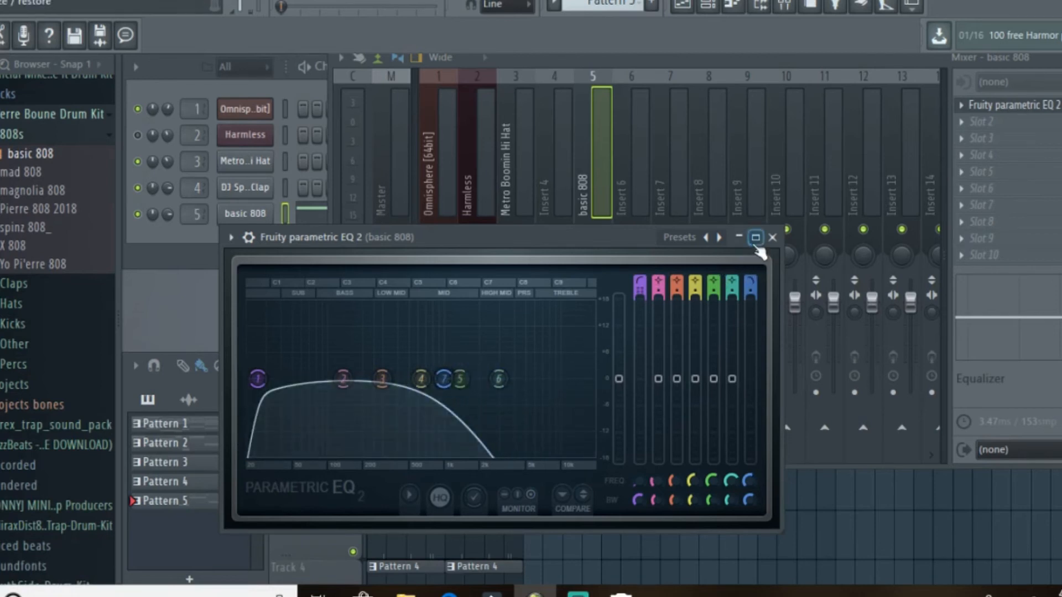
click(772, 237)
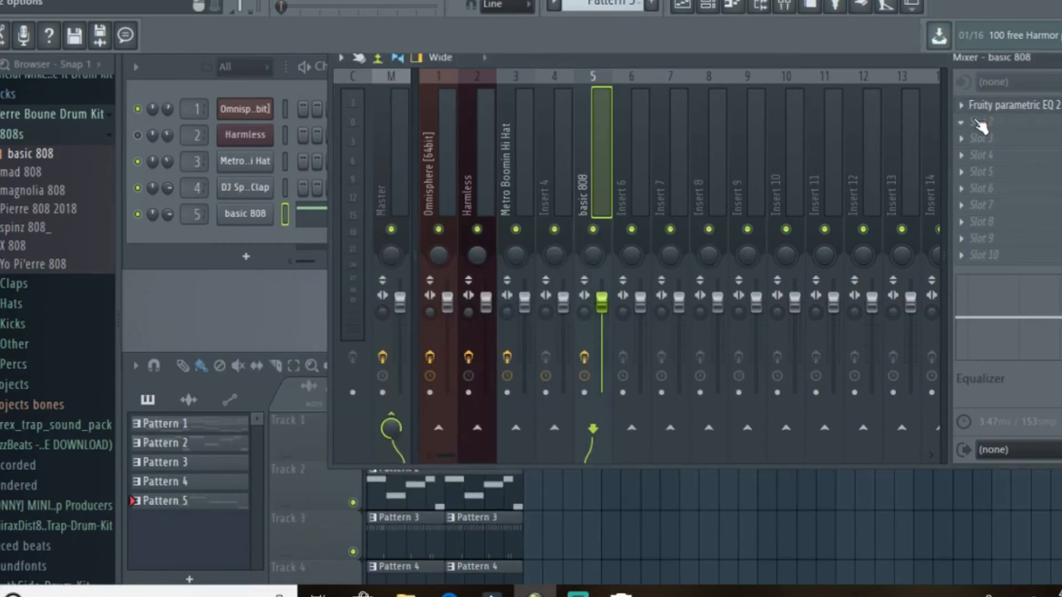
Step: Add Fruity WaveShaper to the 808 mixer track's second slot, bend the curve's midpoint upward, and audition the distorted 808
click(977, 122)
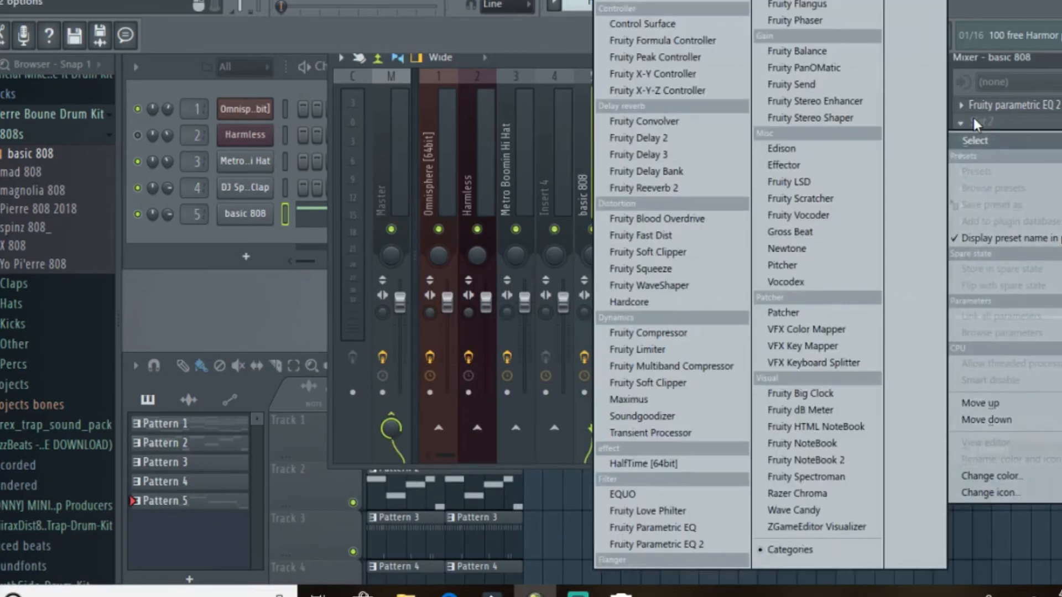
click(663, 286)
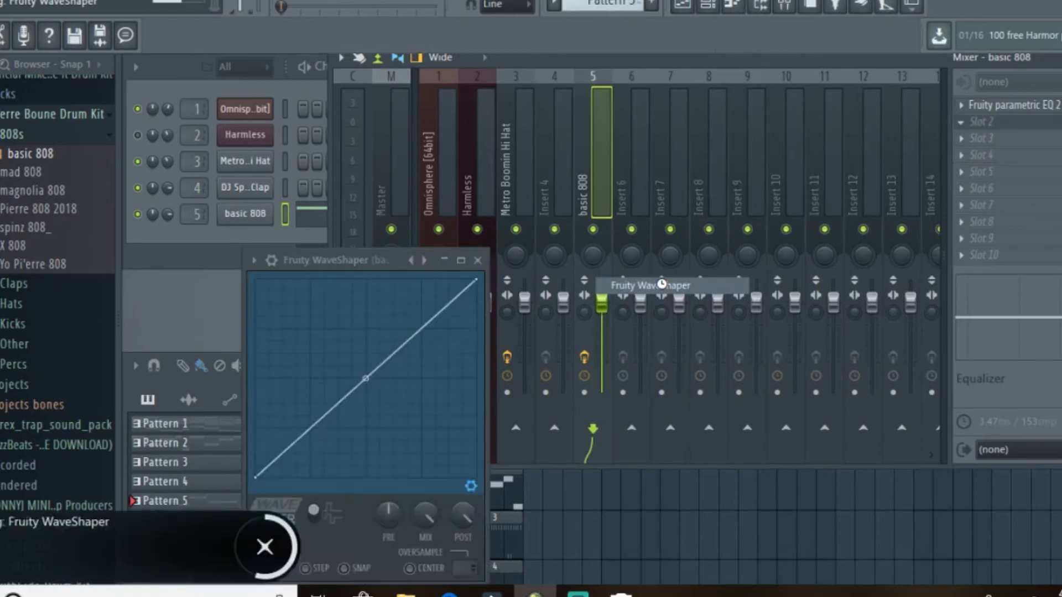
key(m)
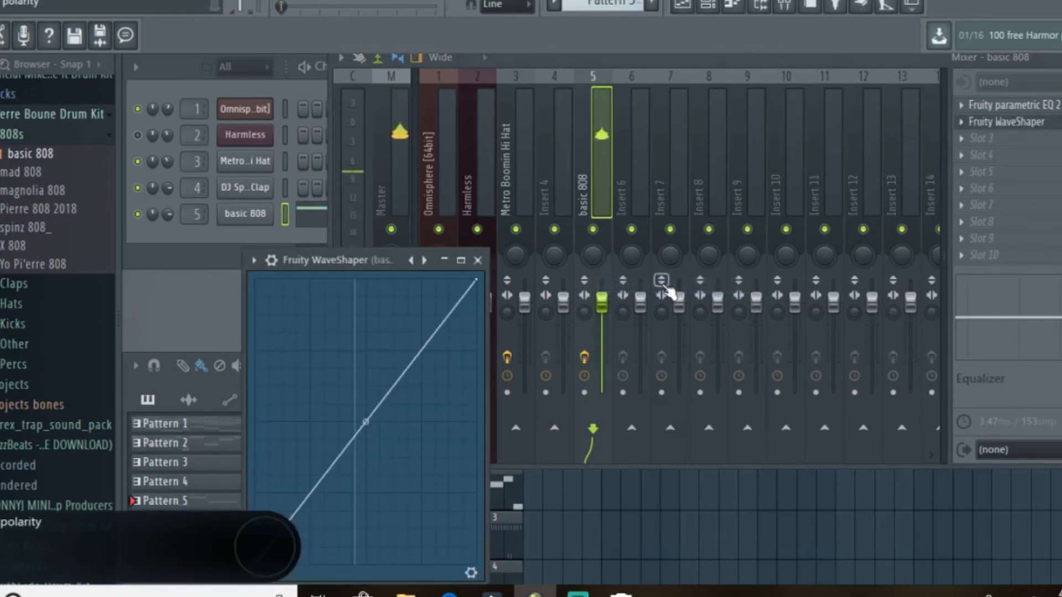
key(m)
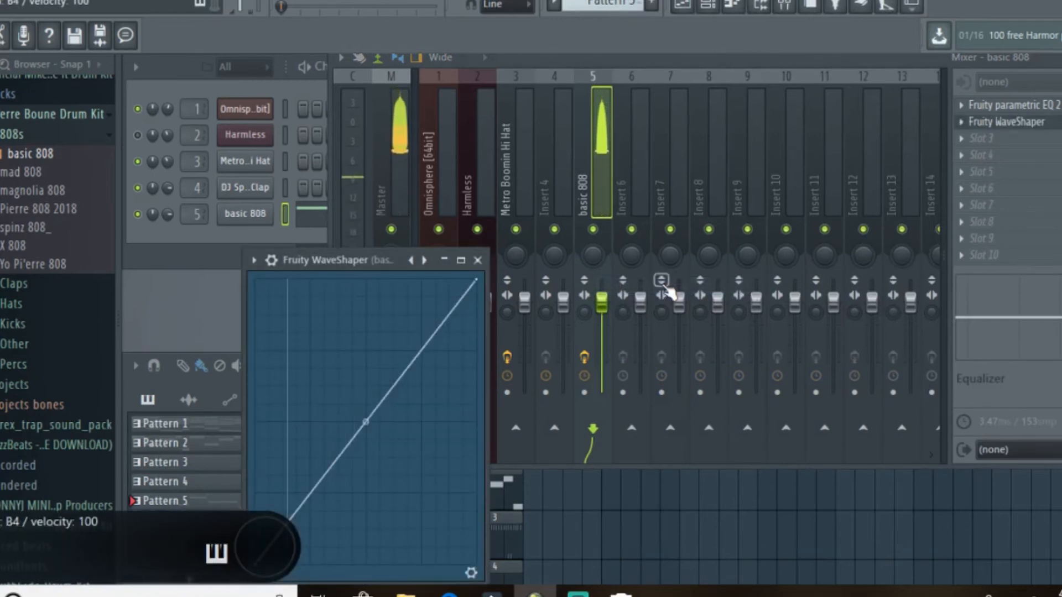
drag(366, 422, 365, 362)
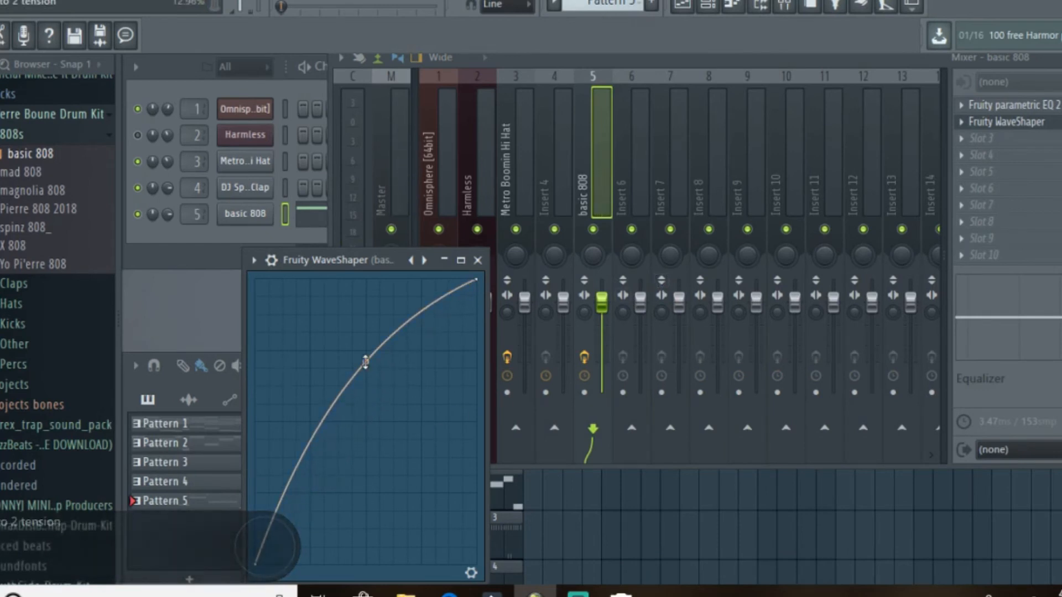
key(m)
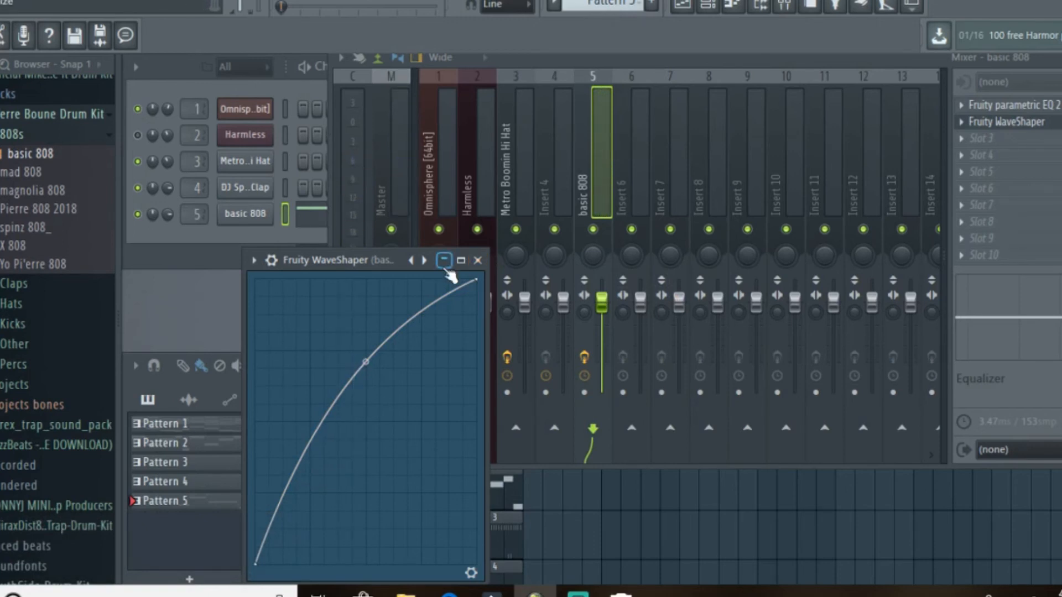
key(m)
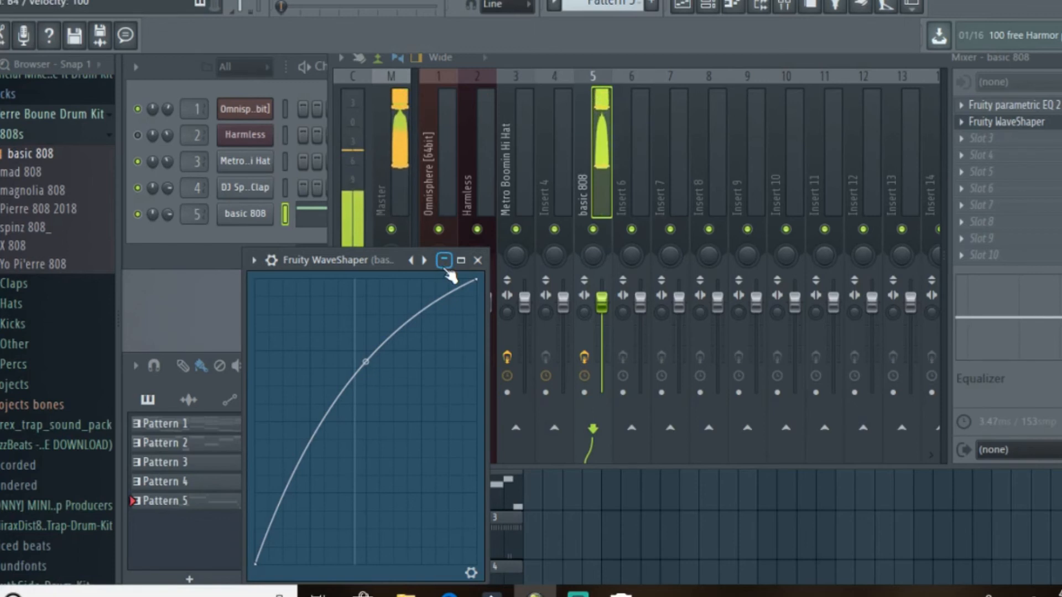
click(478, 261)
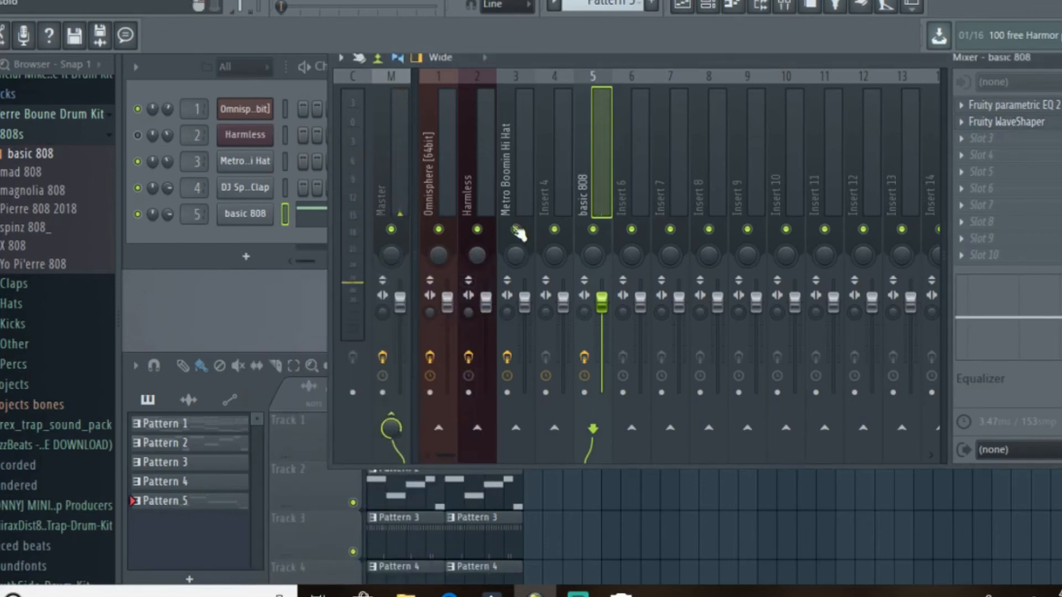
Step: Route the DJ Spinz Clap channel to mixer track Insert 4 and load Fruity Parametric EQ 2 in its first slot
click(484, 271)
click(270, 191)
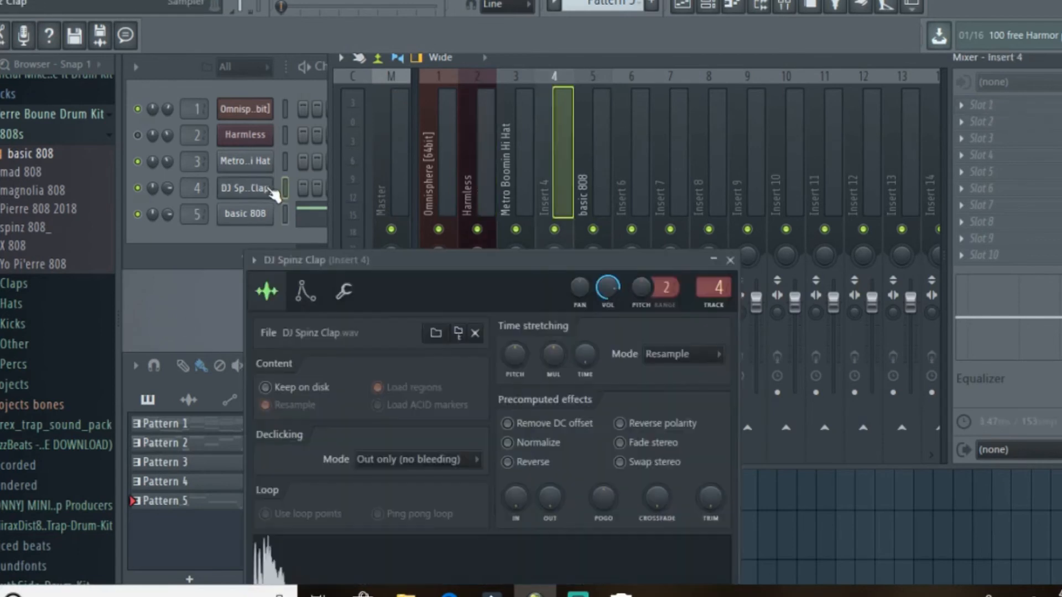
right_click(567, 143)
mouse_move(662, 218)
click(832, 210)
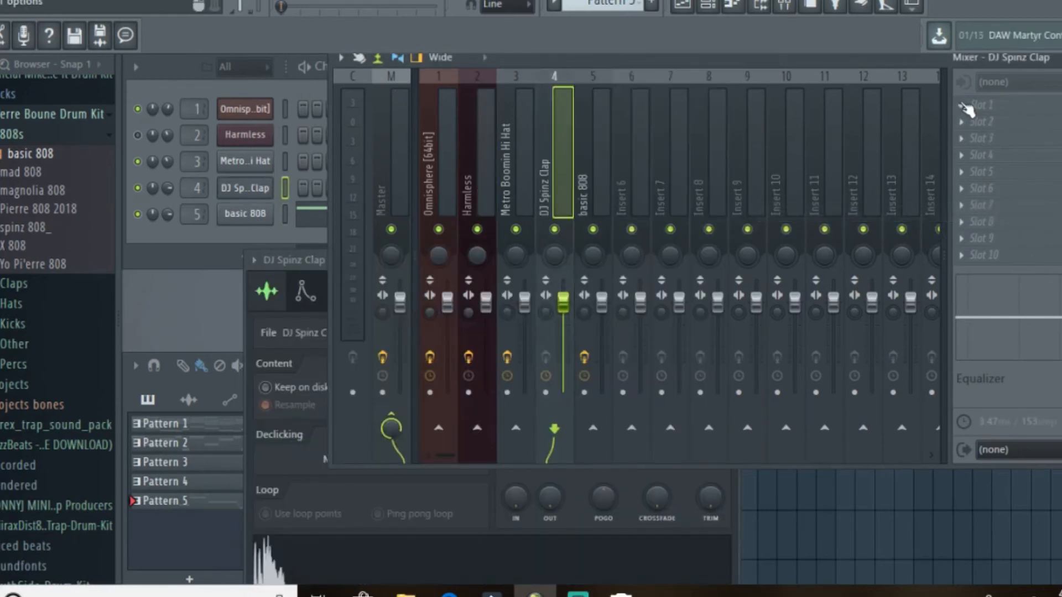
click(966, 108)
click(666, 540)
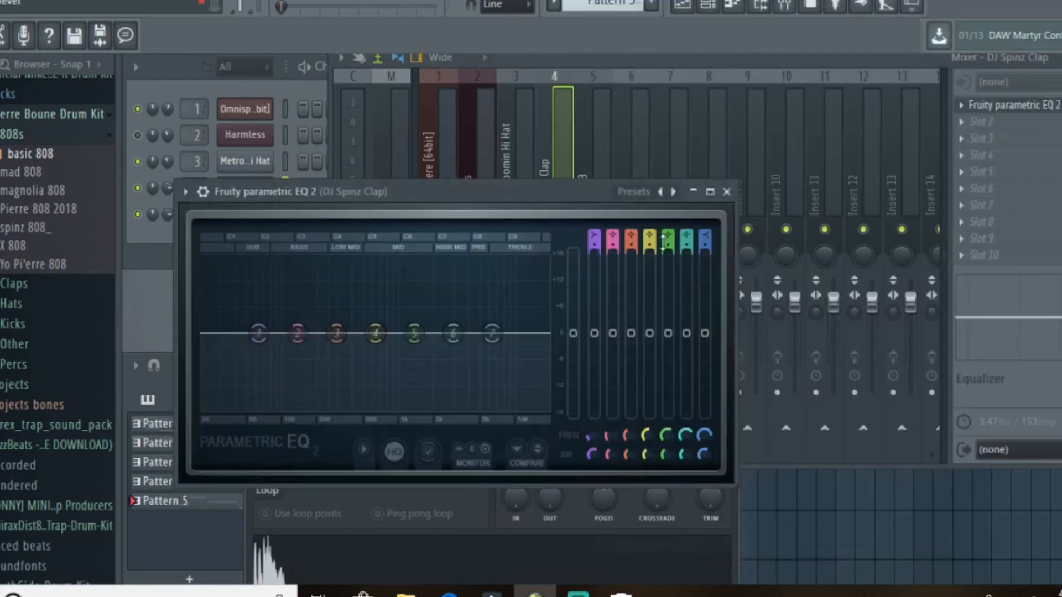
Step: On the clap's EQ, make band 1 a high-pass just under 200 Hz and band 7 a low-pass around 5 kHz
mouse_move(594, 235)
mouse_down()
mouse_move(594, 250)
mouse_move(595, 224)
mouse_up()
drag(259, 333, 317, 333)
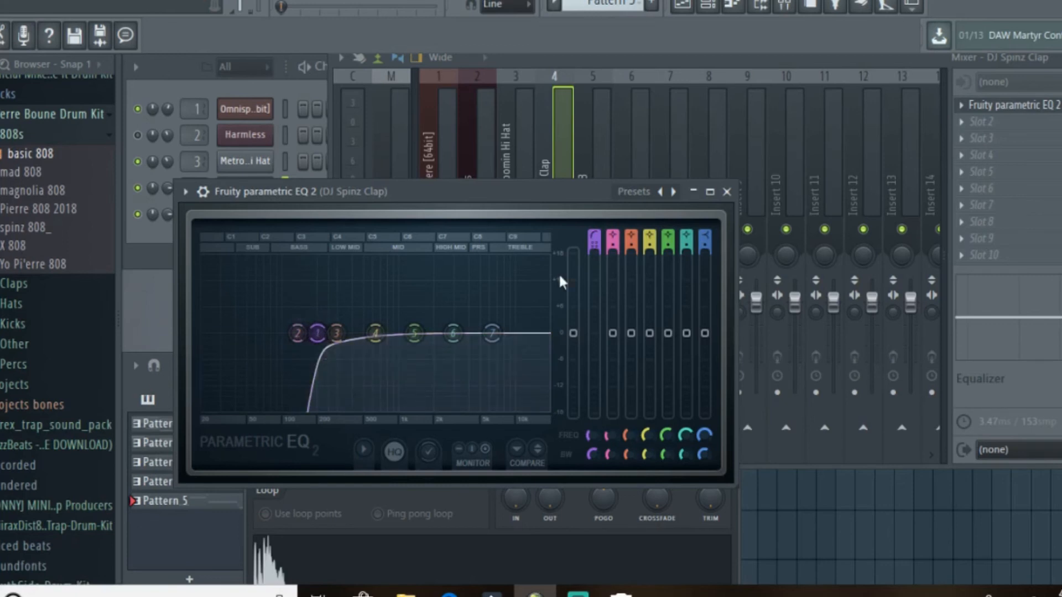
mouse_move(708, 233)
mouse_down()
mouse_move(708, 264)
mouse_move(706, 224)
mouse_up()
mouse_move(491, 332)
mouse_down()
mouse_move(468, 334)
mouse_move(486, 335)
mouse_up()
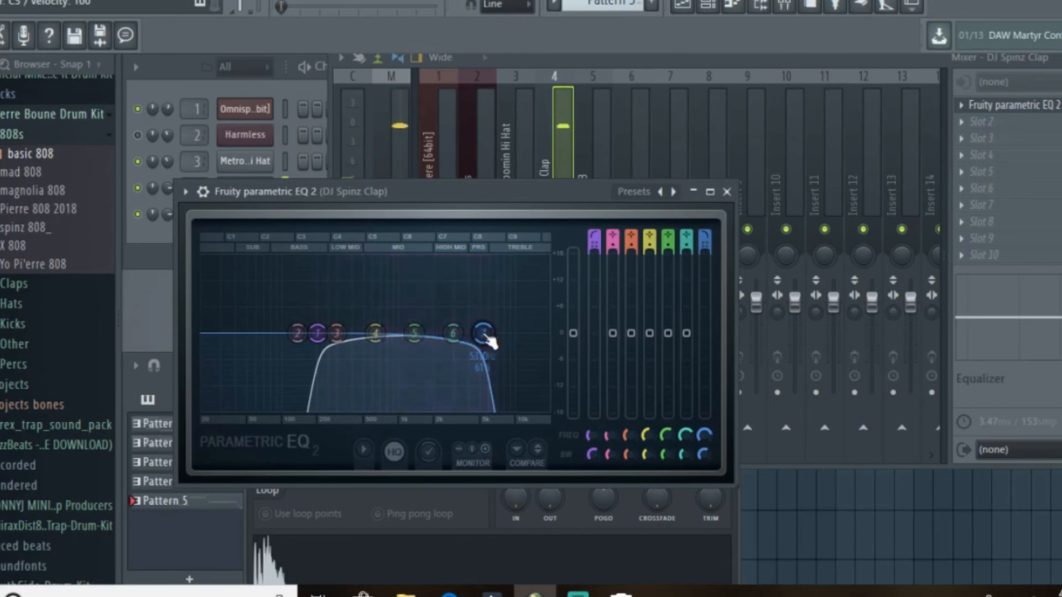
click(726, 192)
click(250, 331)
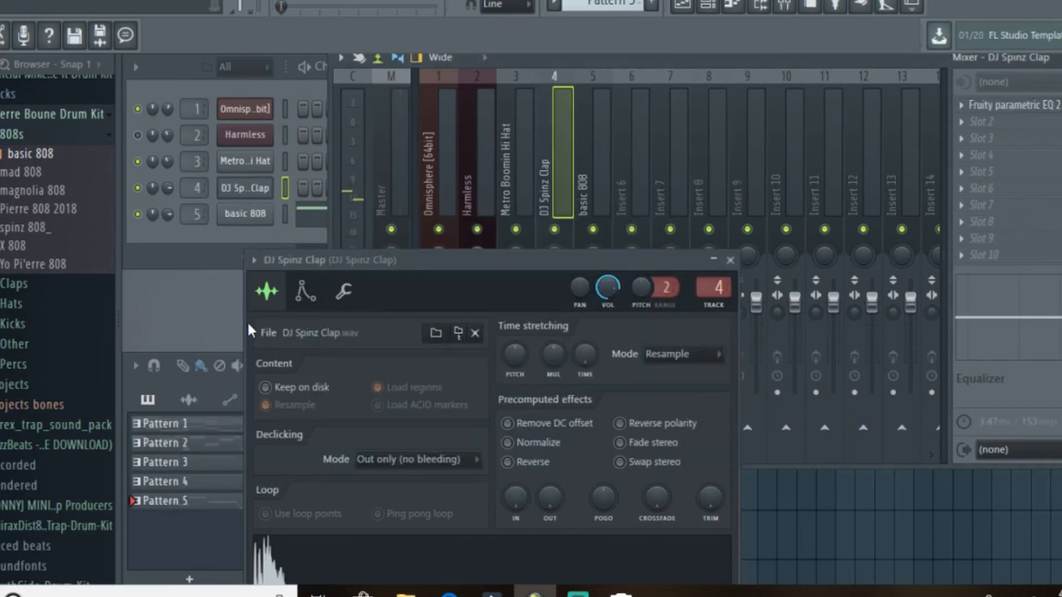
click(730, 260)
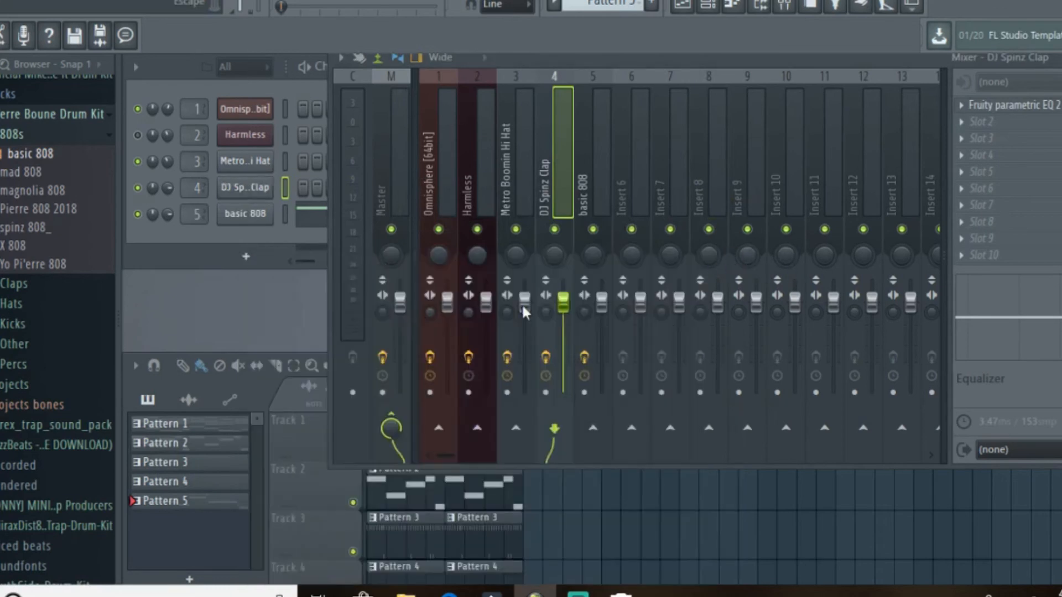
Step: Bring up the playlist and play the arrangement from bar 1 to hear the mix
click(216, 542)
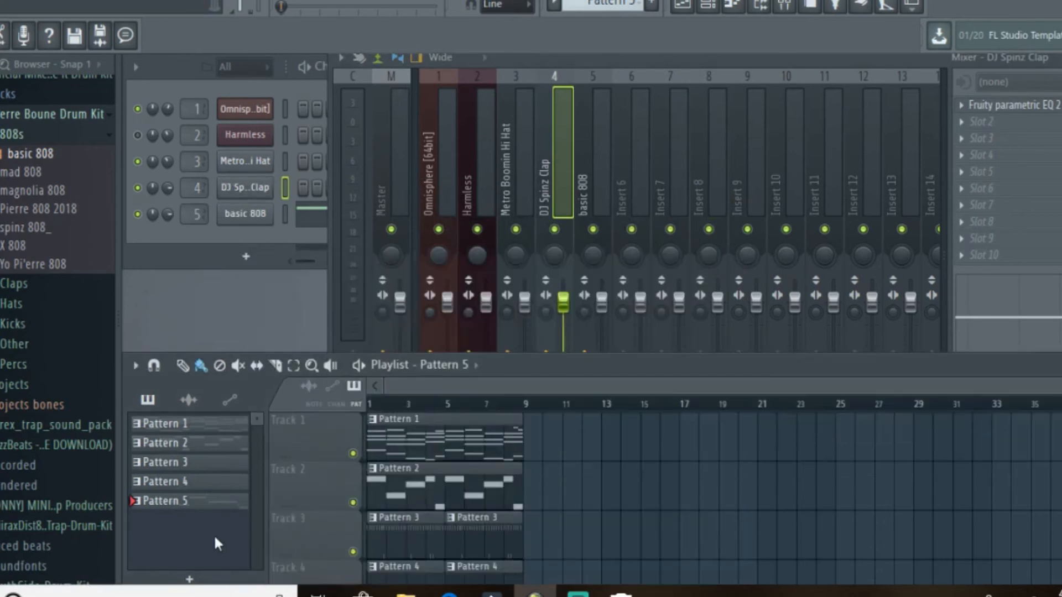
double_click(554, 370)
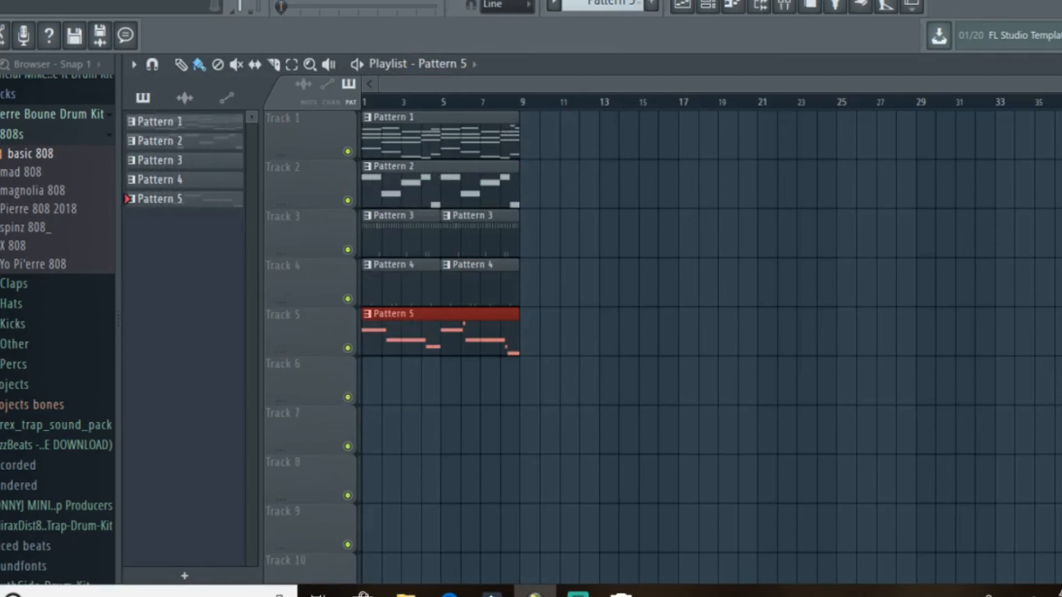
click(370, 105)
key(space)
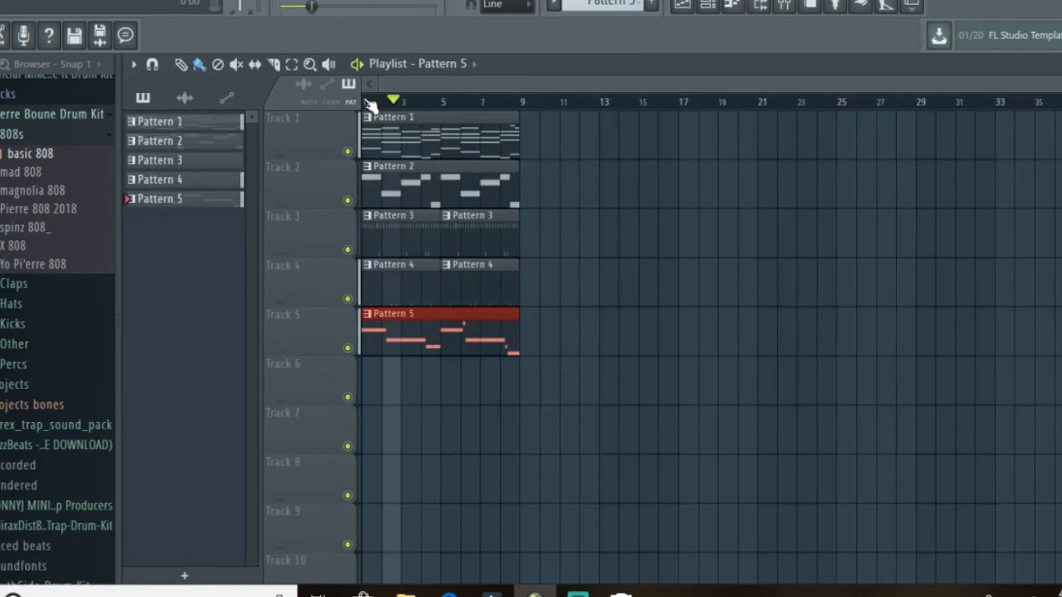
double_click(575, 62)
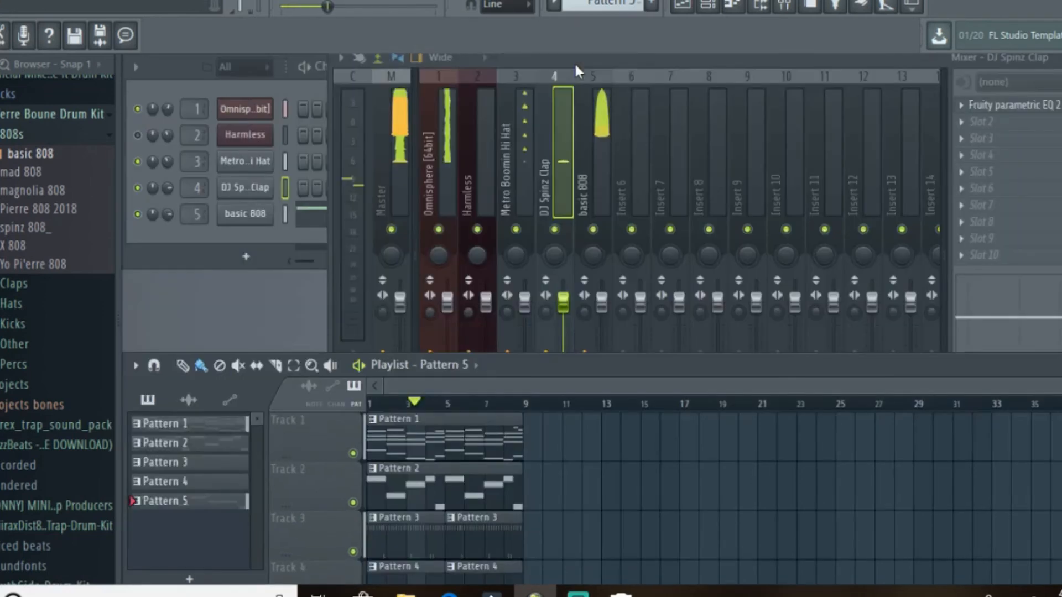
Step: Open the basic 808 channel's piano roll and raise the velocity of all its notes to 100%
right_click(287, 211)
click(288, 216)
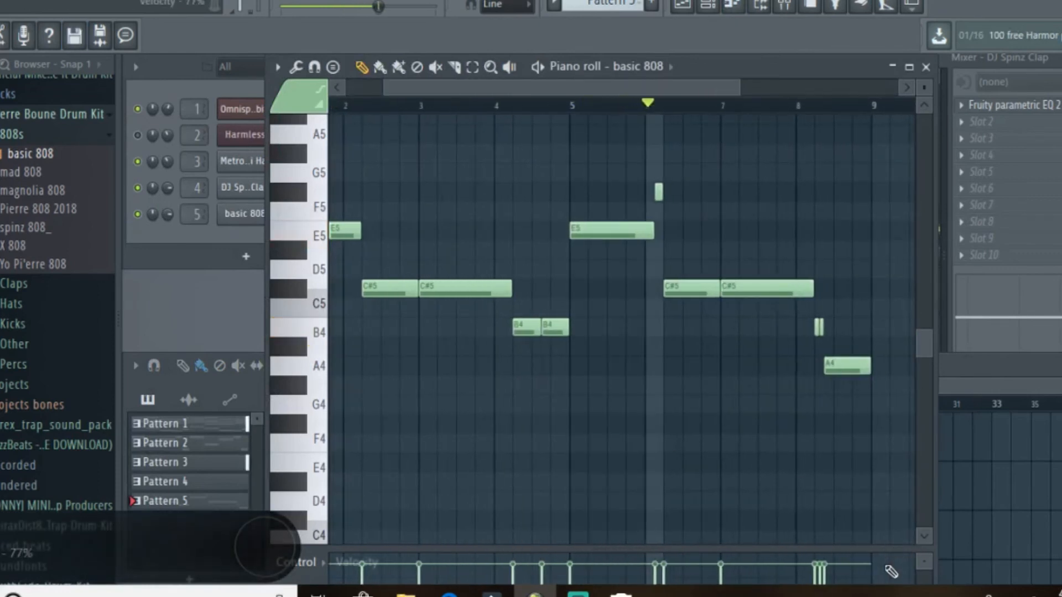
click(824, 551)
drag(824, 550, 116, 410)
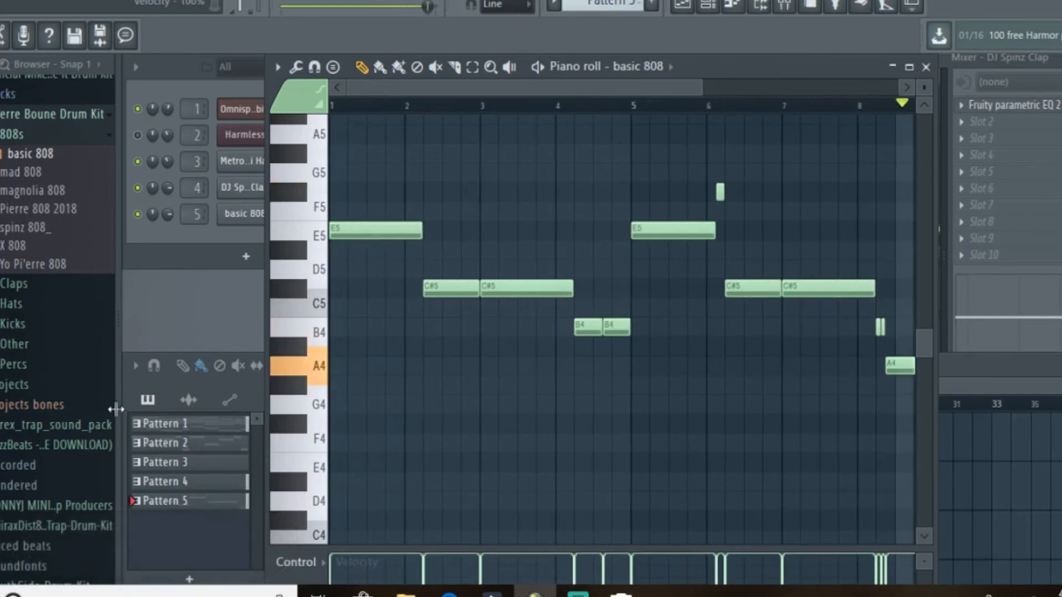
Step: Shorten the first E5 note of the 808 line to one beat and add a one-beat C#5 note directly after it
click(907, 87)
click(909, 90)
click(651, 103)
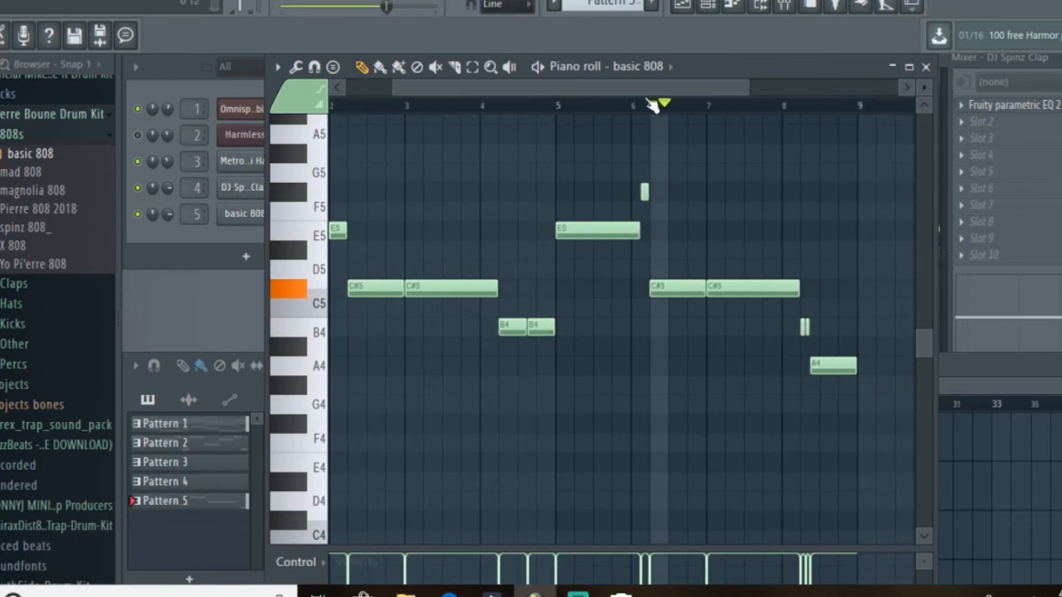
drag(648, 89, 474, 118)
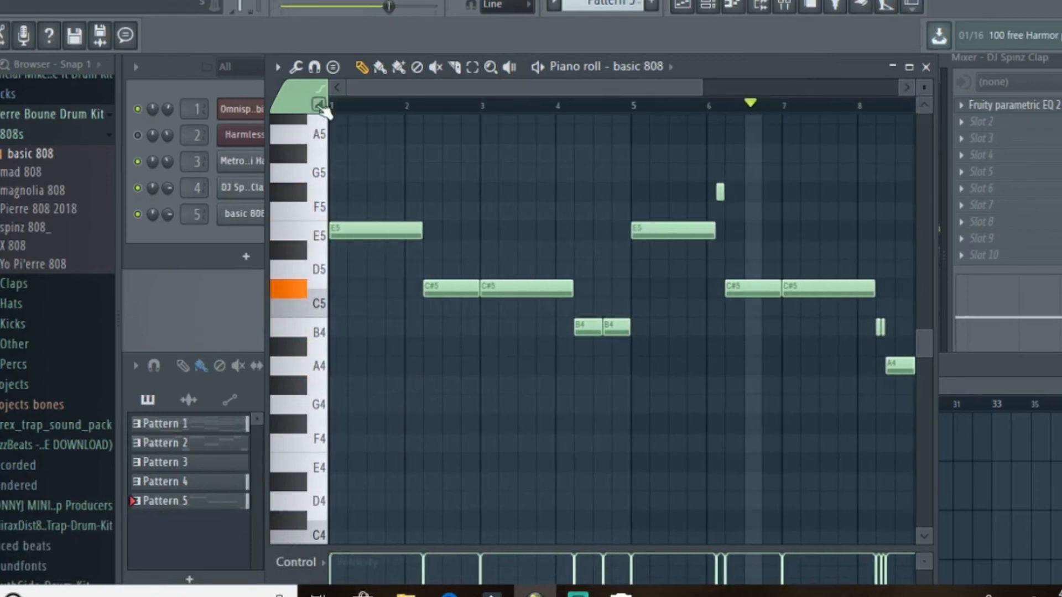
click(340, 106)
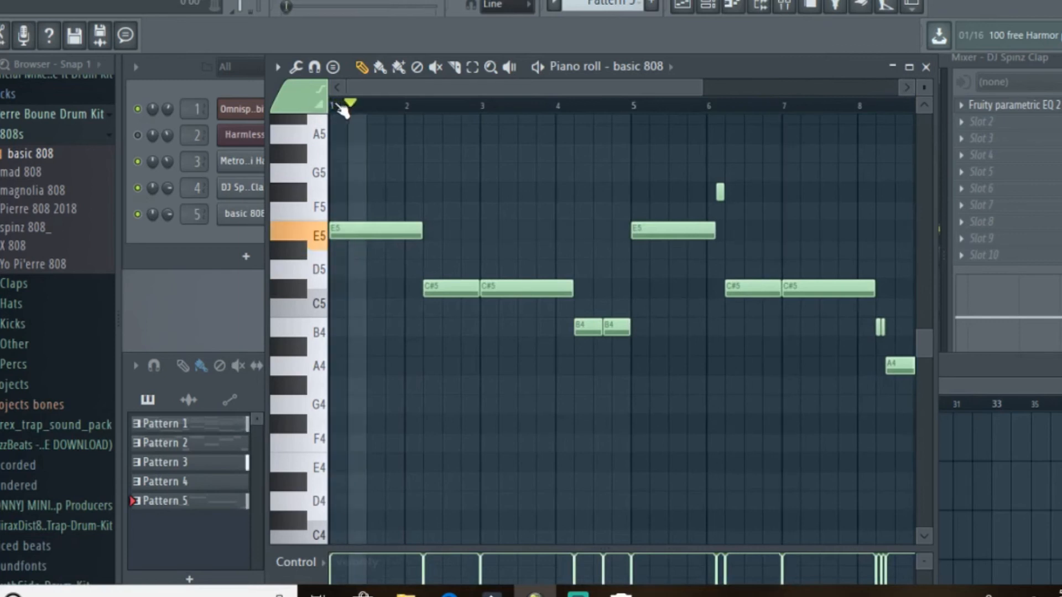
drag(422, 228, 350, 255)
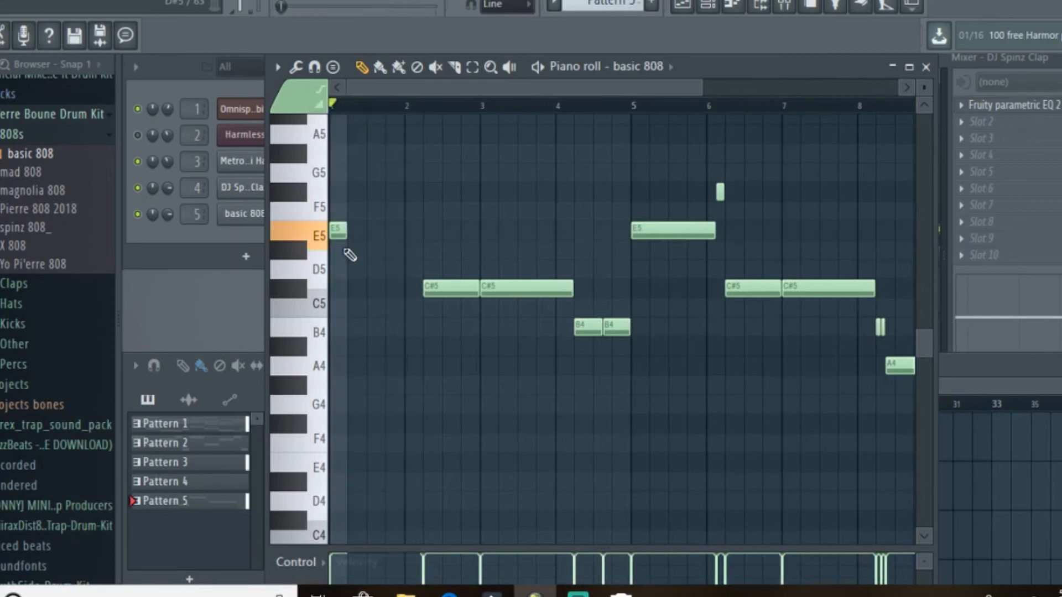
click(351, 287)
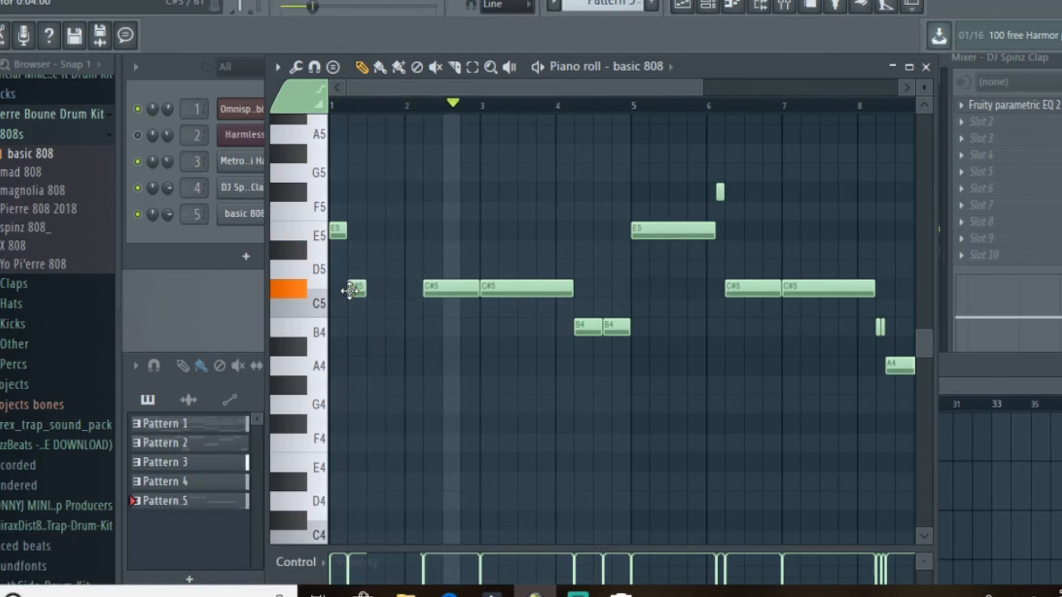
Step: Move the final A4 note of the 808 line in bar 8 up to B4 and close the piano roll
drag(505, 89, 656, 87)
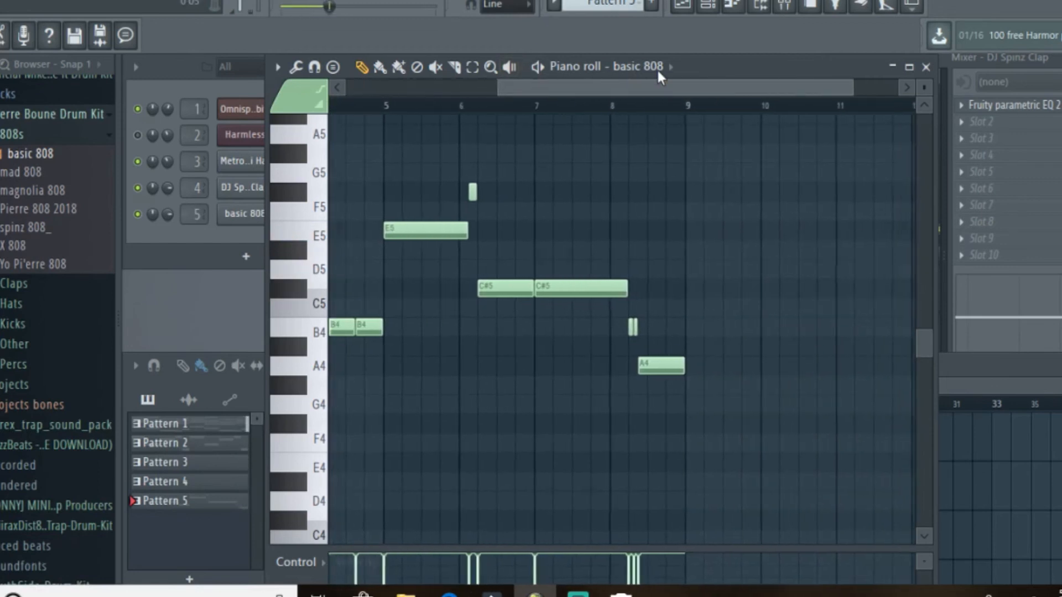
drag(669, 367, 669, 328)
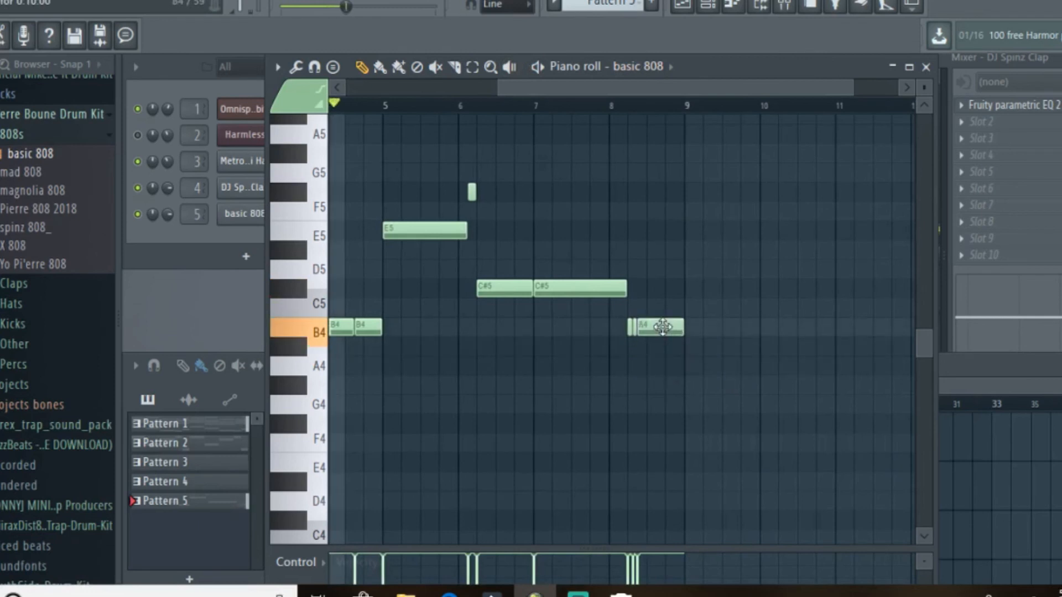
click(926, 67)
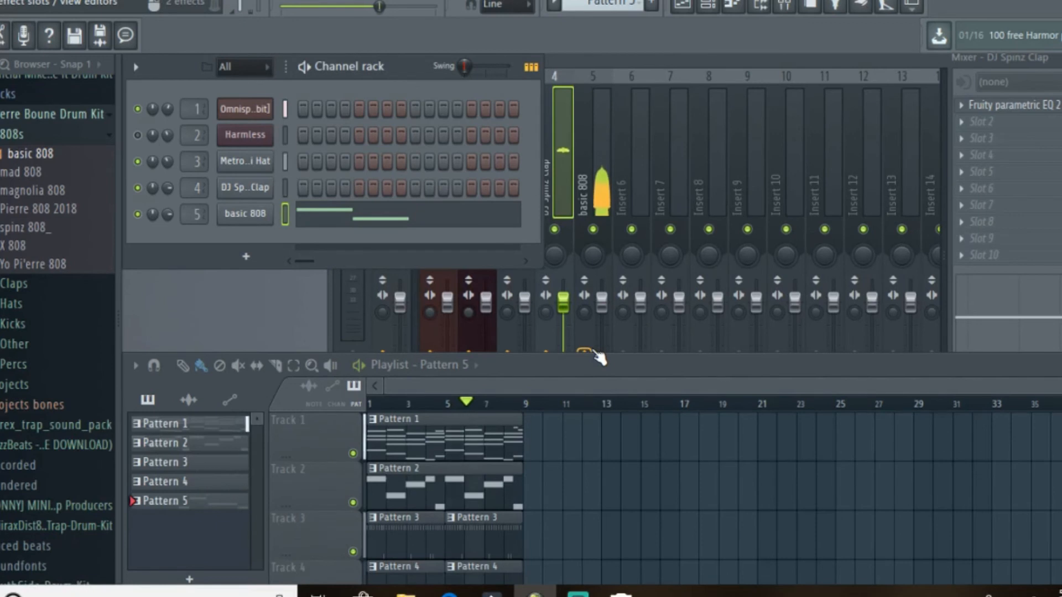
Step: Move the Pattern 2 clip on Track 2 to start at bar 9, stop playback, and unmute the Harmless channel
double_click(588, 365)
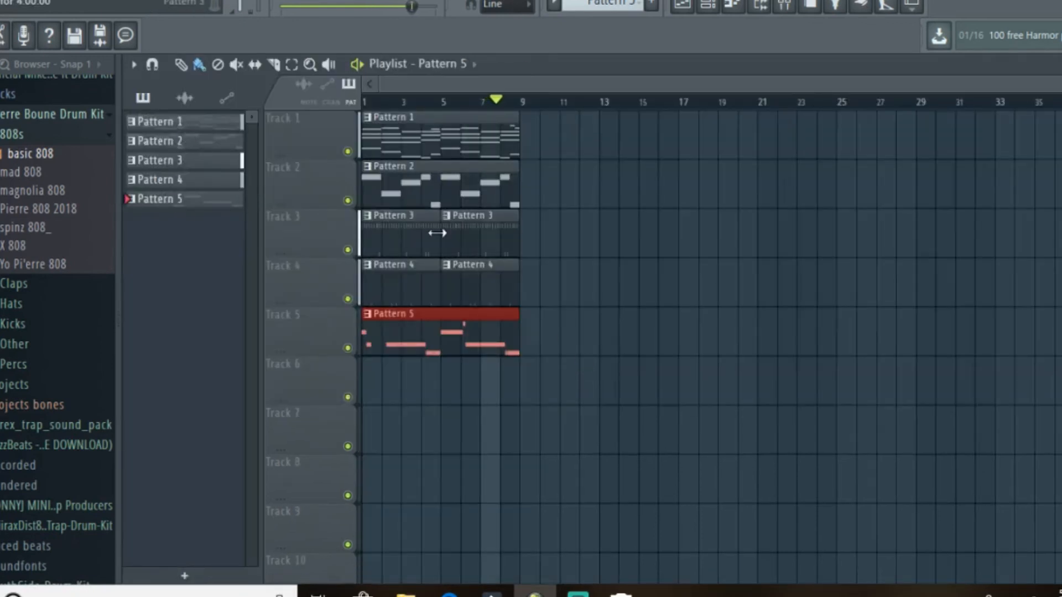
drag(448, 196, 602, 185)
key(space)
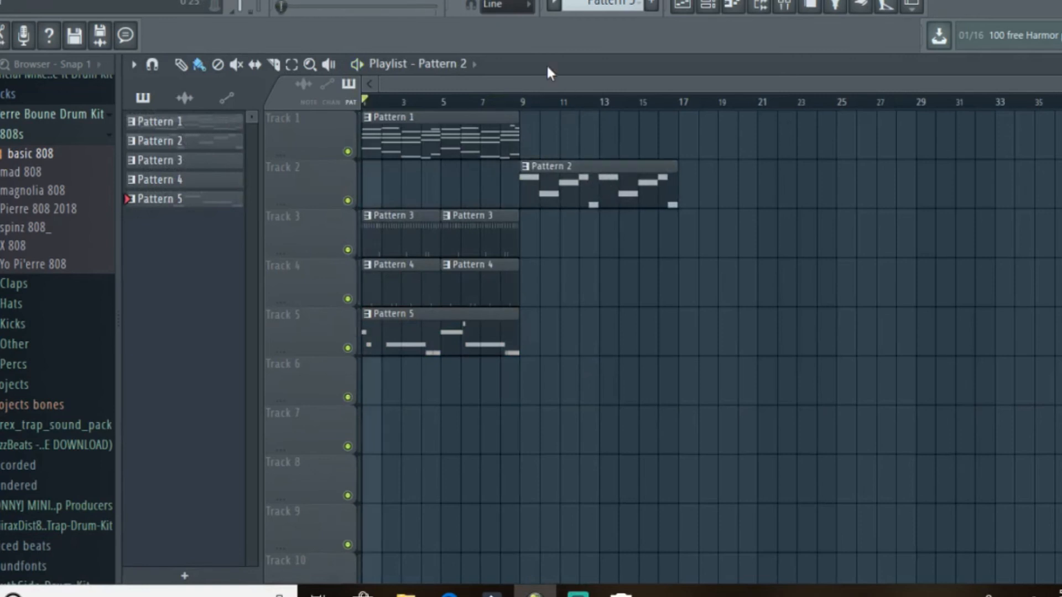
key(F6)
key(F9)
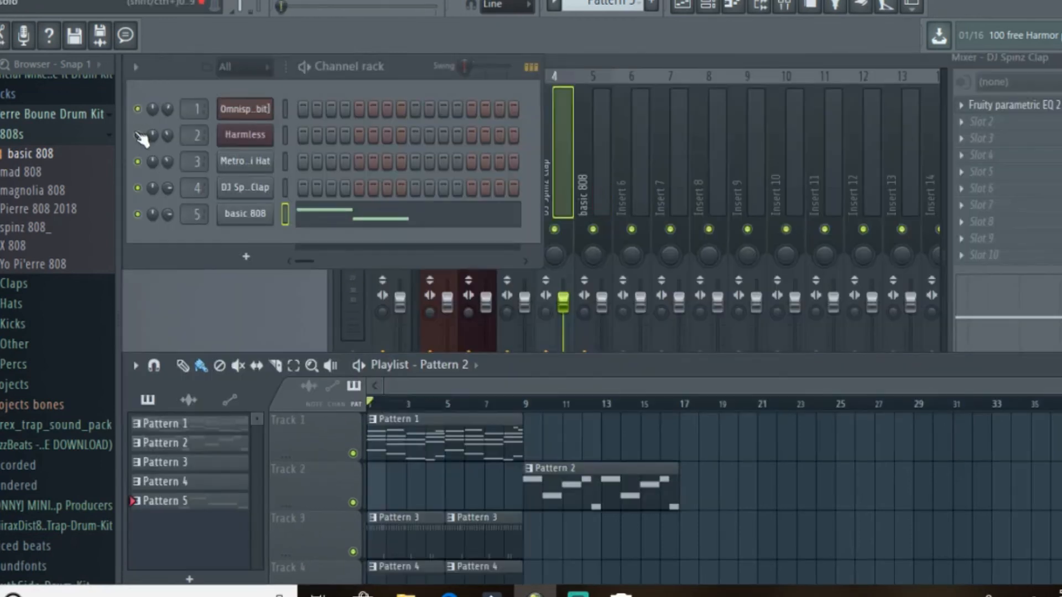
double_click(552, 367)
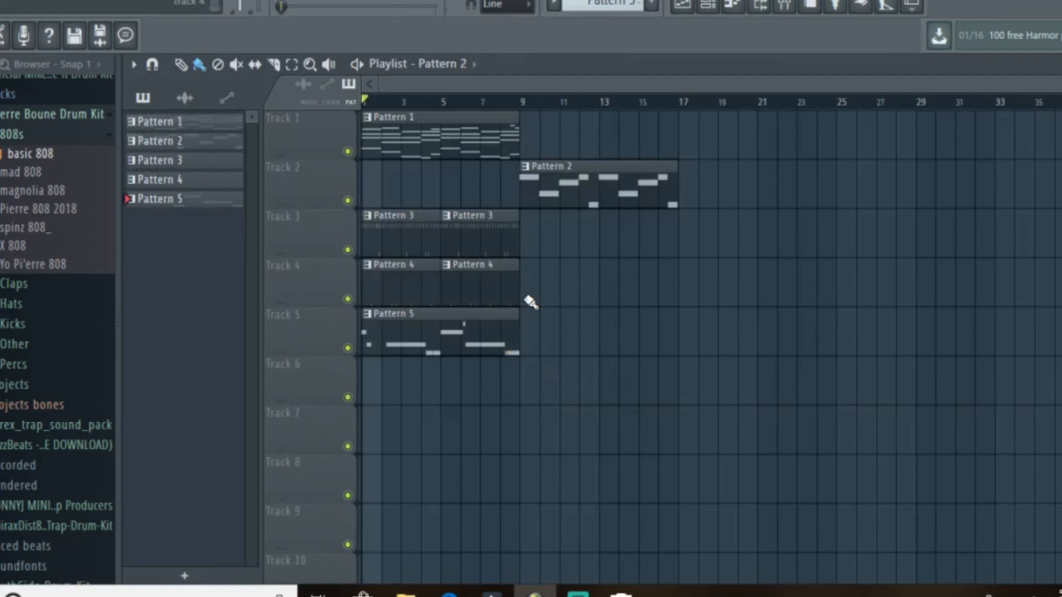
Step: Duplicate the Pattern 1, 3 and 4 clips at bar 9 and shift the whole arrangement eight bars so it starts at bar 9
mouse_move(530, 301)
mouse_down()
mouse_move(380, 159)
mouse_move(362, 161)
mouse_move(596, 178)
mouse_move(572, 178)
mouse_up()
right_click(750, 199)
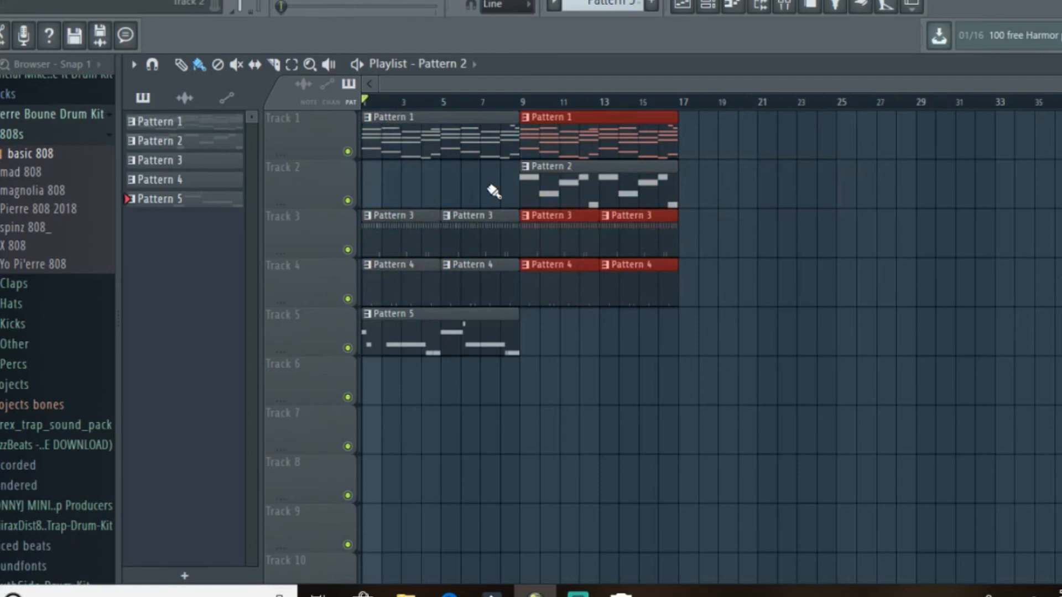
drag(686, 403, 550, 128)
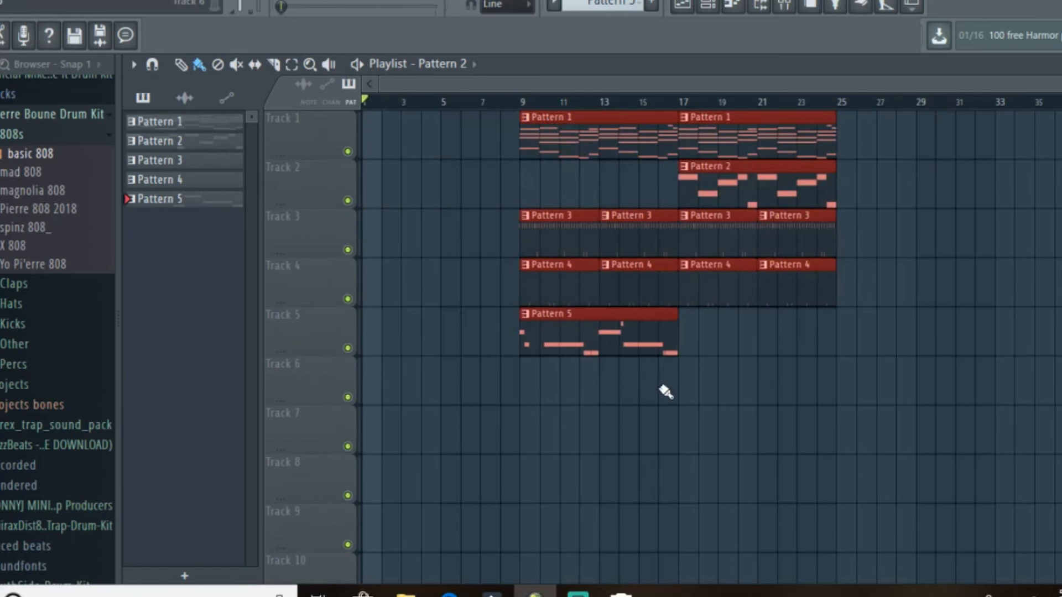
Step: Build an intro with a Pattern 1 clip at bar 1 and copies of Pattern 3 and Pattern 4 at bar 5
click(849, 147)
drag(852, 158, 331, 69)
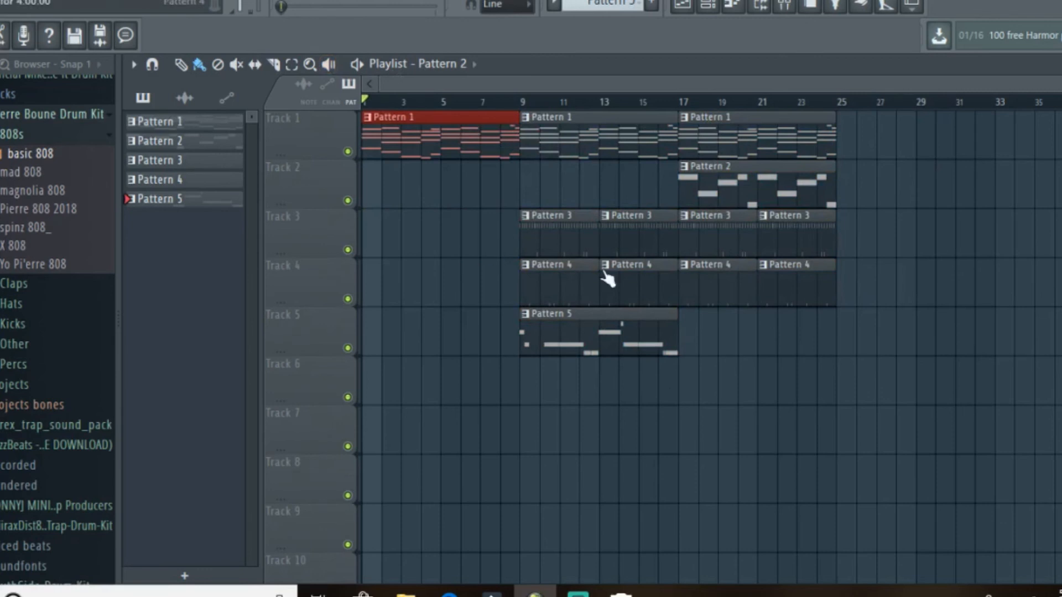
drag(575, 288, 459, 227)
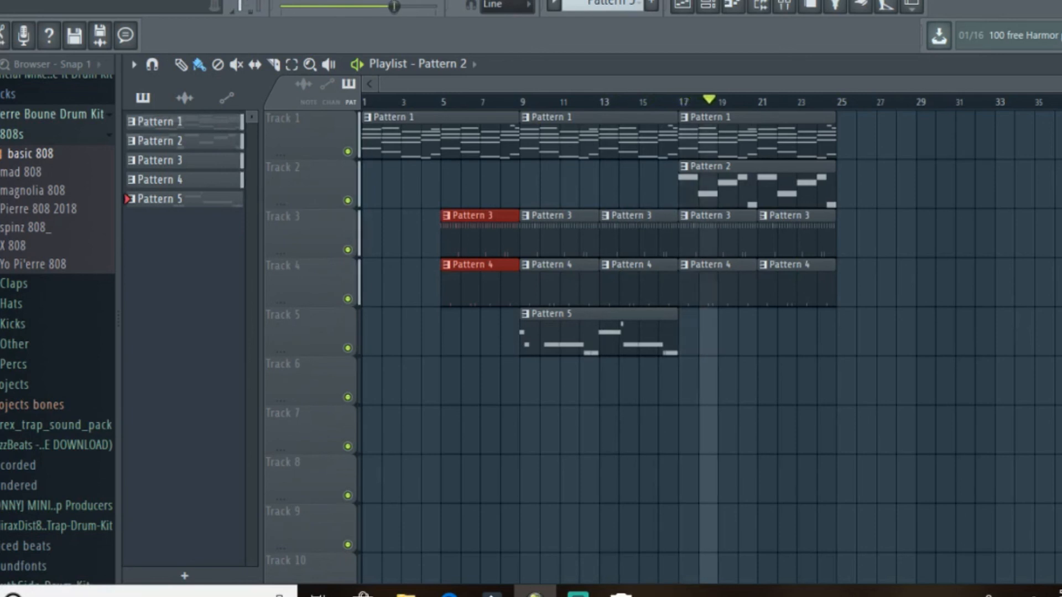
Step: Lower the Harmless channel's volume in the channel rack and return to the enlarged playlist
double_click(560, 67)
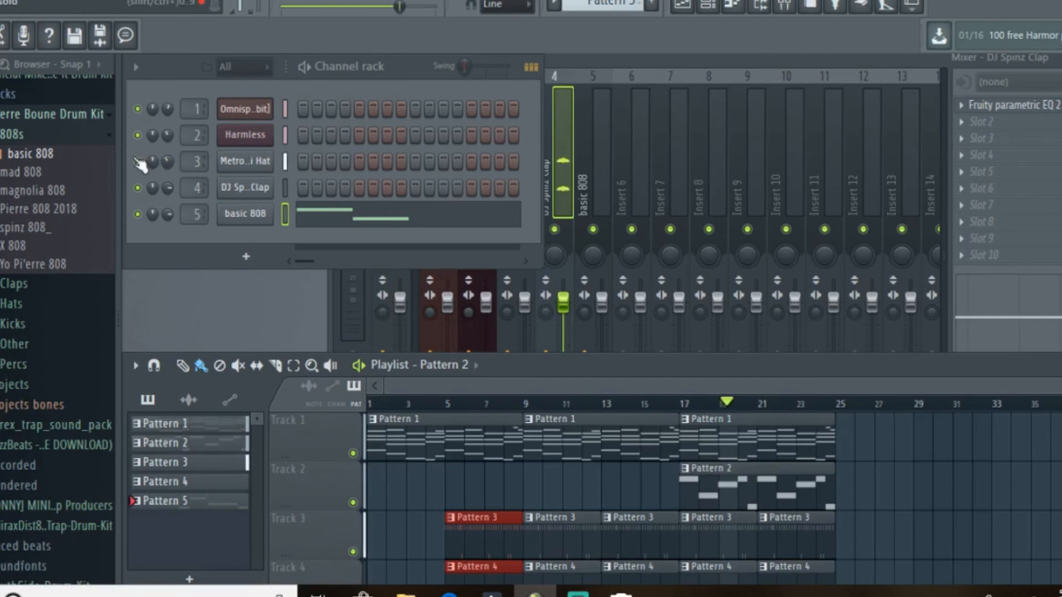
drag(165, 129, 164, 134)
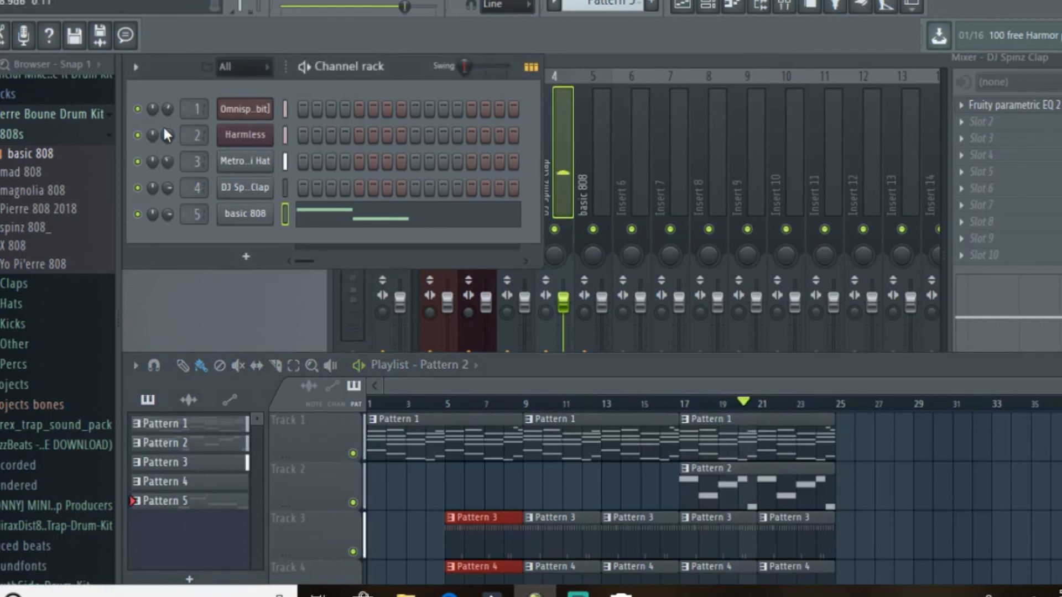
double_click(641, 364)
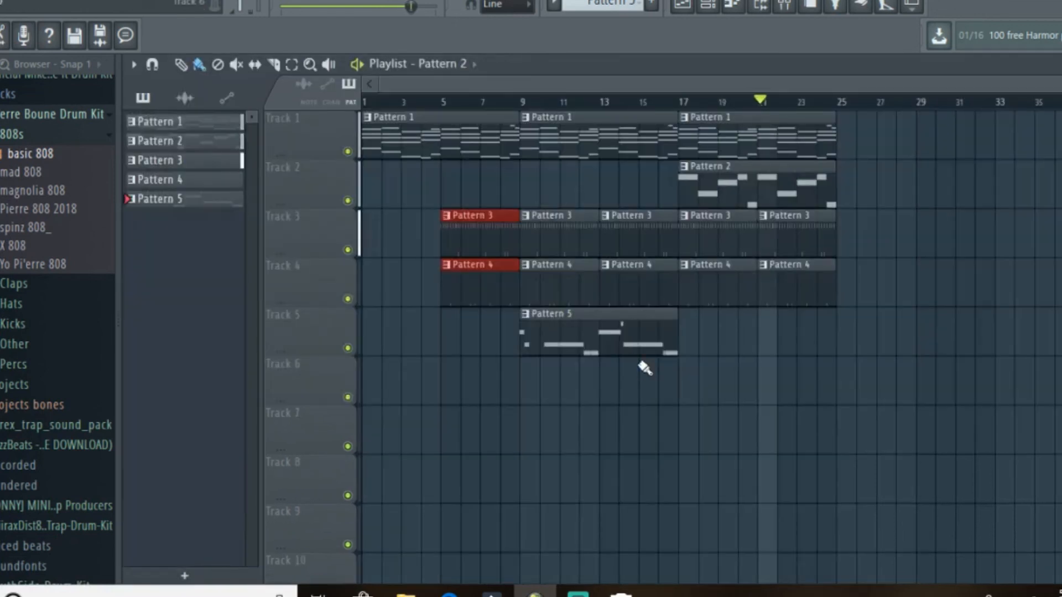
Step: Copy the section at bar 9 to bar 25 and trim the copied Pattern 3, 4 and 5 clips to start at bar 27
drag(678, 403, 857, 145)
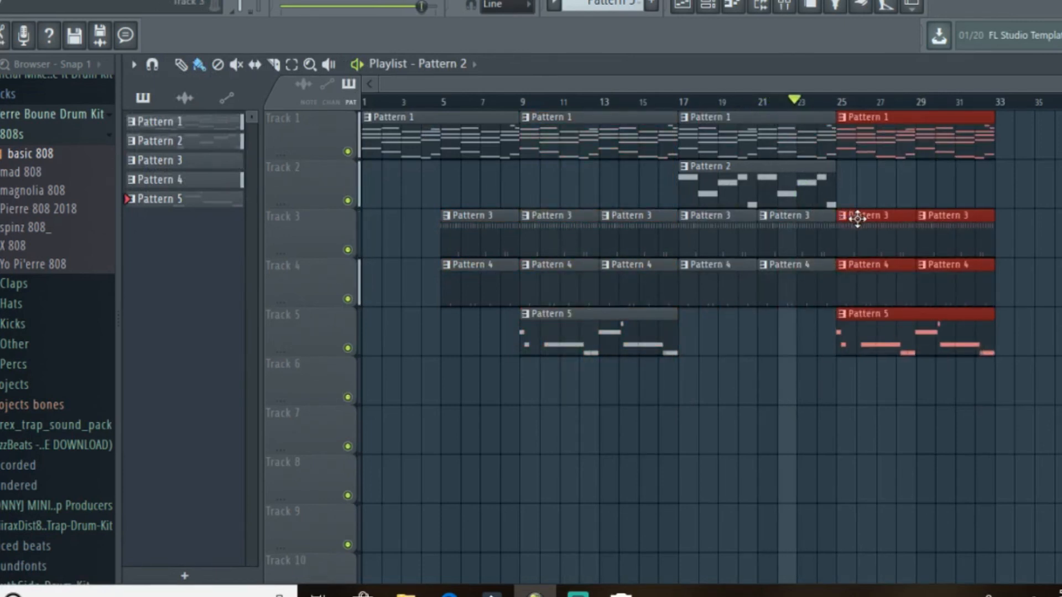
key(ctrl+d)
drag(838, 350, 873, 346)
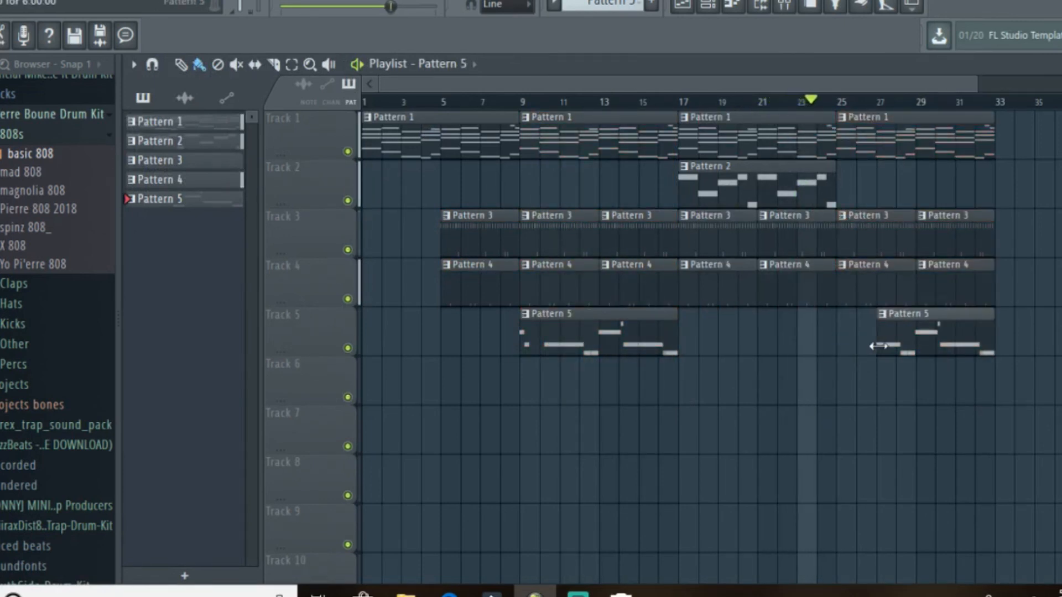
drag(838, 276, 877, 277)
drag(837, 230, 878, 235)
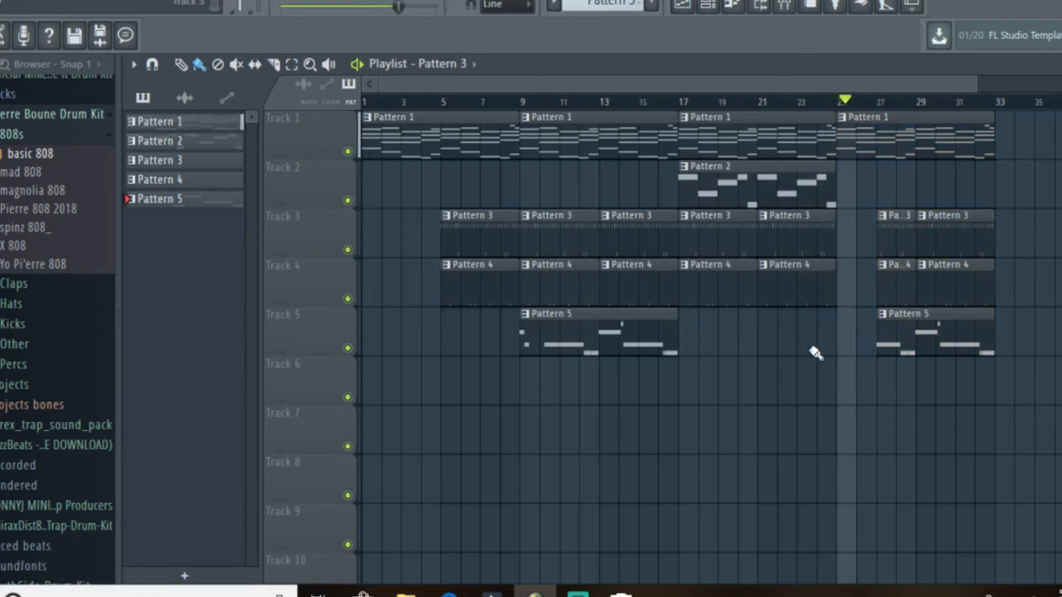
Step: Copy the full section at bar 9 to bar 33 and delete its first Pattern 4 clip
scroll(814, 351, down, 2)
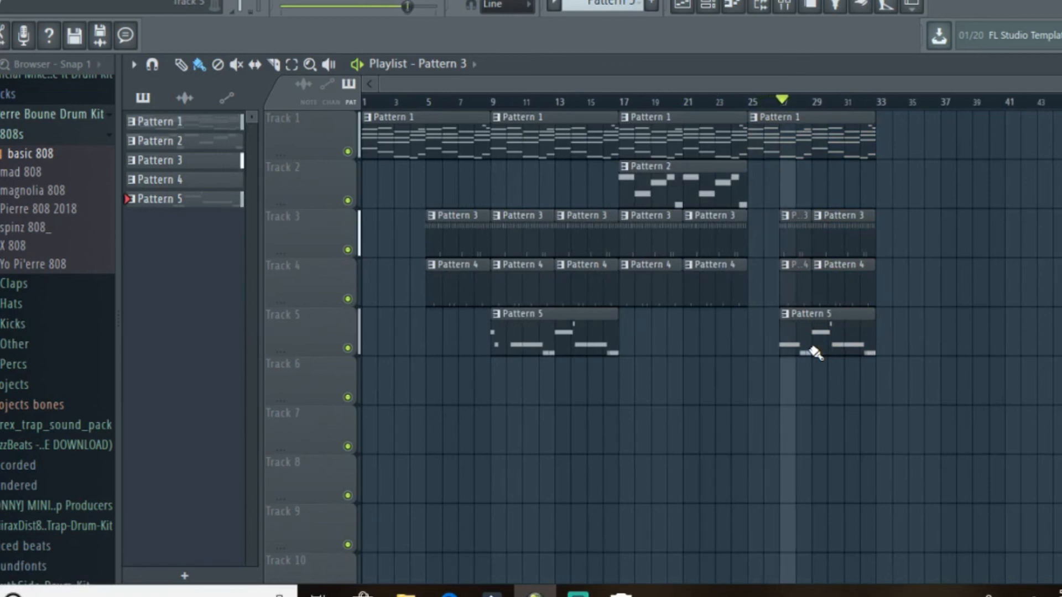
drag(612, 410, 905, 150)
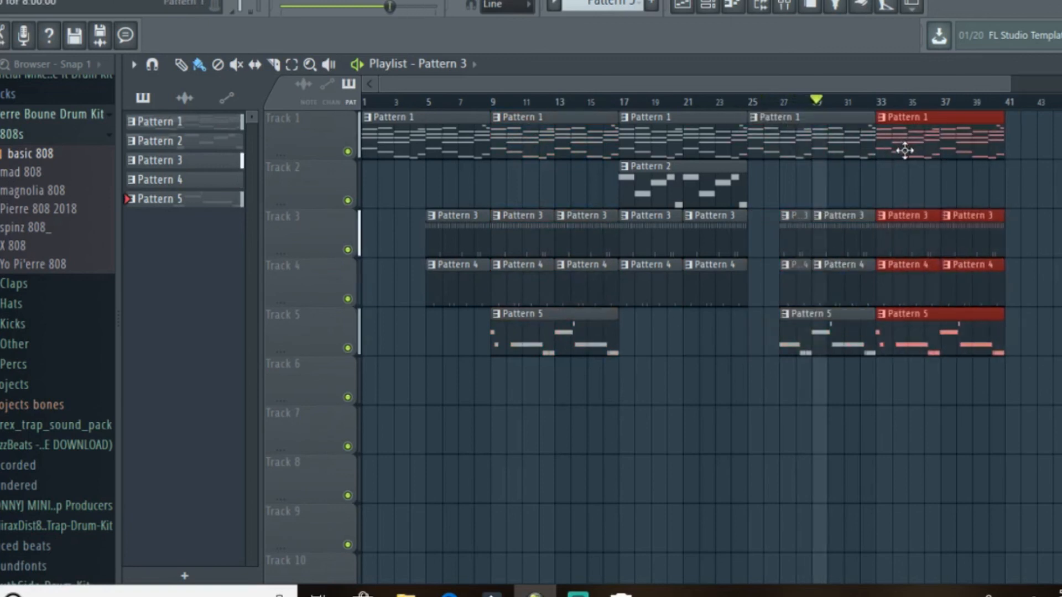
right_click(895, 298)
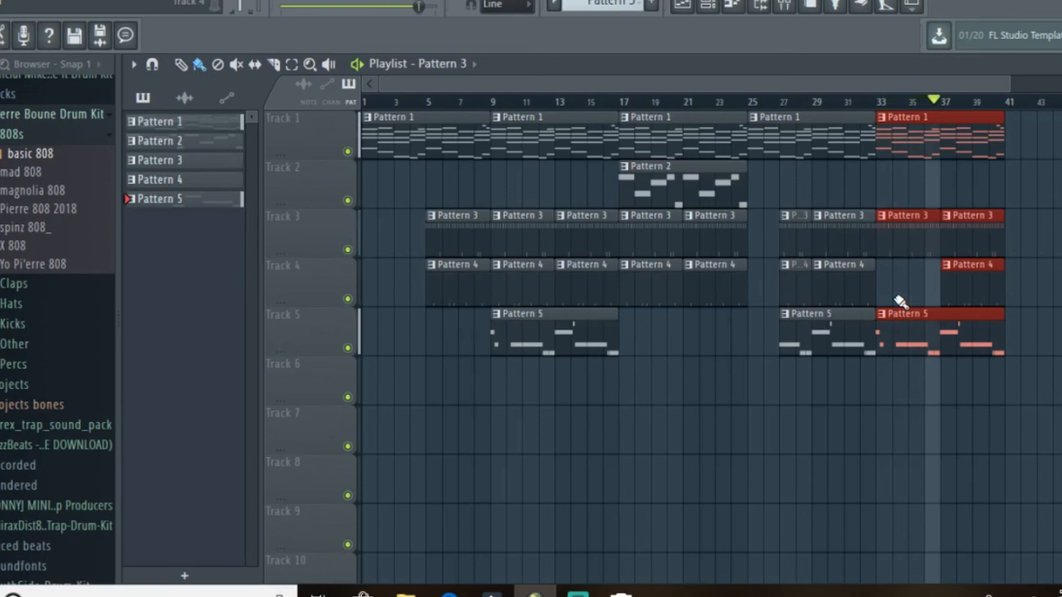
Step: Open the Omnisphere channel's patch browser, dismiss the notice, and advance to the JP-8 Synced Bells Arp patch
double_click(762, 68)
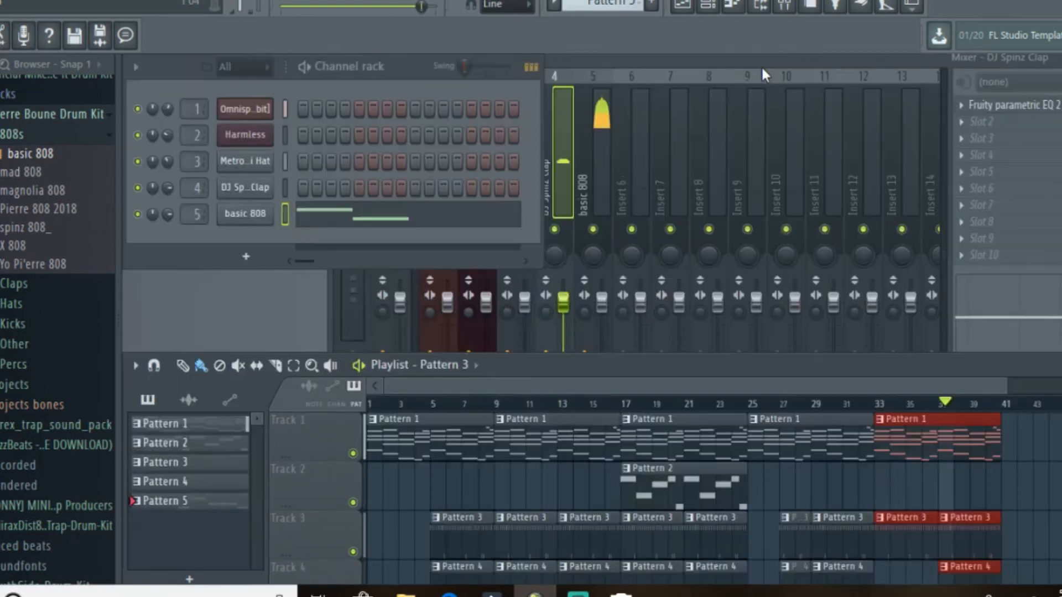
click(239, 115)
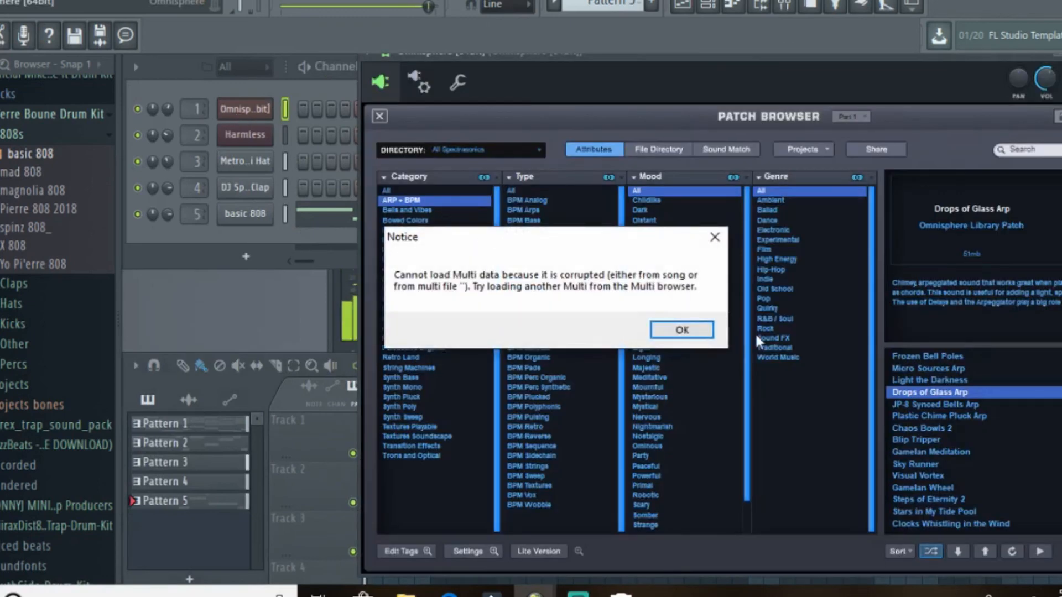
click(686, 329)
click(960, 552)
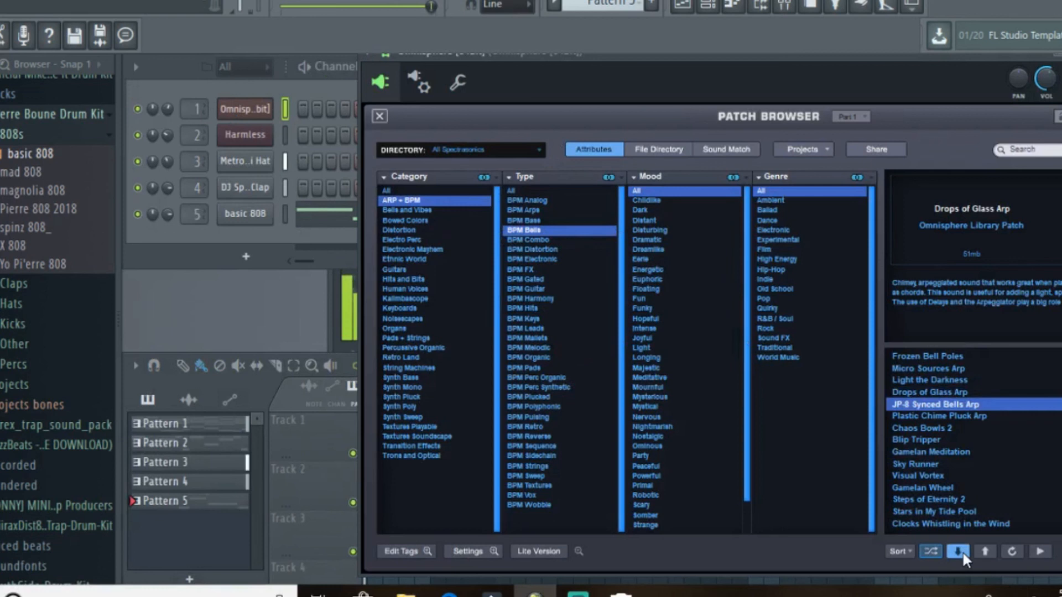